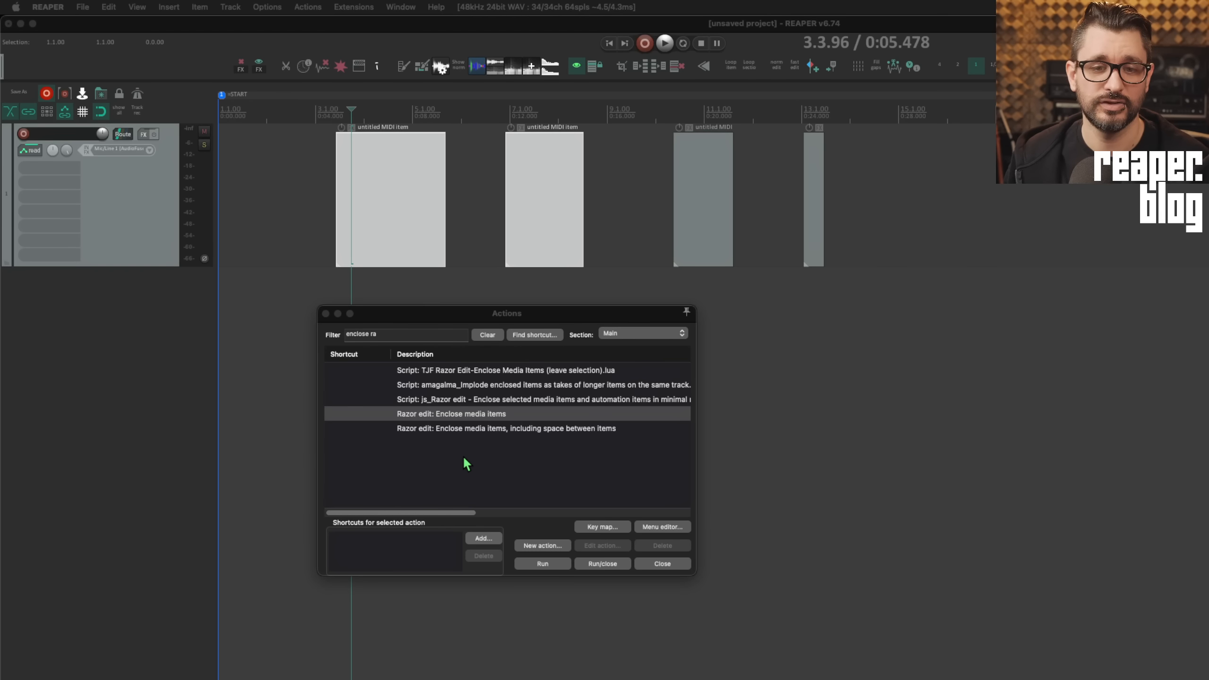
# Step: Enclose the two selected items in separate razor edit areas with "Razor edit: Enclose media items"
pyautogui.moveTo(490, 313); pyautogui.dragTo(495, 293)
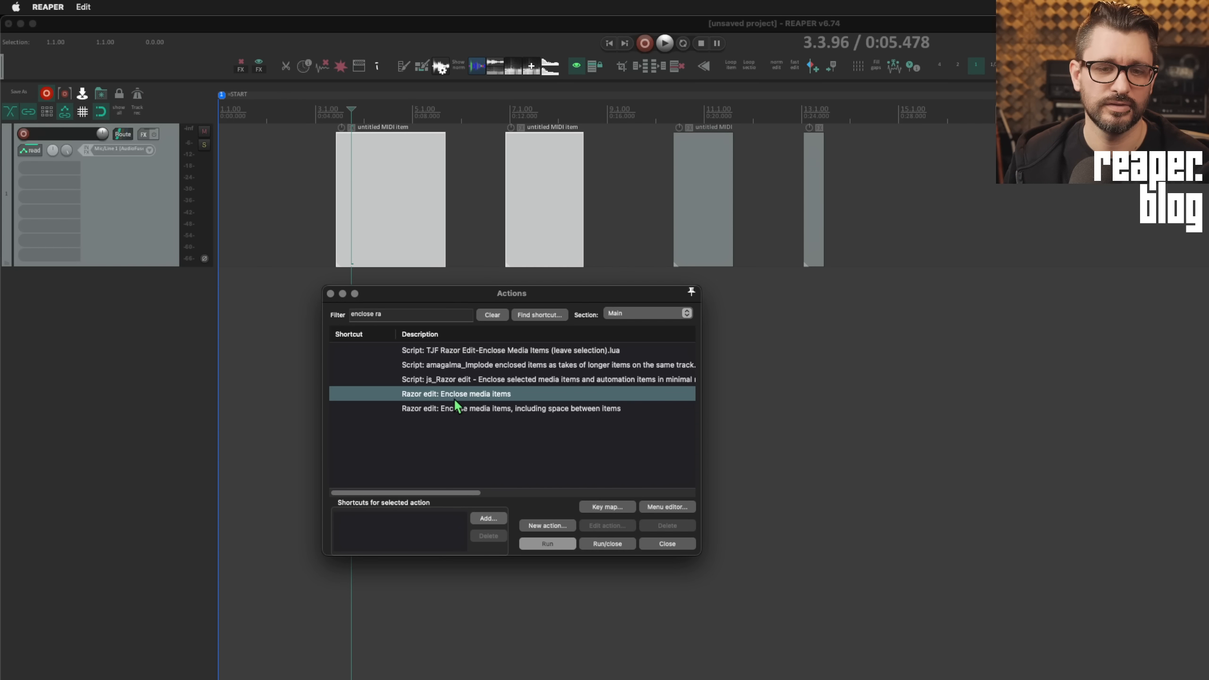
pyautogui.click(551, 545)
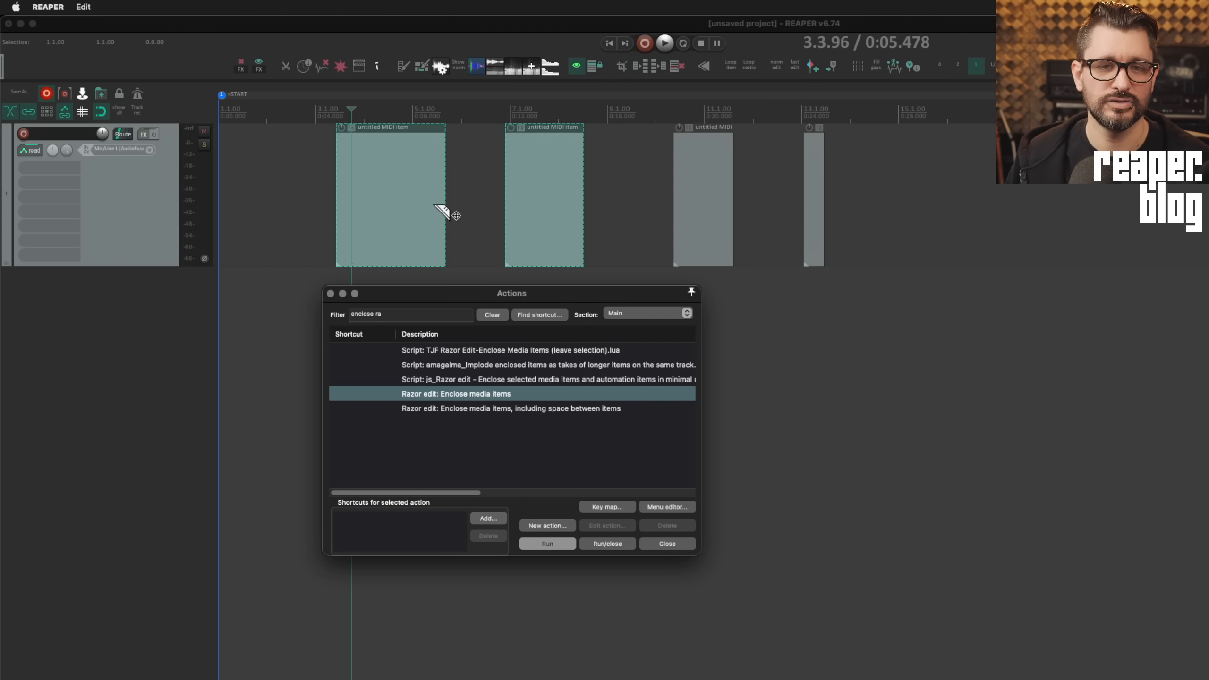
# Step: Reselect the first and second items and run "Razor edit: Enclose media items, including space between items"
pyautogui.click(400, 210)
pyautogui.click(551, 208)
pyautogui.keyDown('shift'); pyautogui.click(428, 224); pyautogui.keyUp('shift')
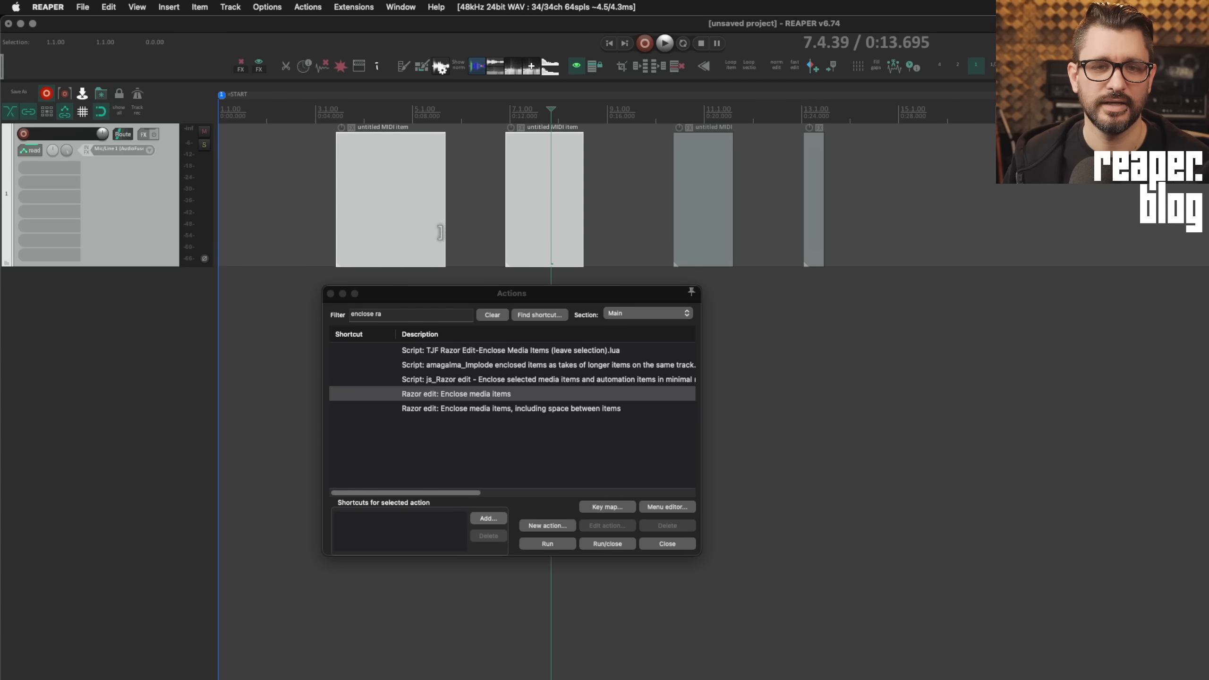
pyautogui.click(493, 409)
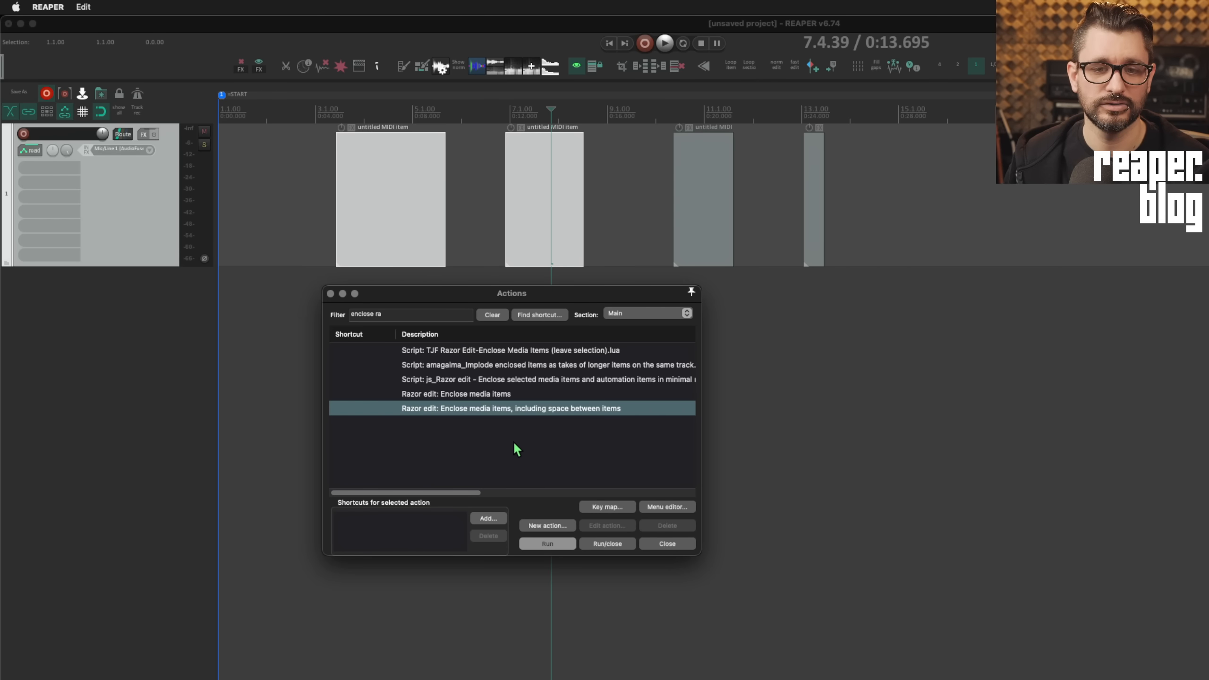
pyautogui.click(544, 544)
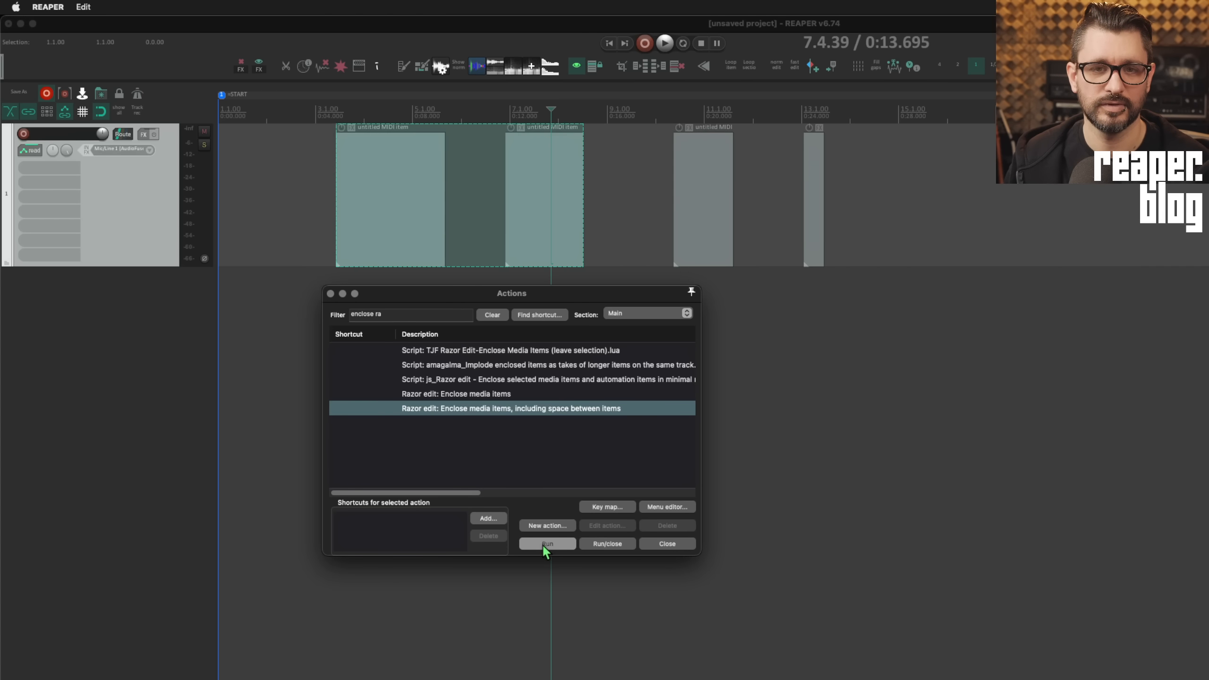
# Step: Select only the first and third items and run "Razor edit: Enclose media items" on them
pyautogui.click(496, 401)
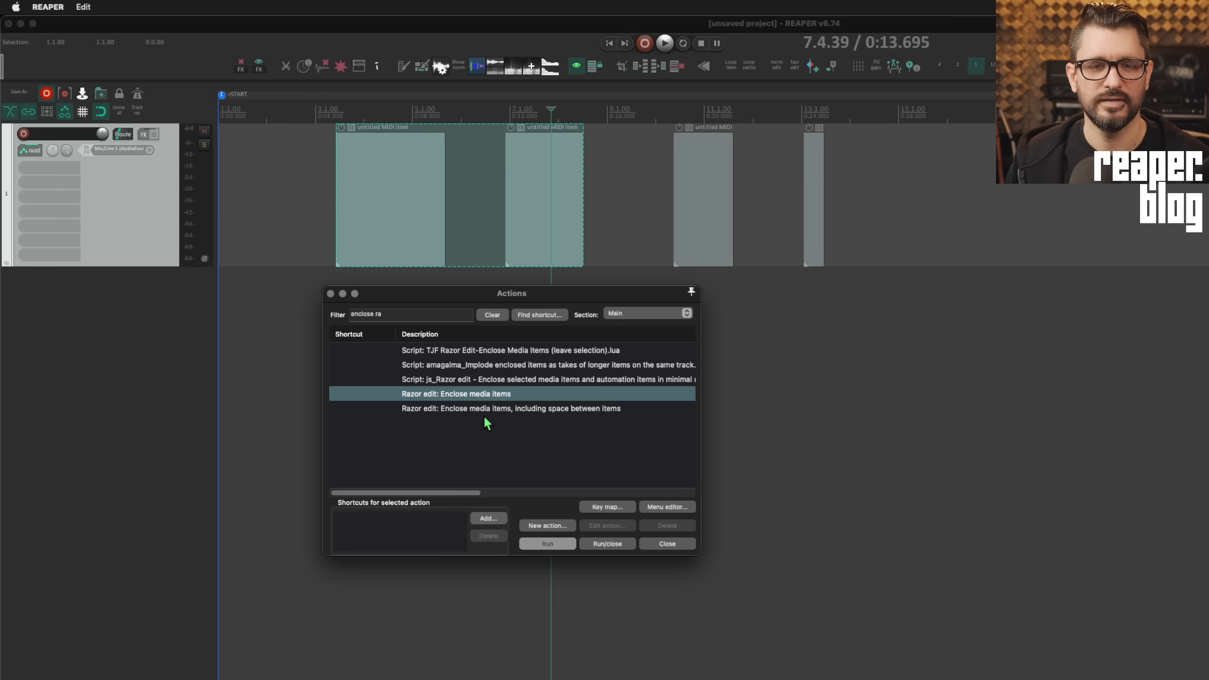
pyautogui.click(493, 442)
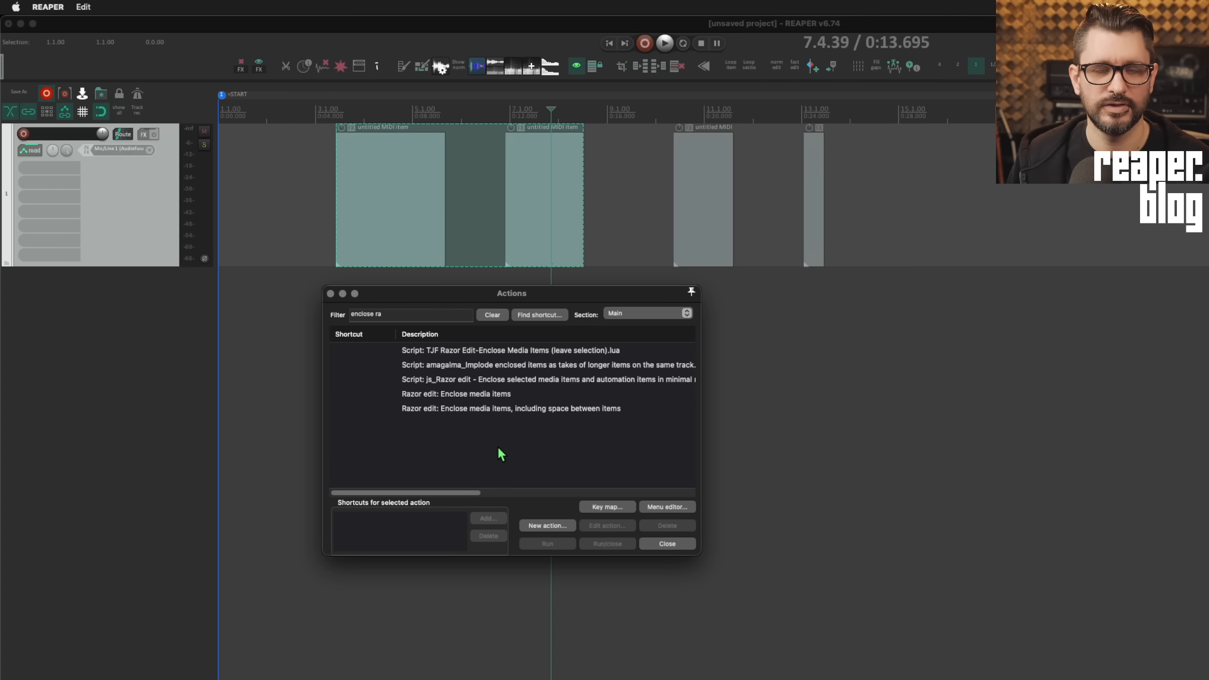
pyautogui.click(395, 190)
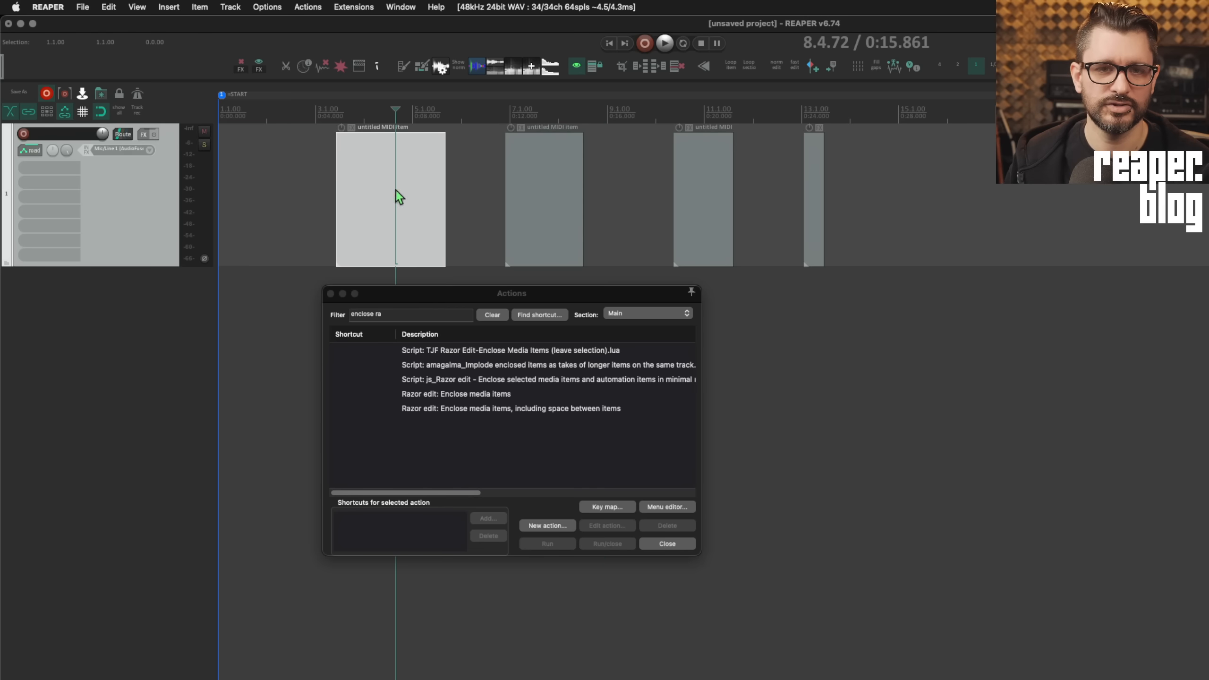
pyautogui.click(708, 206)
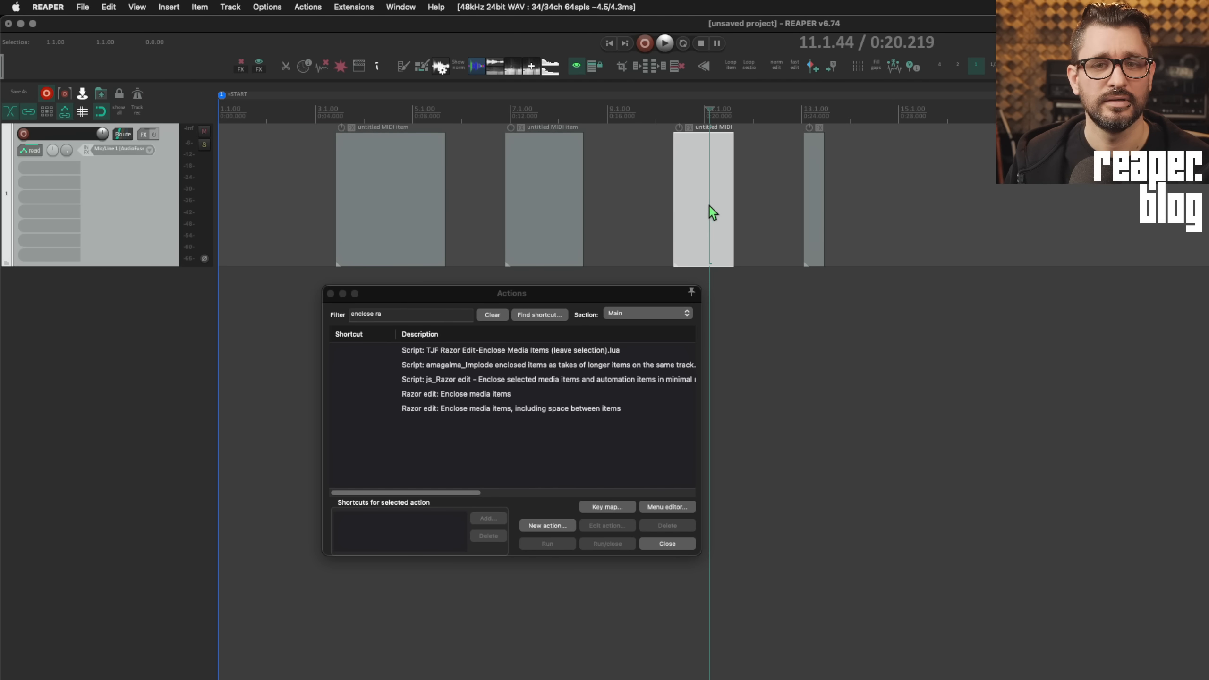
pyautogui.keyDown('shift'); pyautogui.click(416, 206); pyautogui.keyUp('shift')
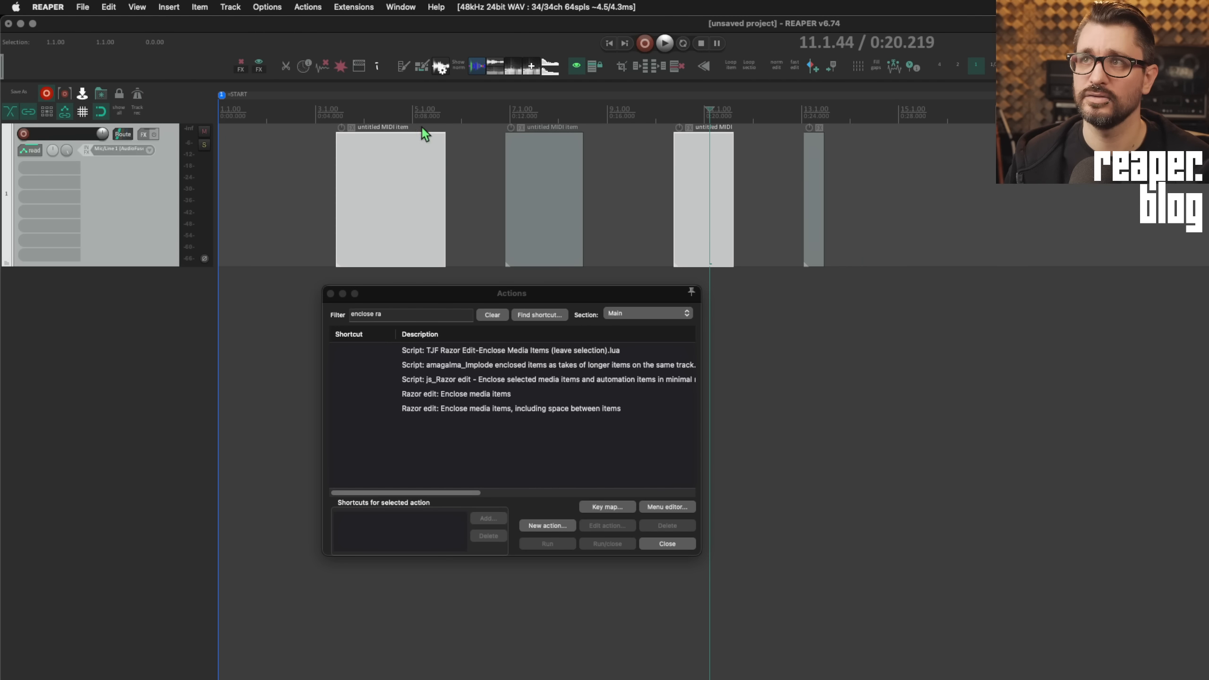
pyautogui.click(506, 394)
pyautogui.click(553, 545)
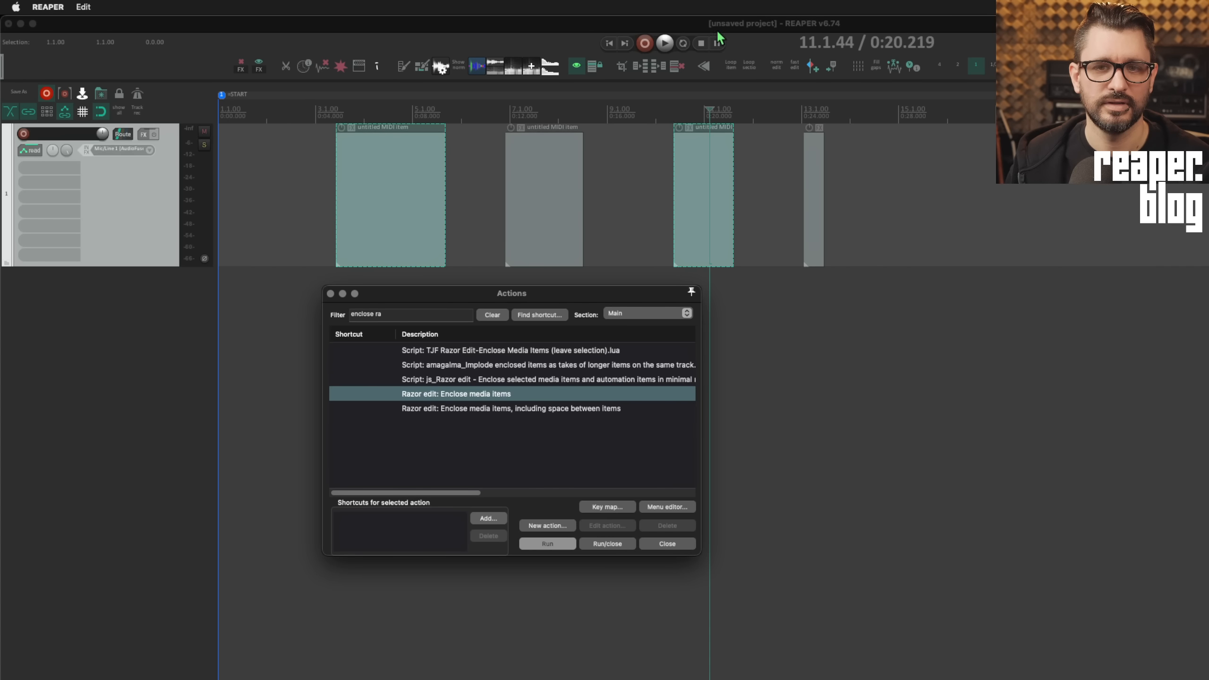
# Step: Reselect the first and third items, enclose them and the space between in one razor edit area, and clear the area
pyautogui.click(709, 224)
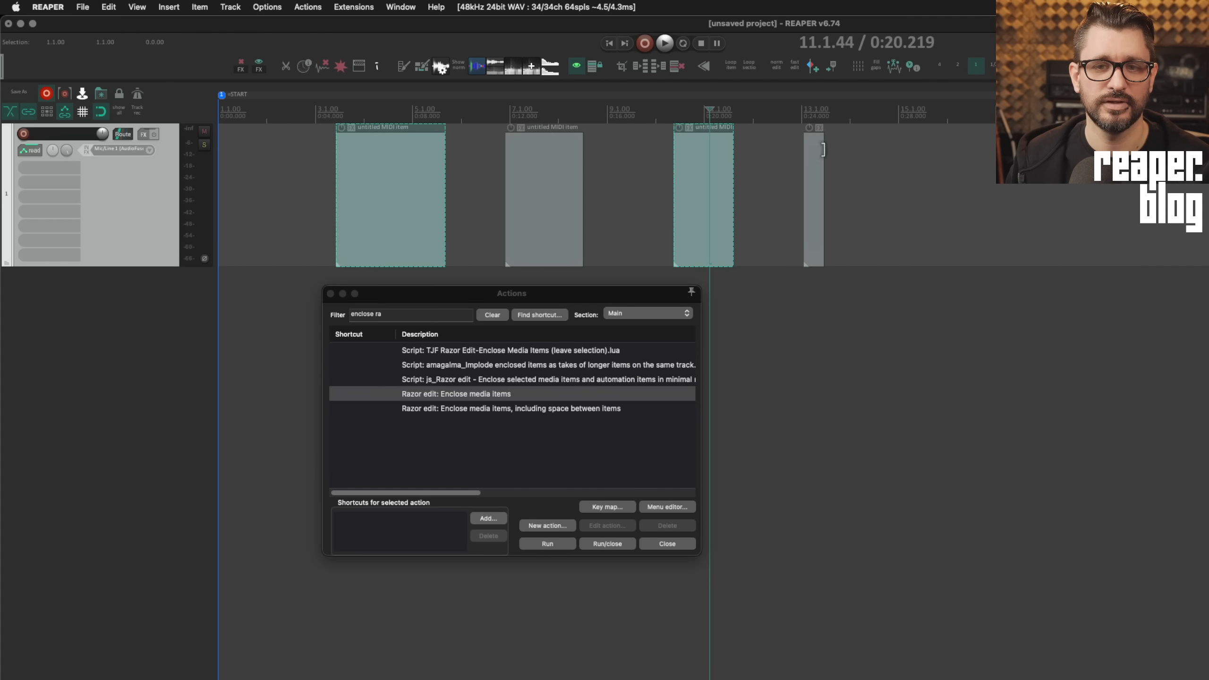
pyautogui.click(686, 183)
pyautogui.keyDown('super'); pyautogui.click(442, 188); pyautogui.keyUp('super')
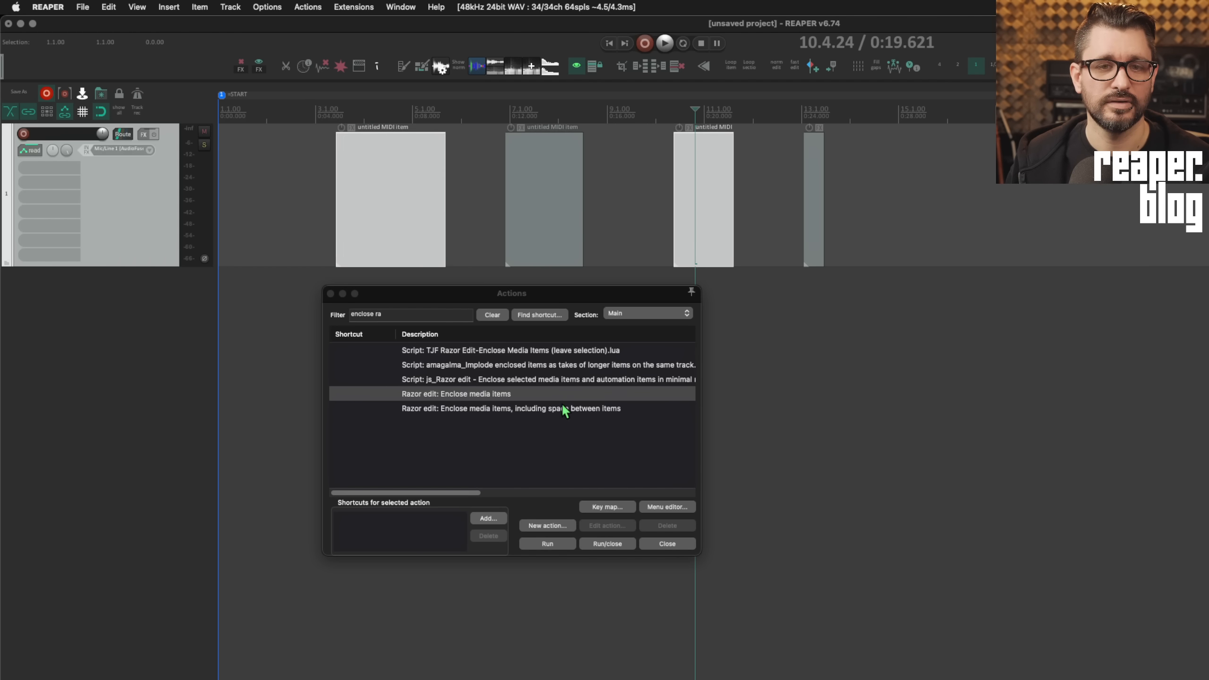
pyautogui.click(560, 408)
pyautogui.click(545, 545)
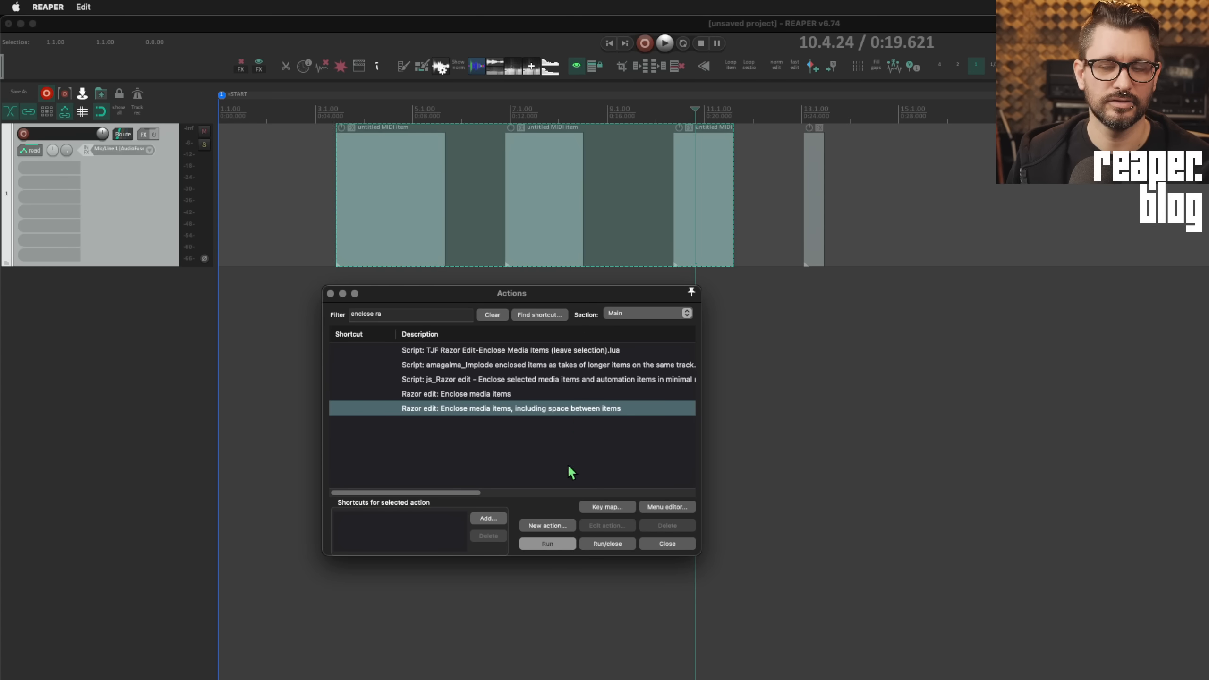
pyautogui.click(590, 208)
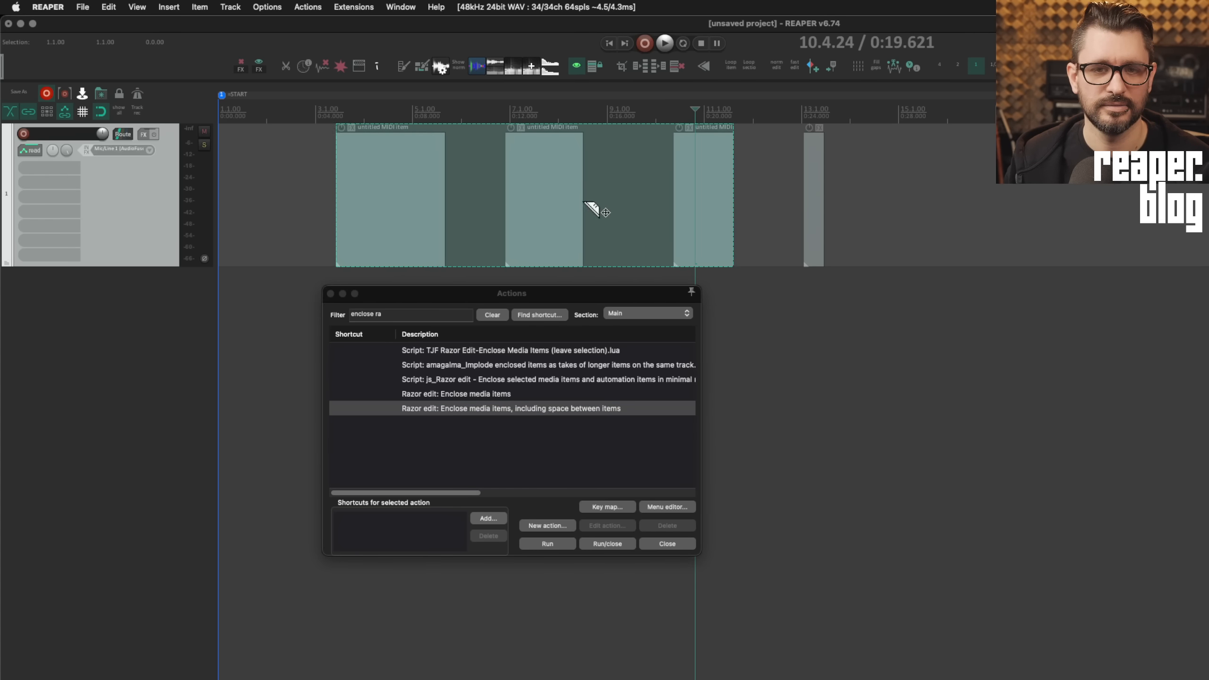
pyautogui.click(779, 295)
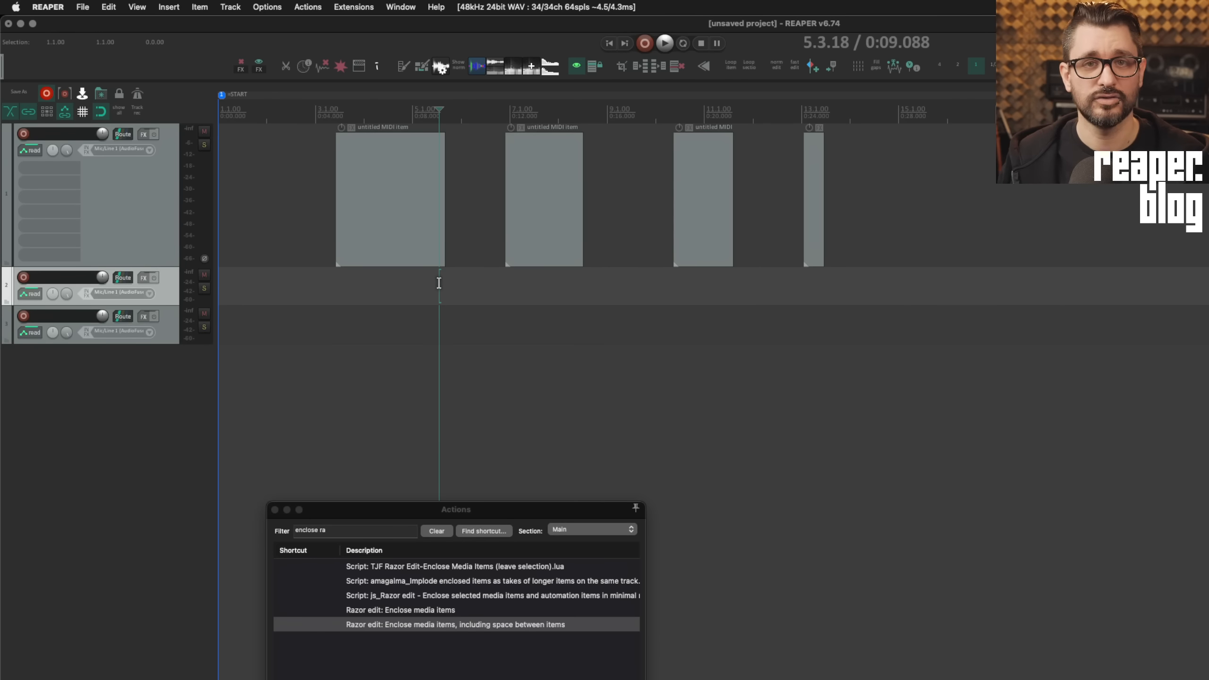
# Step: Open the mouse modifier preferences and set the context to Razor edit area
pyautogui.press('super+comma')
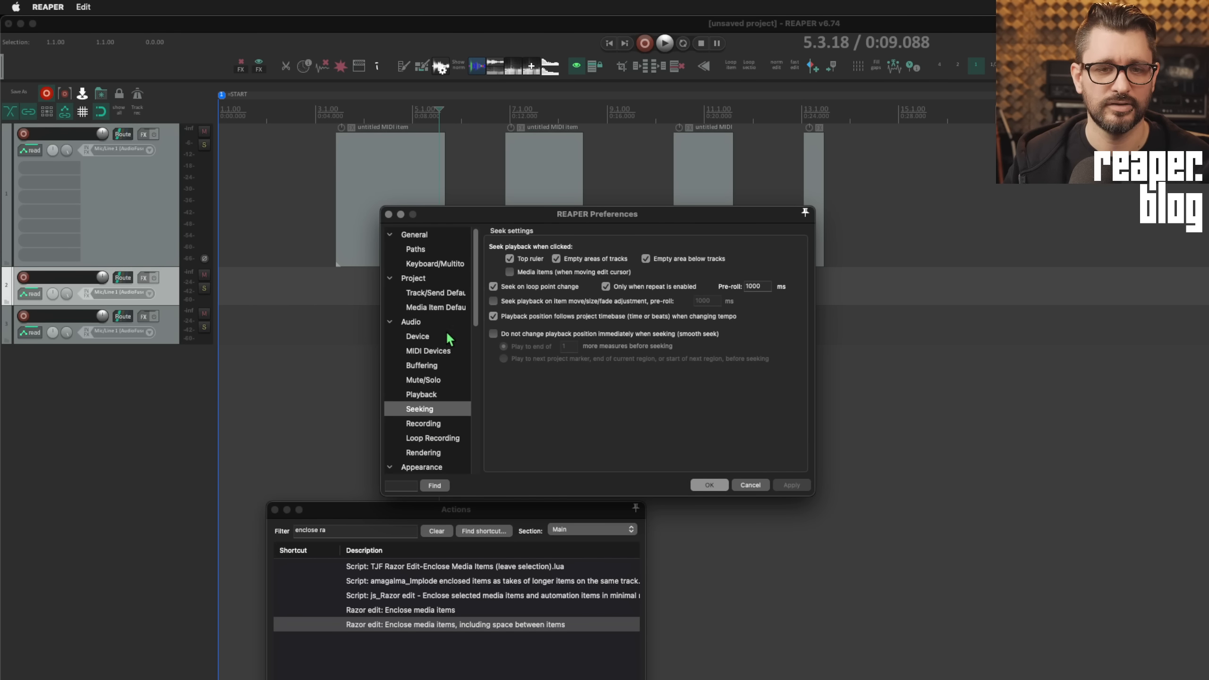
pyautogui.scroll(-5, 447, 340)
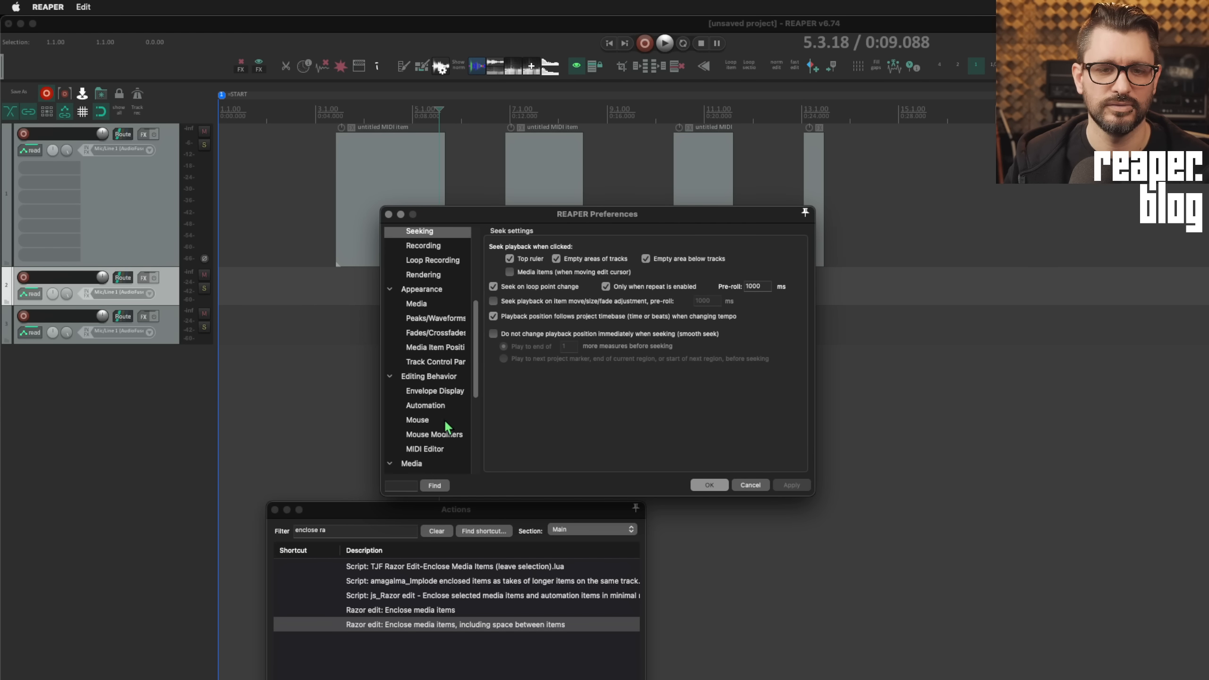
pyautogui.click(434, 434)
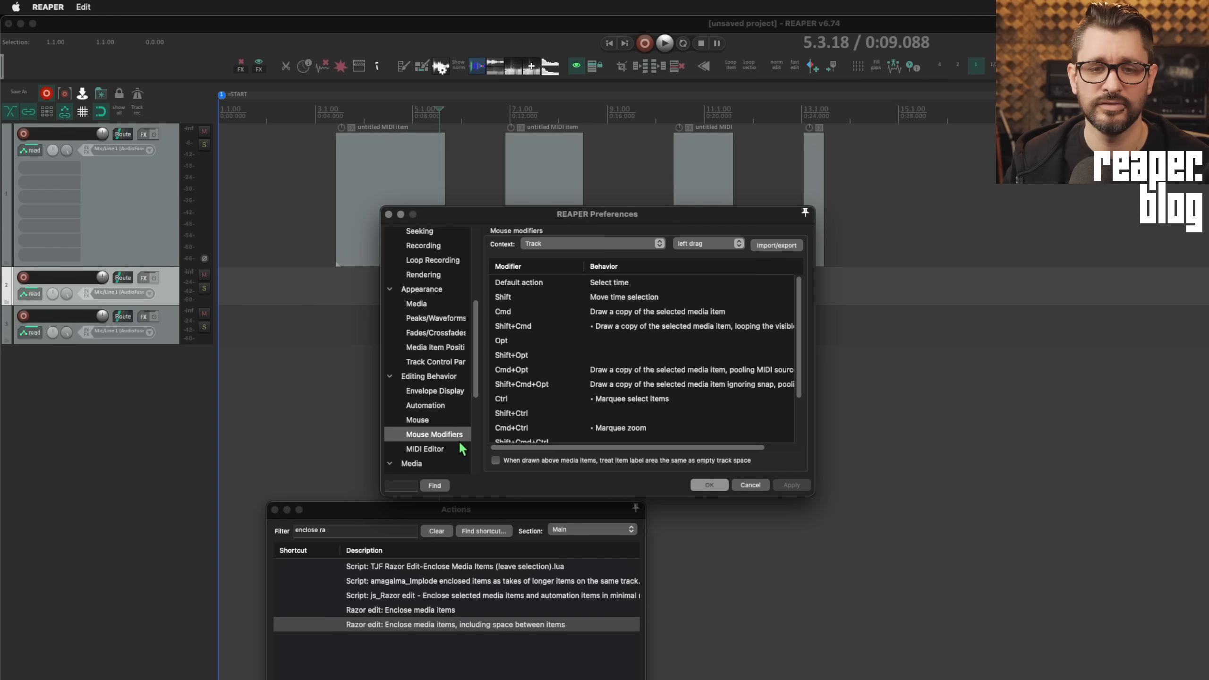
pyautogui.click(571, 245)
pyautogui.click(615, 280)
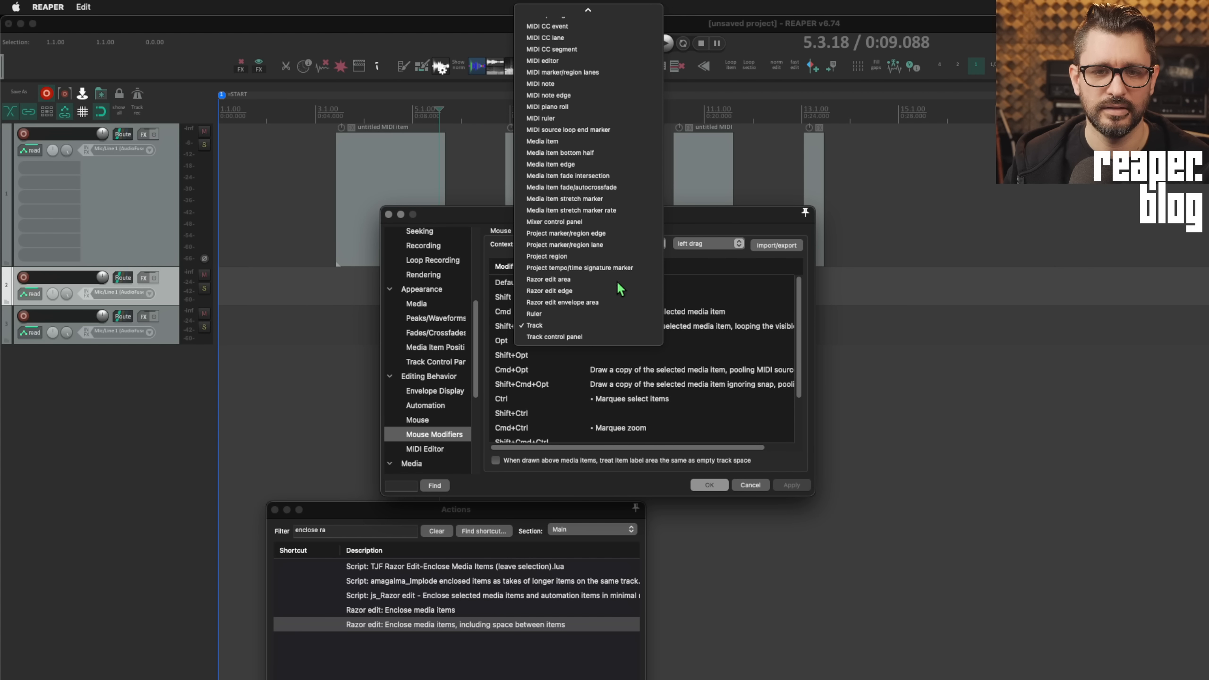
pyautogui.click(629, 284)
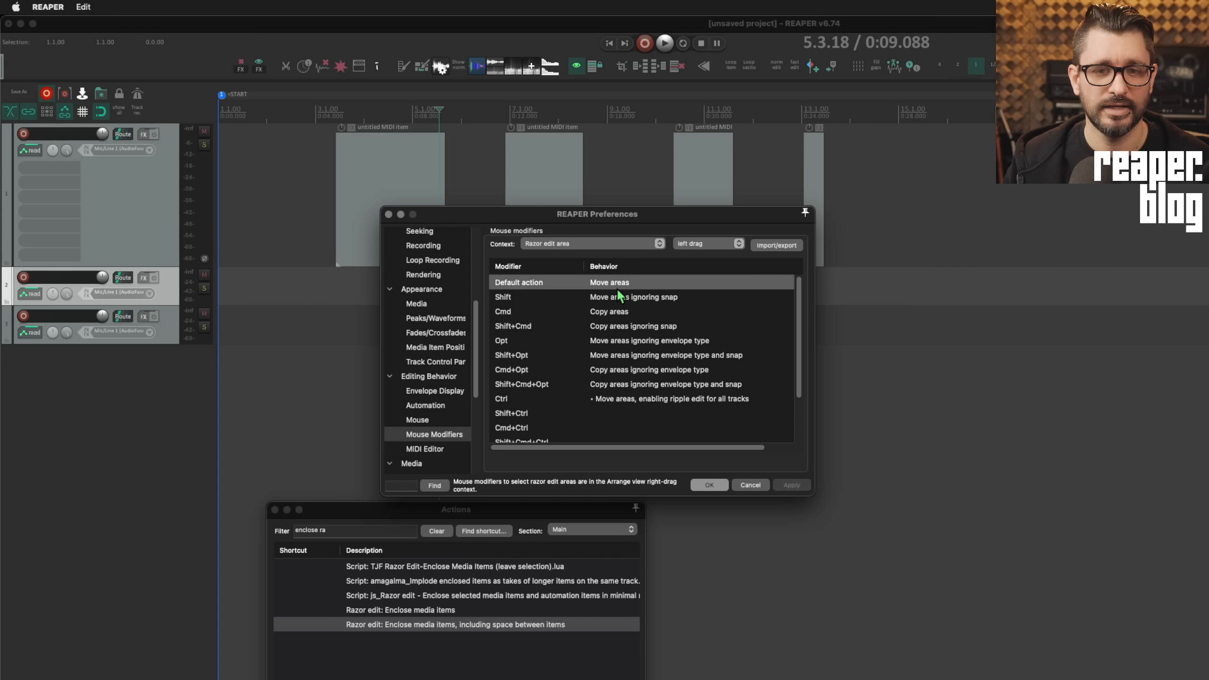
pyautogui.click(631, 284)
pyautogui.moveTo(639, 309)
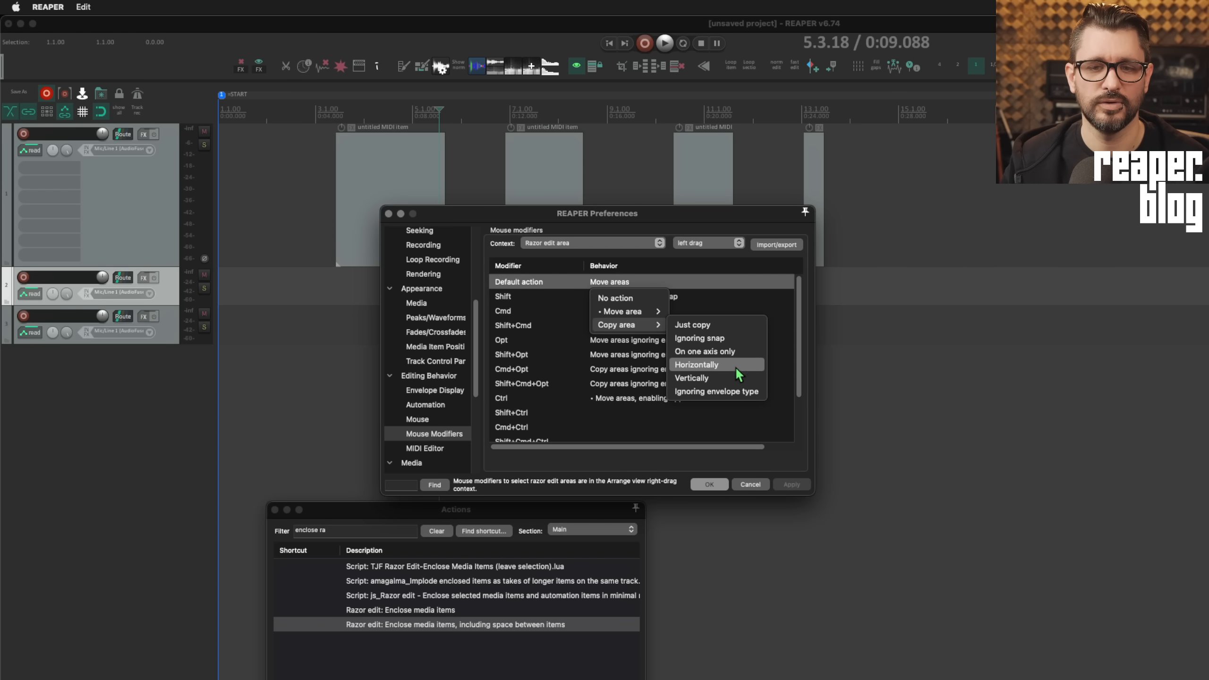
pyautogui.click(621, 365)
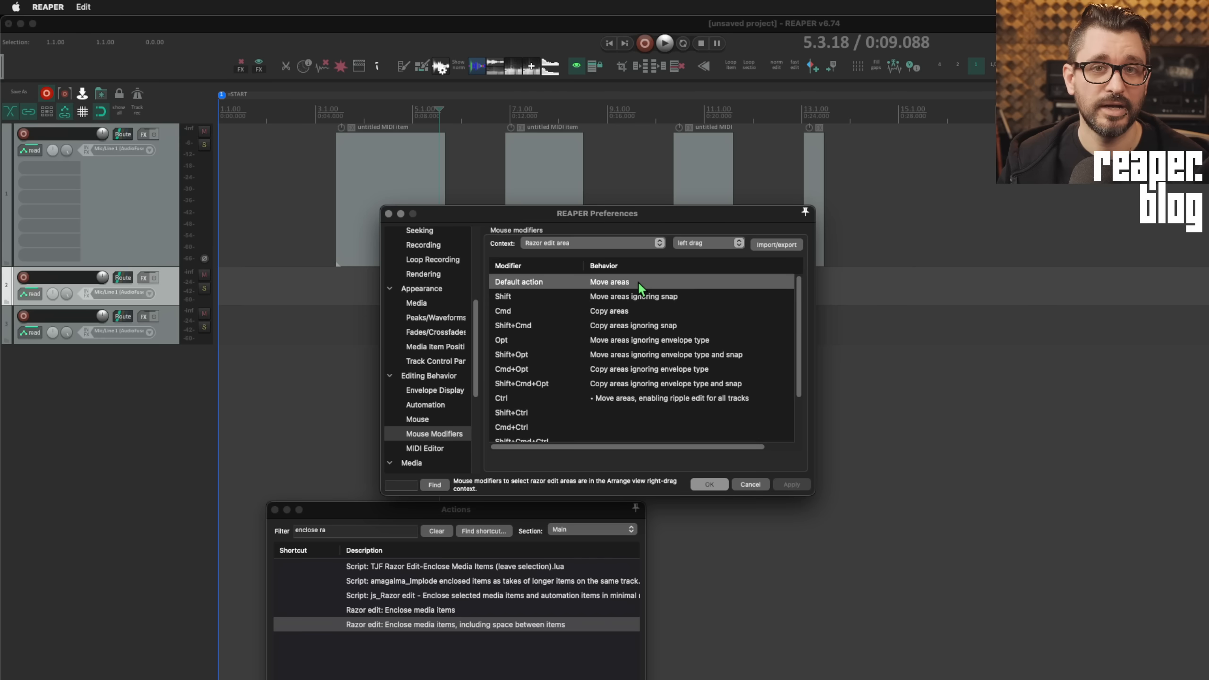
# Step: Set the default left-drag action for razor edit areas to move areas on one axis only
pyautogui.click(638, 281)
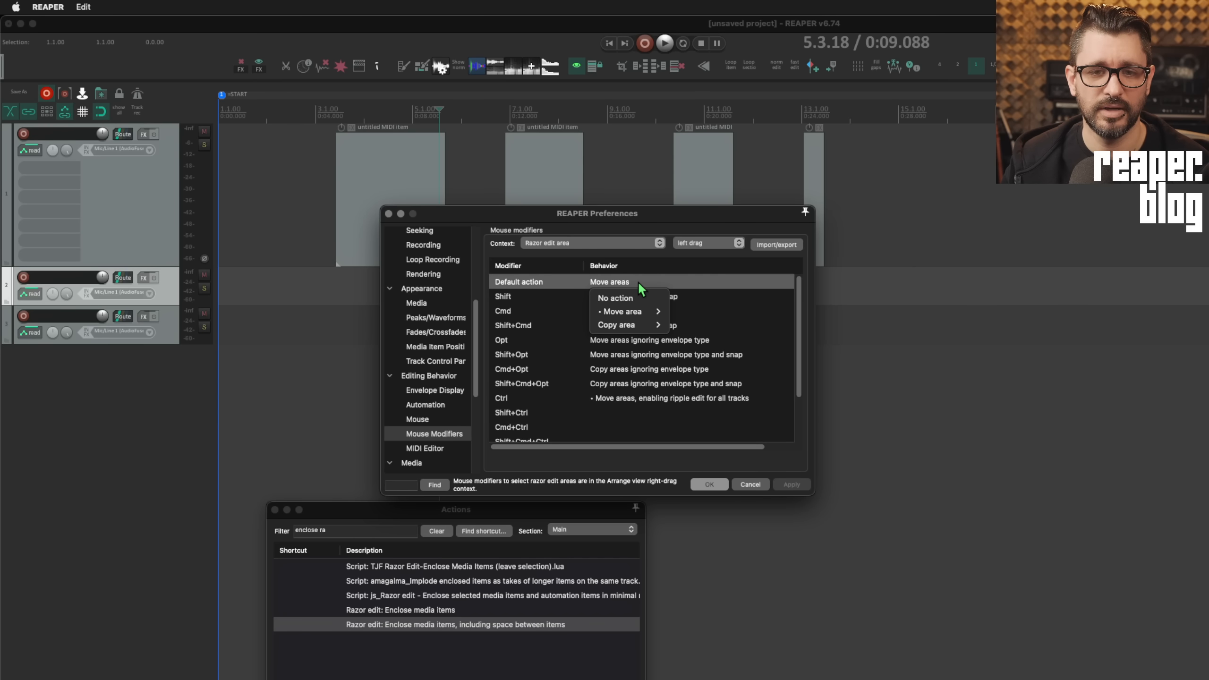
pyautogui.moveTo(646, 313)
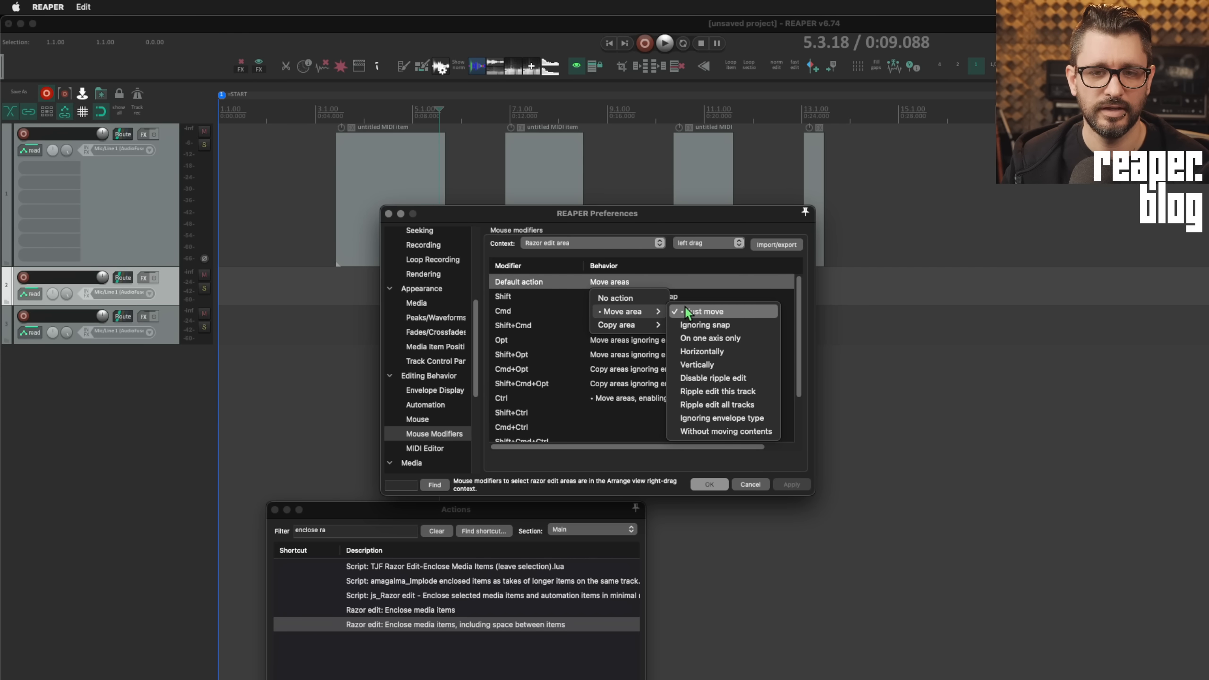
pyautogui.click(721, 339)
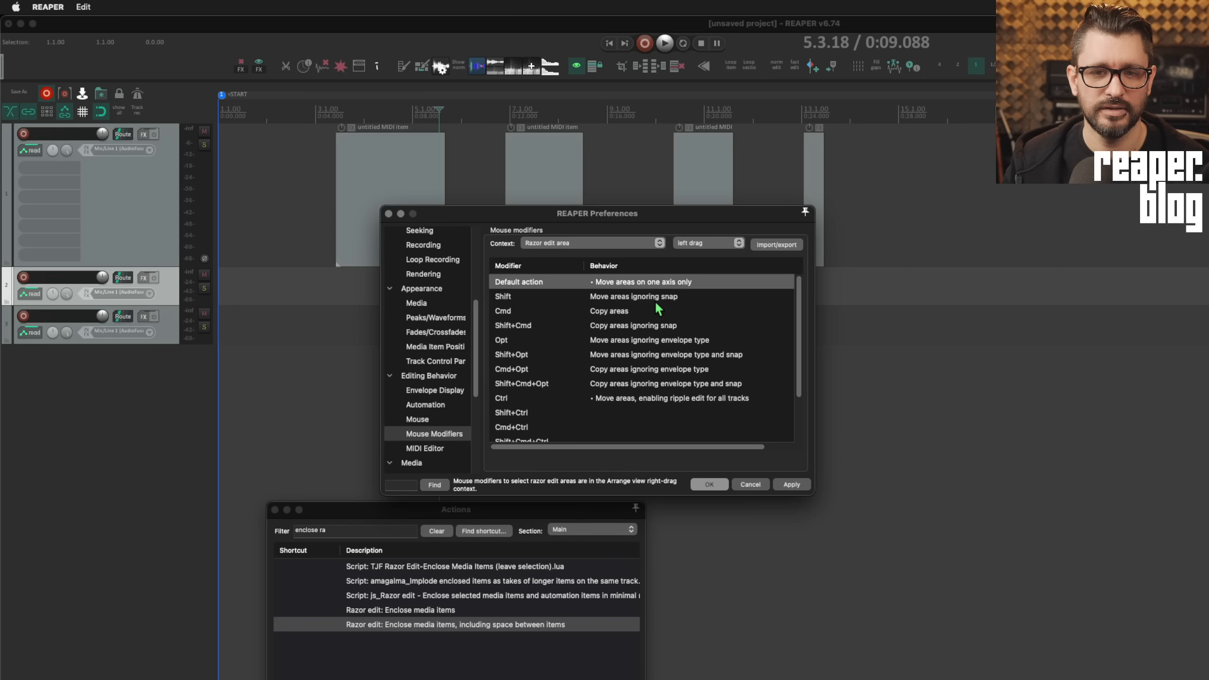
# Step: Set the Cmd modifier for razor edit areas to copy on one axis only, and accept the preferences
pyautogui.click(642, 310)
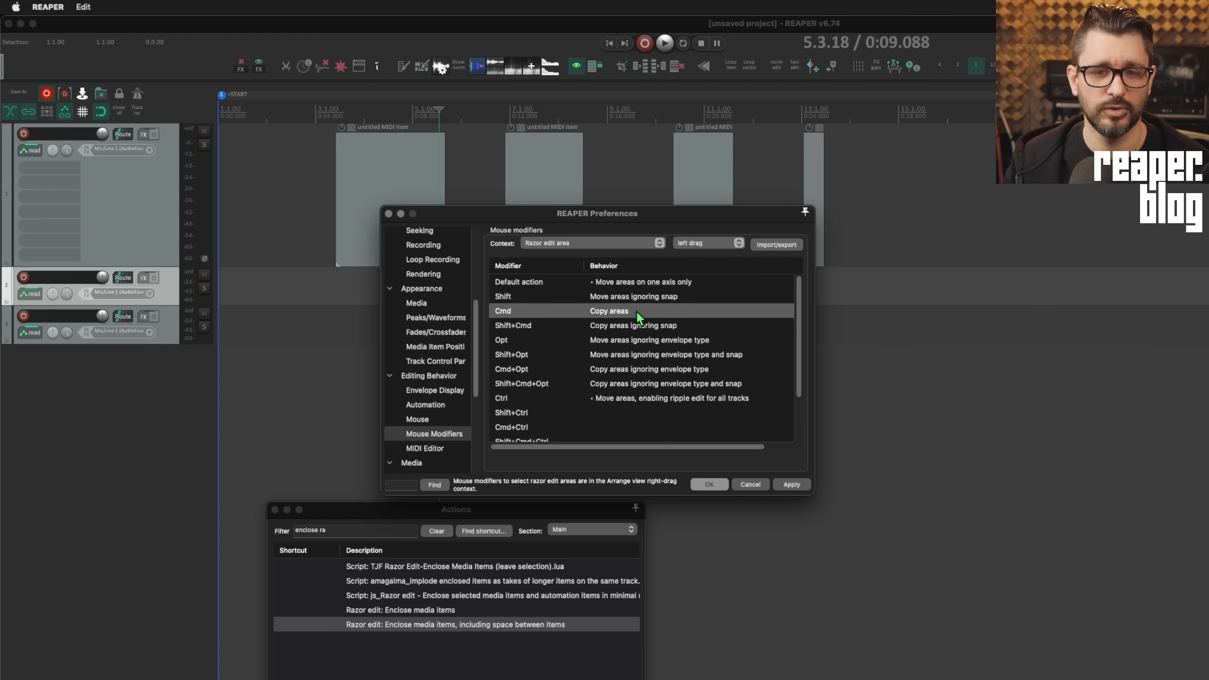
pyautogui.click(636, 310)
pyautogui.moveTo(650, 367)
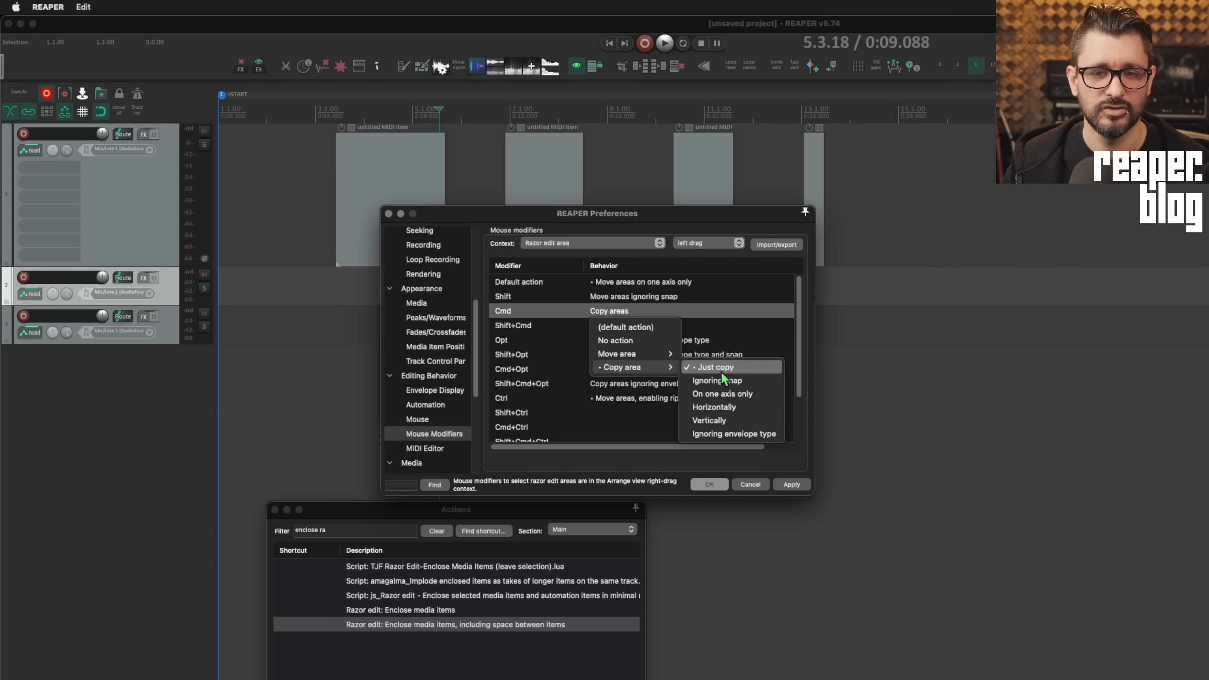
pyautogui.click(739, 395)
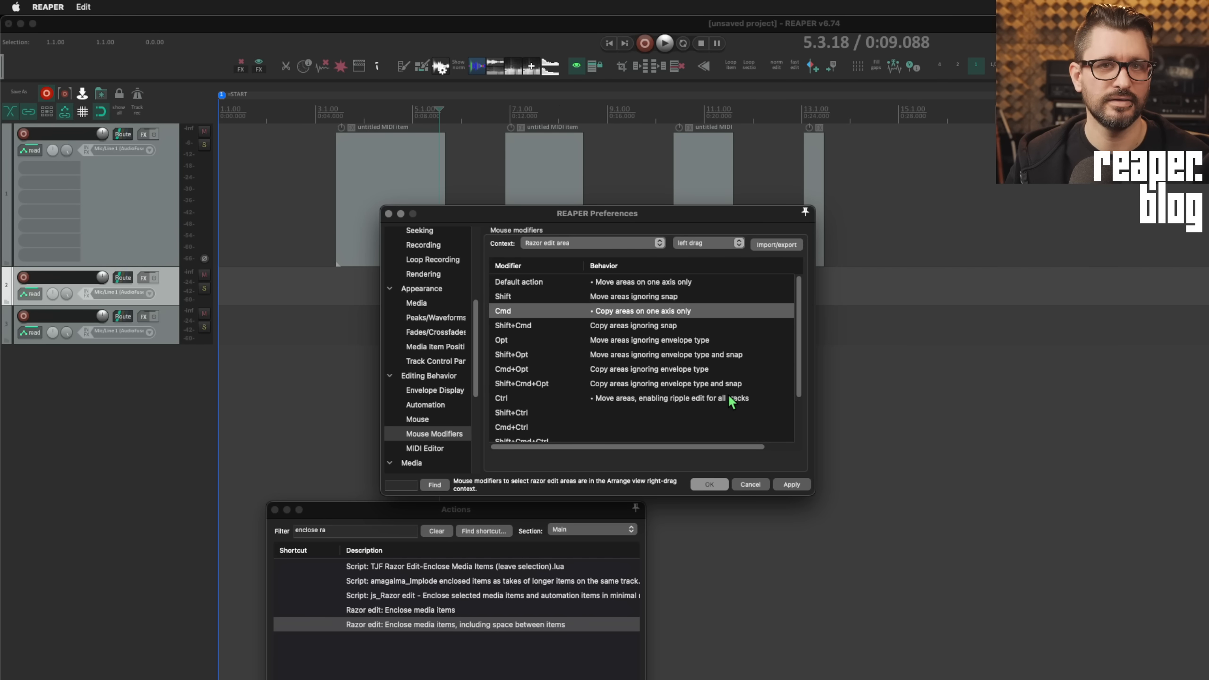
pyautogui.click(713, 485)
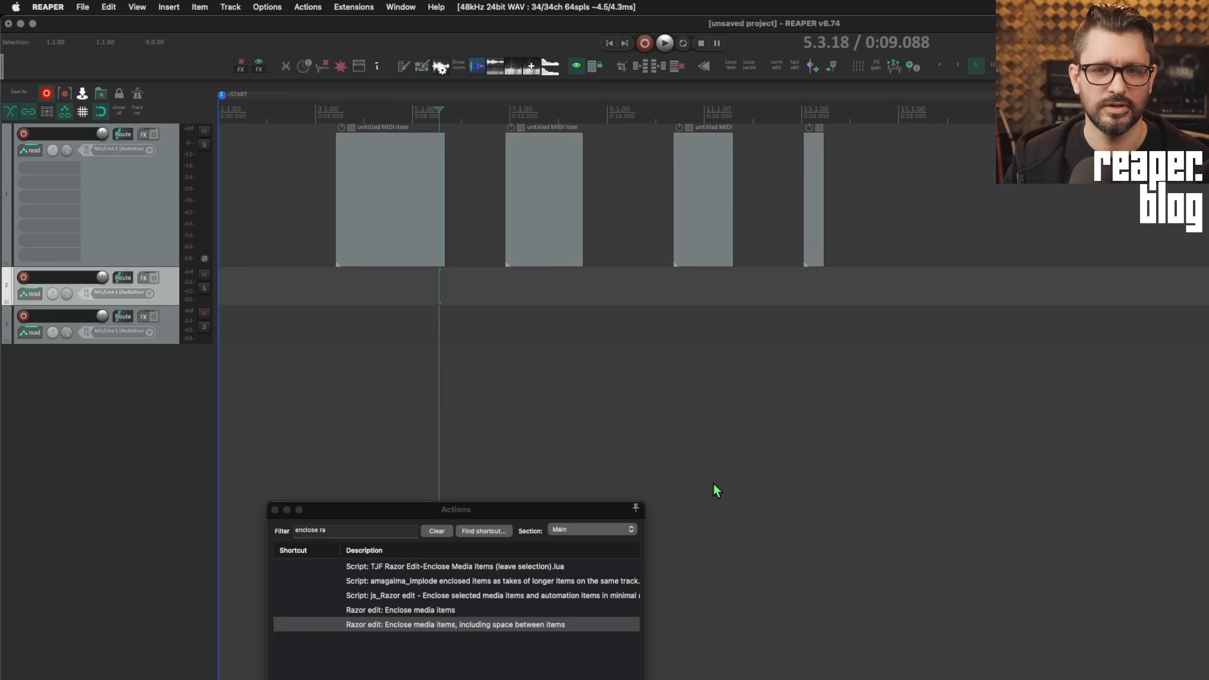
# Step: Draw a razor edit area around the second item on the first track and move it horizontally toward the first item
pyautogui.click(619, 221)
pyautogui.moveTo(486, 210); pyautogui.dragTo(622, 212)
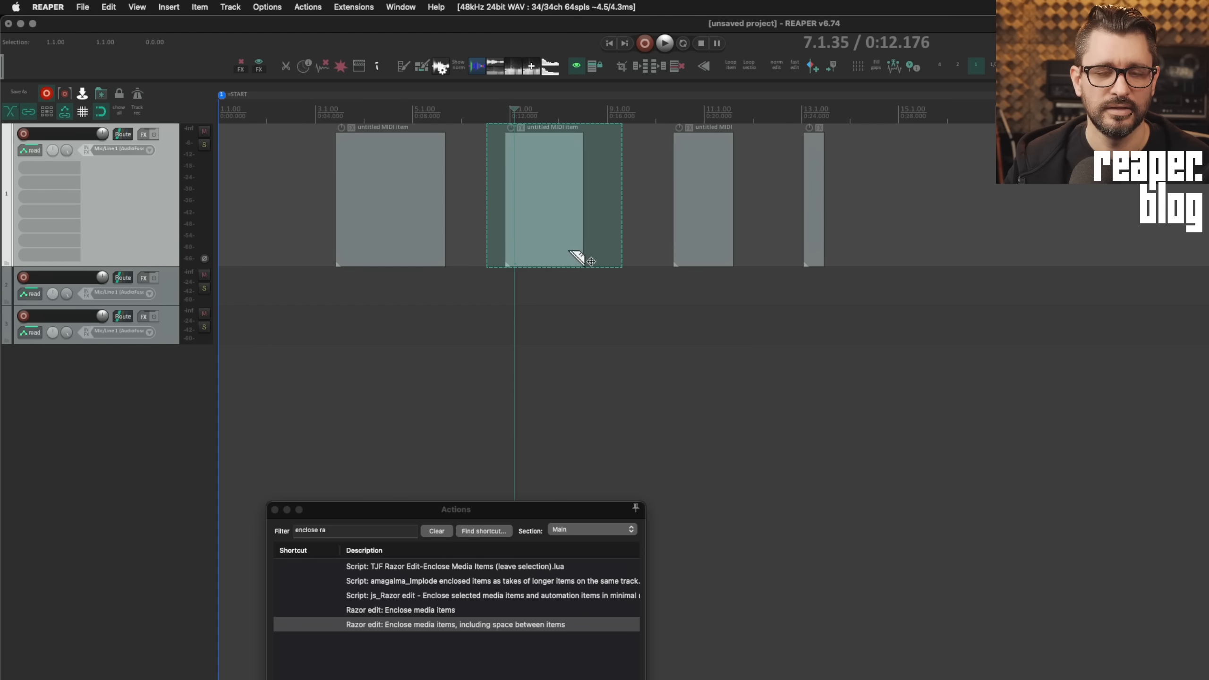
pyautogui.moveTo(566, 243)
pyautogui.mouseDown()
pyautogui.moveTo(532, 238)
pyautogui.moveTo(537, 228)
pyautogui.moveTo(519, 238)
pyautogui.moveTo(529, 322)
pyautogui.moveTo(509, 335)
pyautogui.moveTo(418, 337)
pyautogui.moveTo(575, 329)
pyautogui.moveTo(547, 178)
pyautogui.moveTo(537, 293)
pyautogui.moveTo(410, 329)
pyautogui.moveTo(538, 334)
pyautogui.moveTo(495, 317)
pyautogui.moveTo(533, 255)
pyautogui.mouseUp()
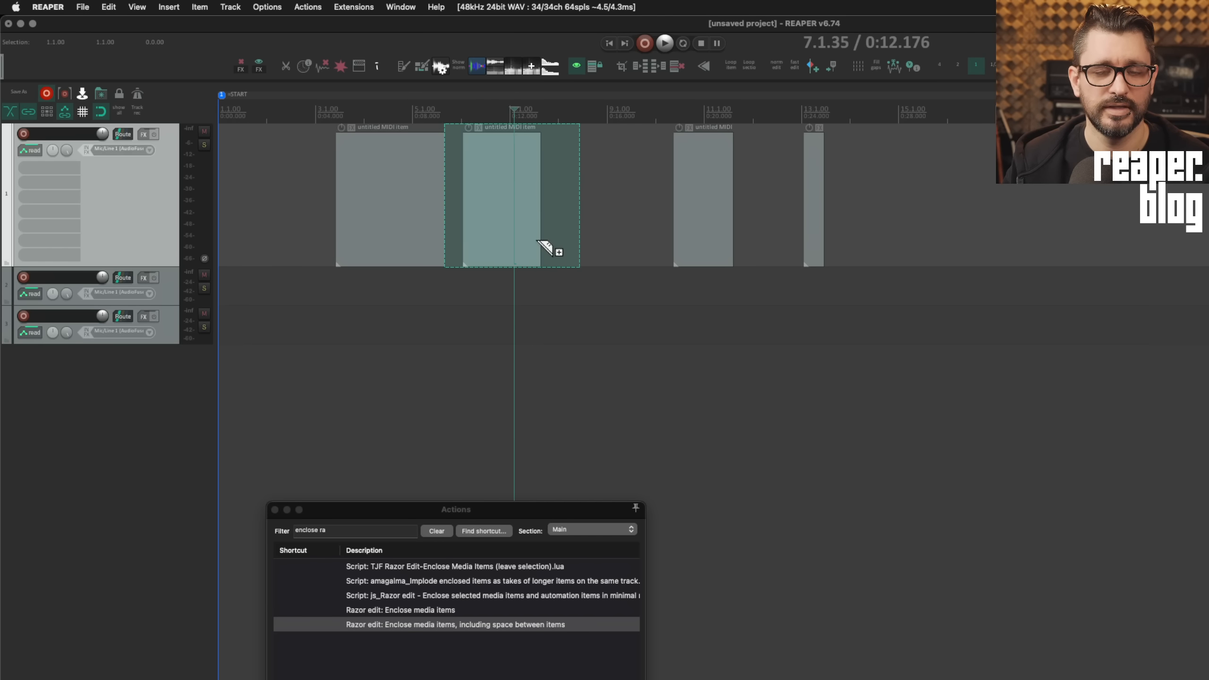
# Step: Copy the razor edit area with its item along single axes onto the lower tracks, and clear the area
pyautogui.moveTo(539, 242)
pyautogui.mouseDown()
pyautogui.moveTo(532, 295)
pyautogui.moveTo(709, 303)
pyautogui.moveTo(377, 286)
pyautogui.moveTo(675, 288)
pyautogui.moveTo(529, 233)
pyautogui.moveTo(537, 352)
pyautogui.moveTo(524, 396)
pyautogui.moveTo(351, 396)
pyautogui.moveTo(364, 400)
pyautogui.moveTo(367, 424)
pyautogui.moveTo(394, 405)
pyautogui.moveTo(747, 400)
pyautogui.moveTo(737, 361)
pyautogui.moveTo(669, 362)
pyautogui.moveTo(720, 311)
pyautogui.moveTo(719, 329)
pyautogui.moveTo(614, 339)
pyautogui.mouseUp()
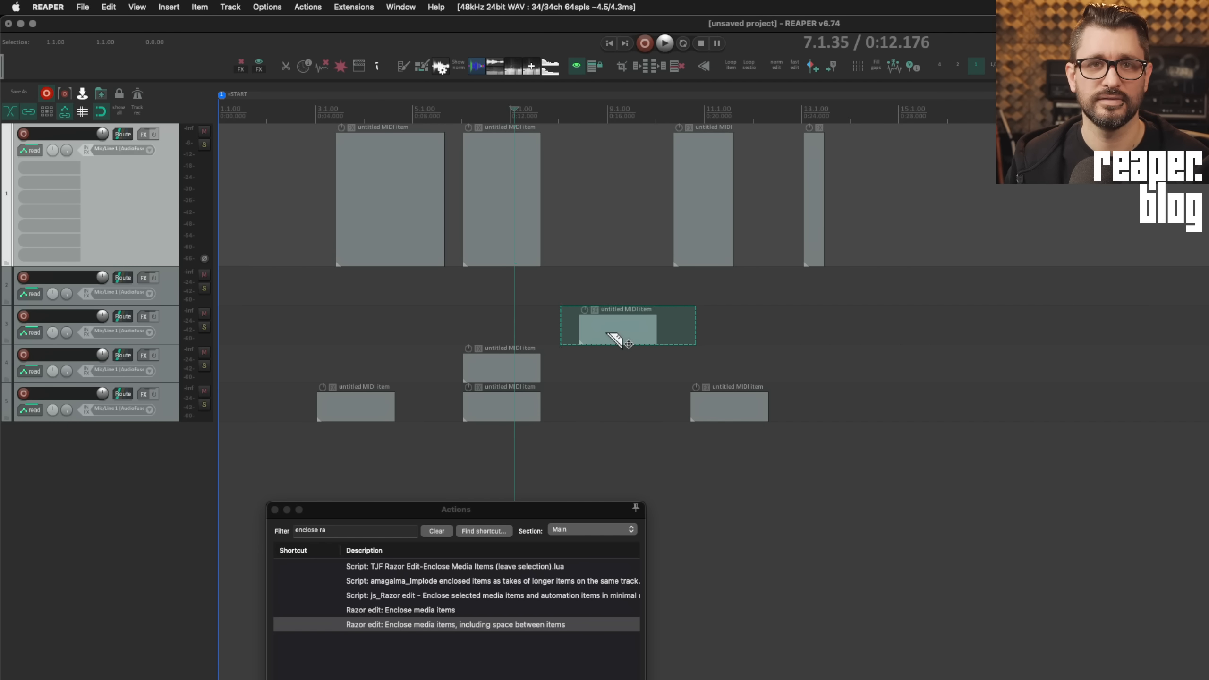
pyautogui.click(457, 187)
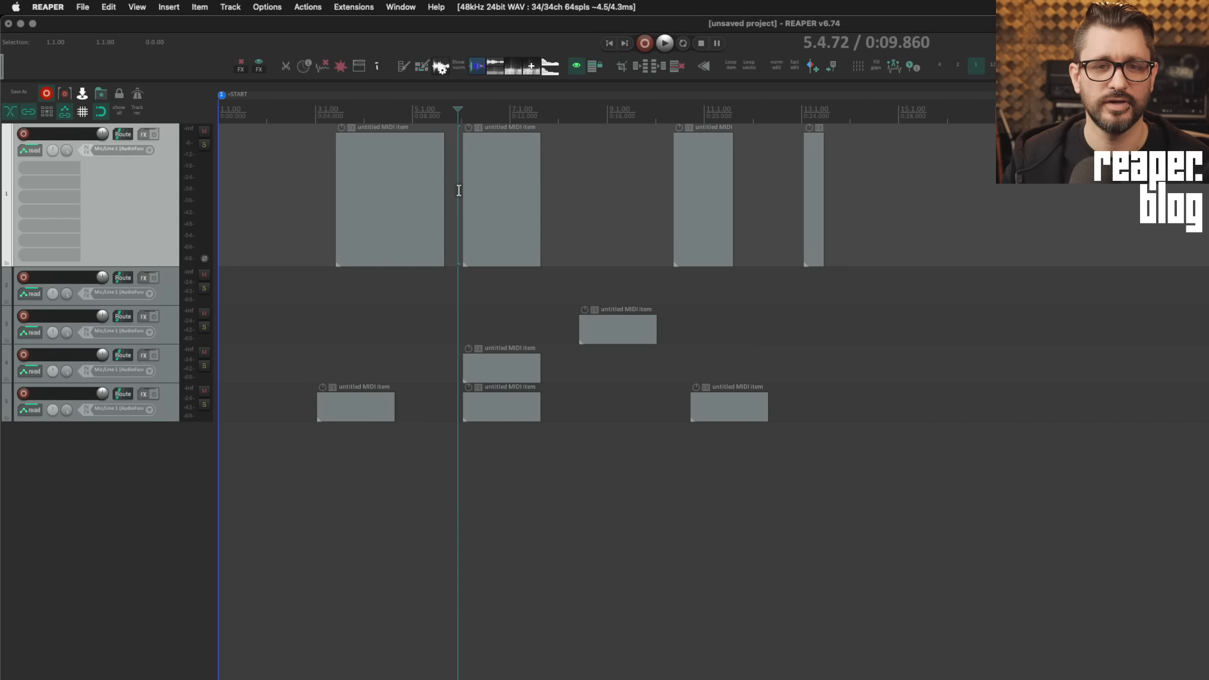
# Step: Draw a razor edit area on the first track around the third item and the empty space before it
pyautogui.moveTo(459, 190); pyautogui.dragTo(745, 179)
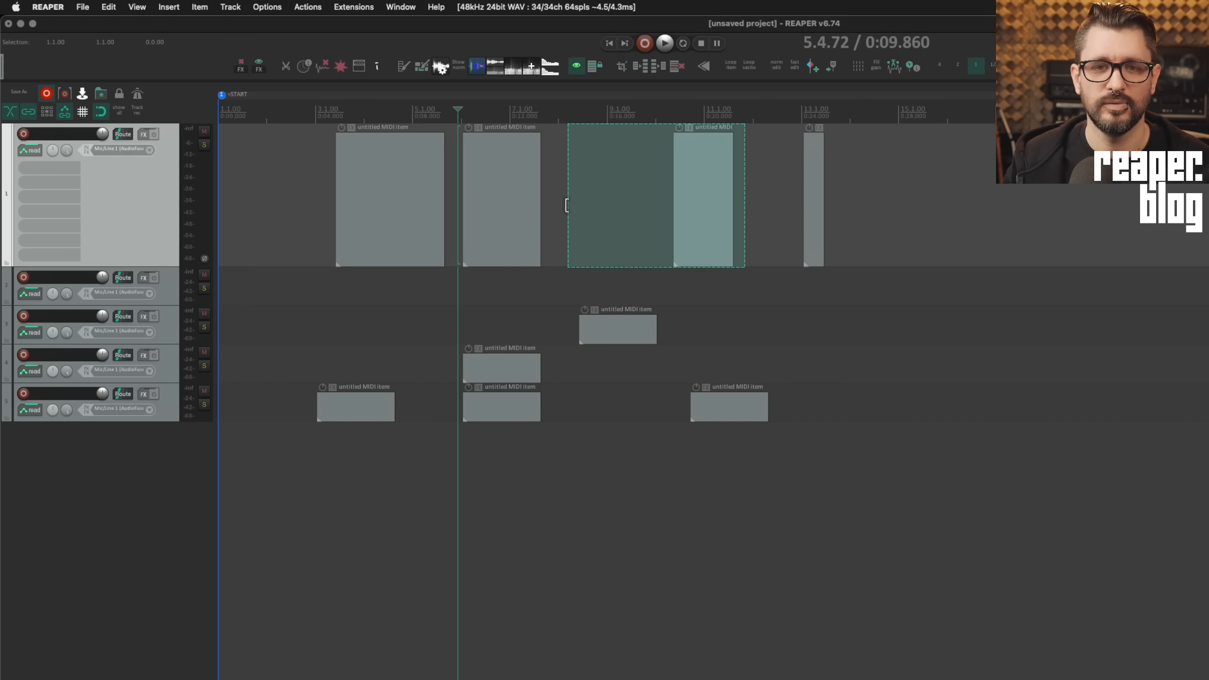
# Step: Draw a razor edit area around the last two items on the first track, and replace it with one enclosing the third item
pyautogui.moveTo(676, 183); pyautogui.dragTo(878, 190)
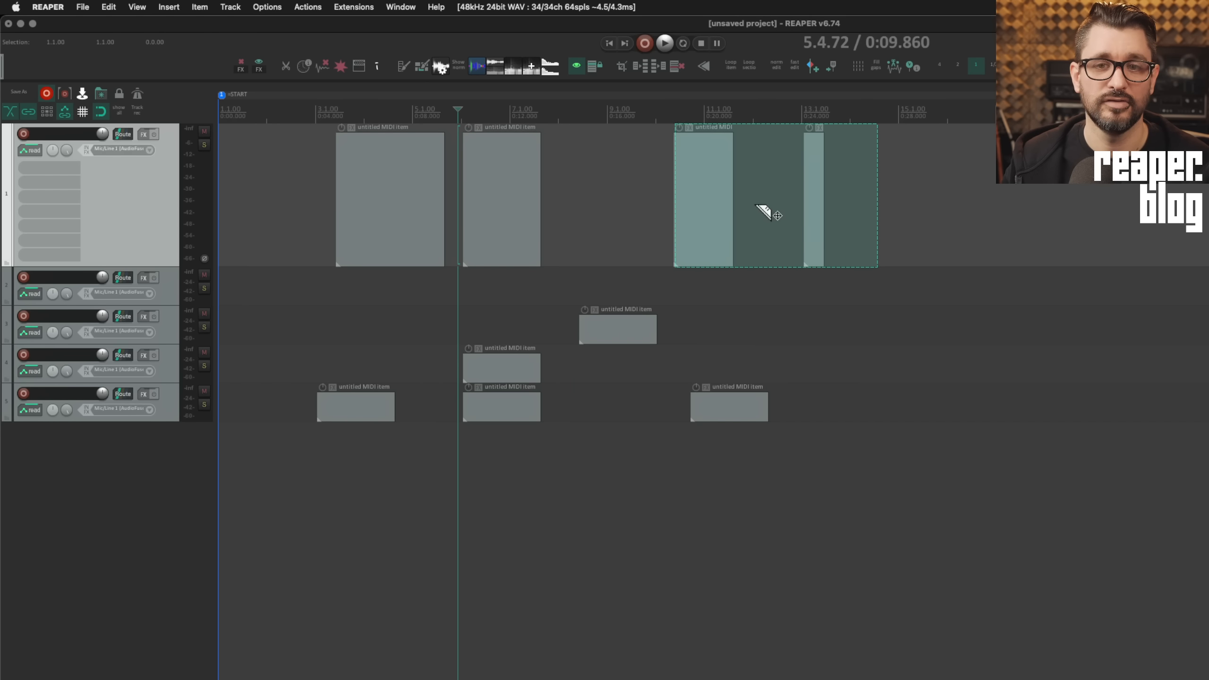
pyautogui.moveTo(768, 214); pyautogui.dragTo(686, 260)
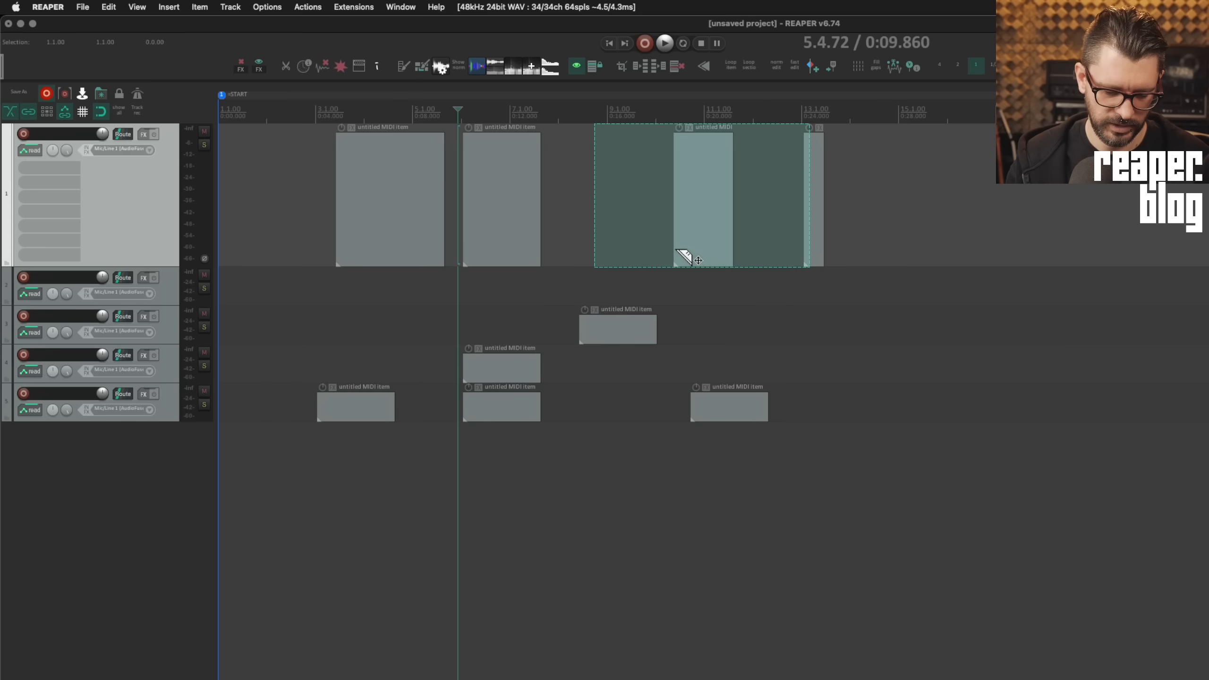
# Step: Enable moving the edit cursor on razor edit change in the editing behavior preferences, and accept them
pyautogui.press('super+comma')
pyautogui.moveTo(650, 498); pyautogui.dragTo(762, 146)
pyautogui.moveTo(698, 183)
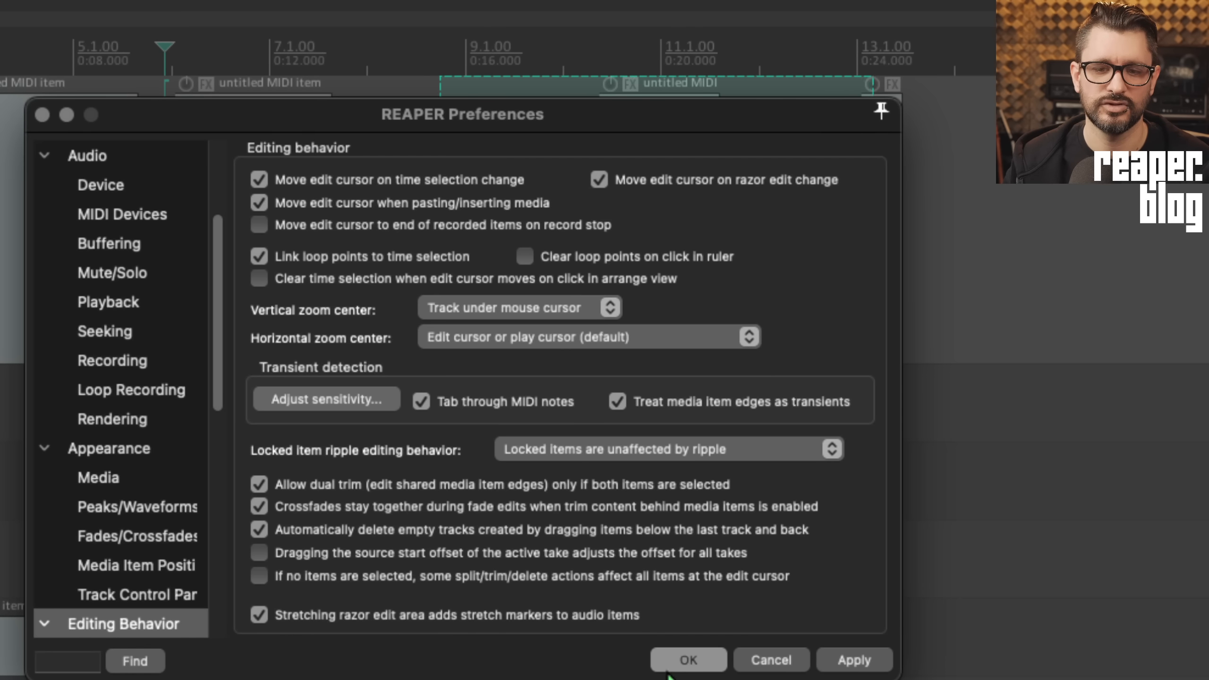
pyautogui.click(688, 661)
# Step: Redraw the razor edit area at several places on the first track, ending around the third item
pyautogui.moveTo(411, 254); pyautogui.dragTo(514, 332)
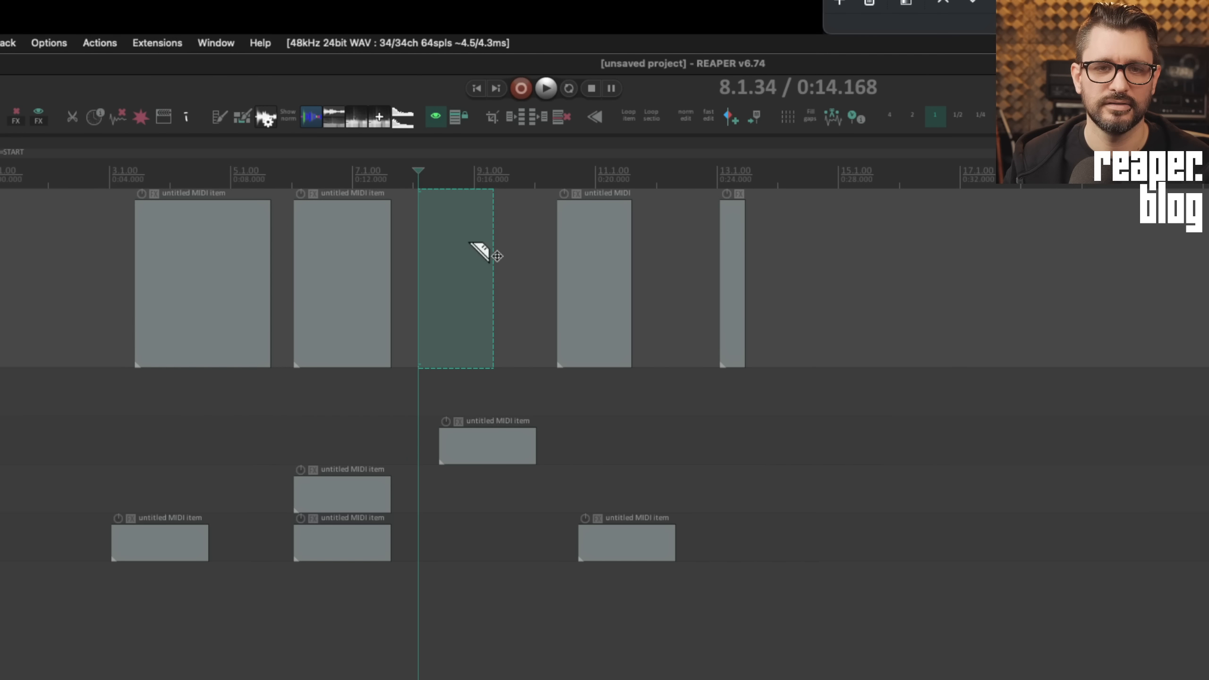
pyautogui.moveTo(512, 242); pyautogui.dragTo(792, 304)
pyautogui.moveTo(507, 249); pyautogui.dragTo(645, 275)
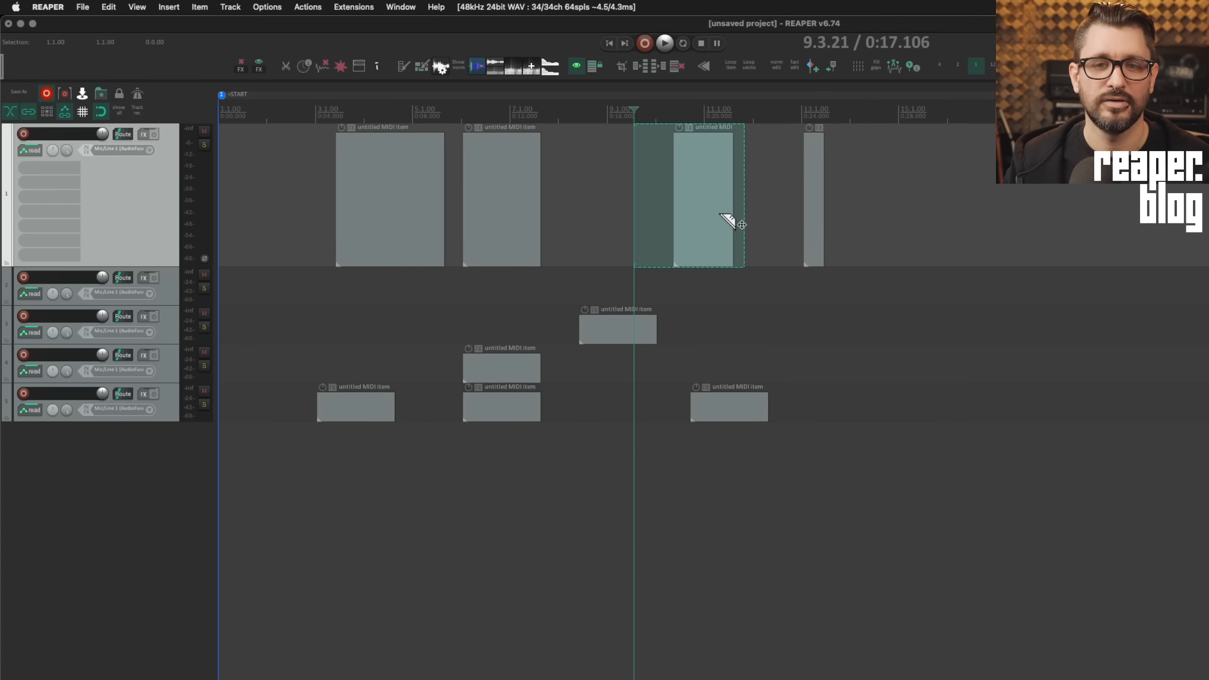
# Step: Draw separate razor edit areas on the first track around the second item, the third item and part of the gap between them
pyautogui.moveTo(463, 193); pyautogui.dragTo(577, 210)
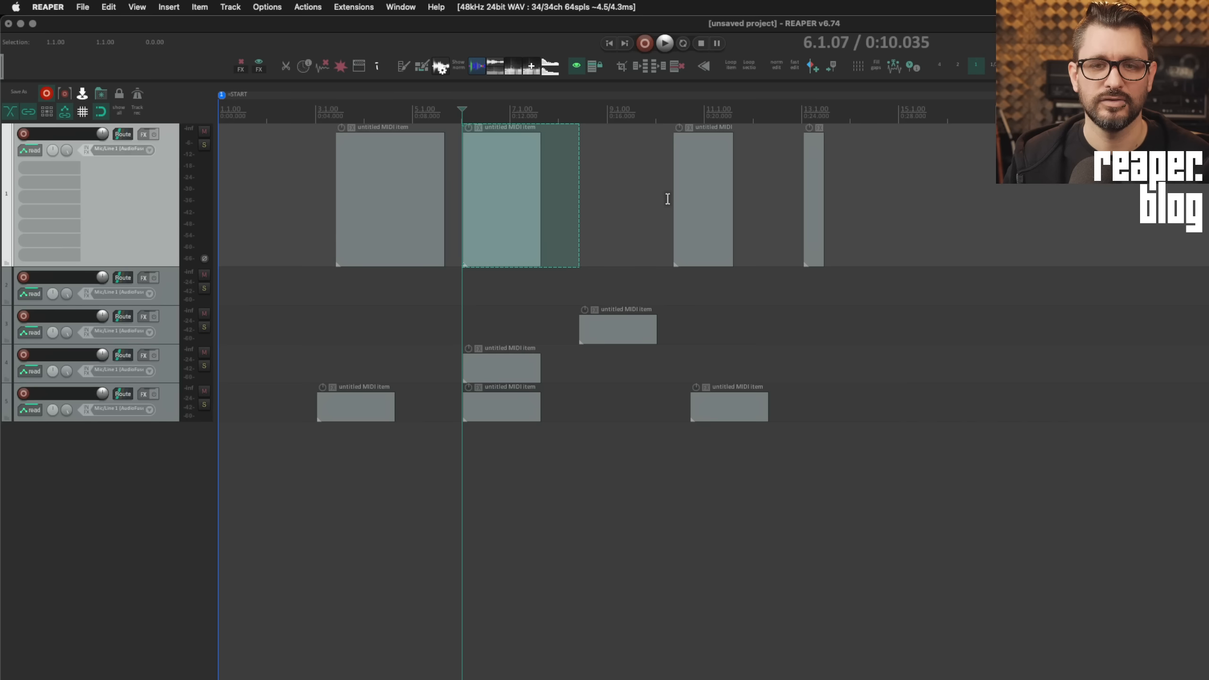
pyautogui.moveTo(664, 197); pyautogui.dragTo(773, 229)
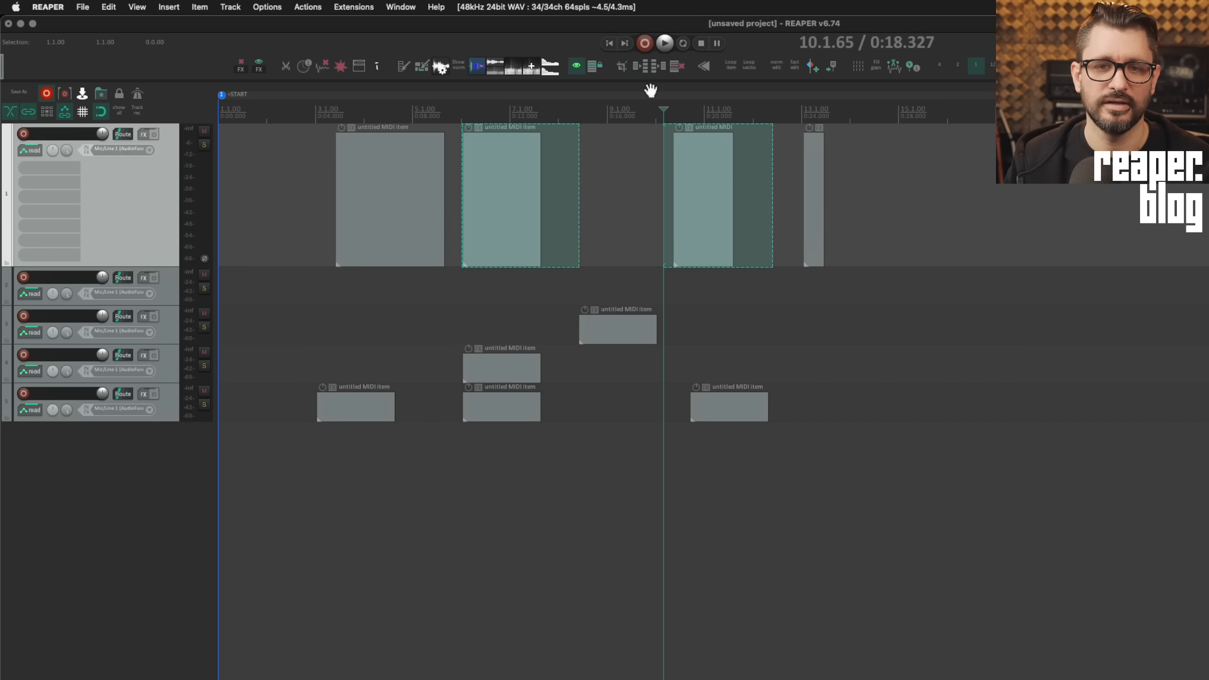
pyautogui.moveTo(636, 214); pyautogui.dragTo(600, 212)
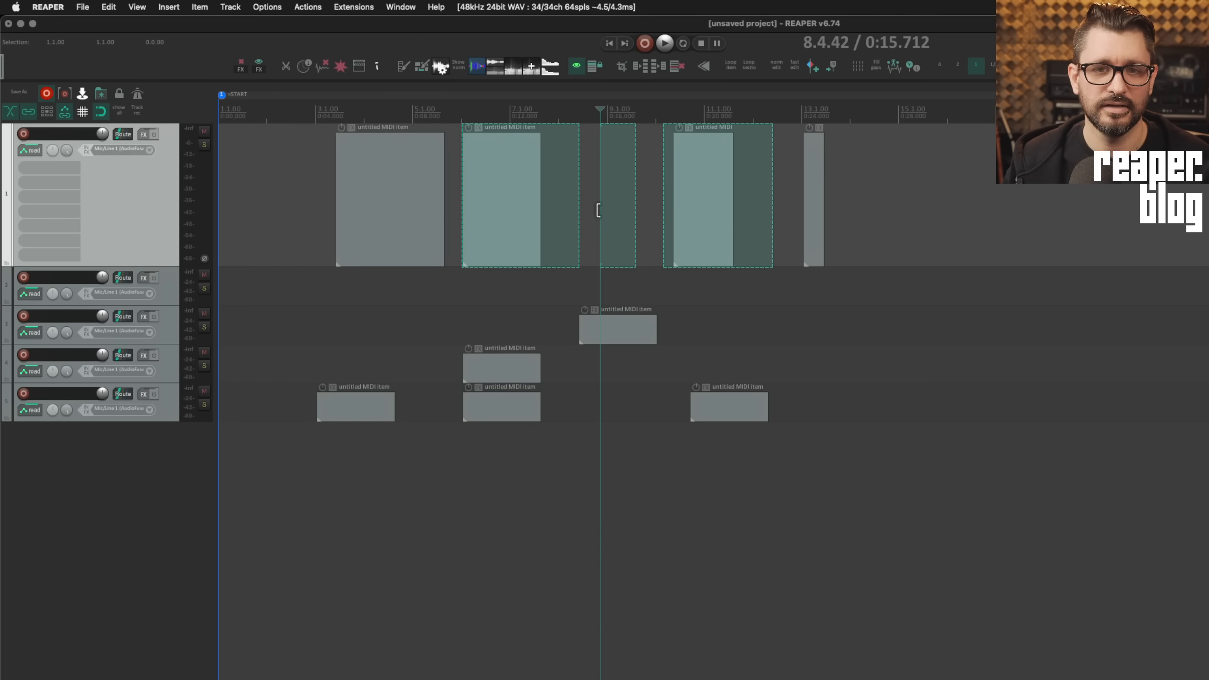
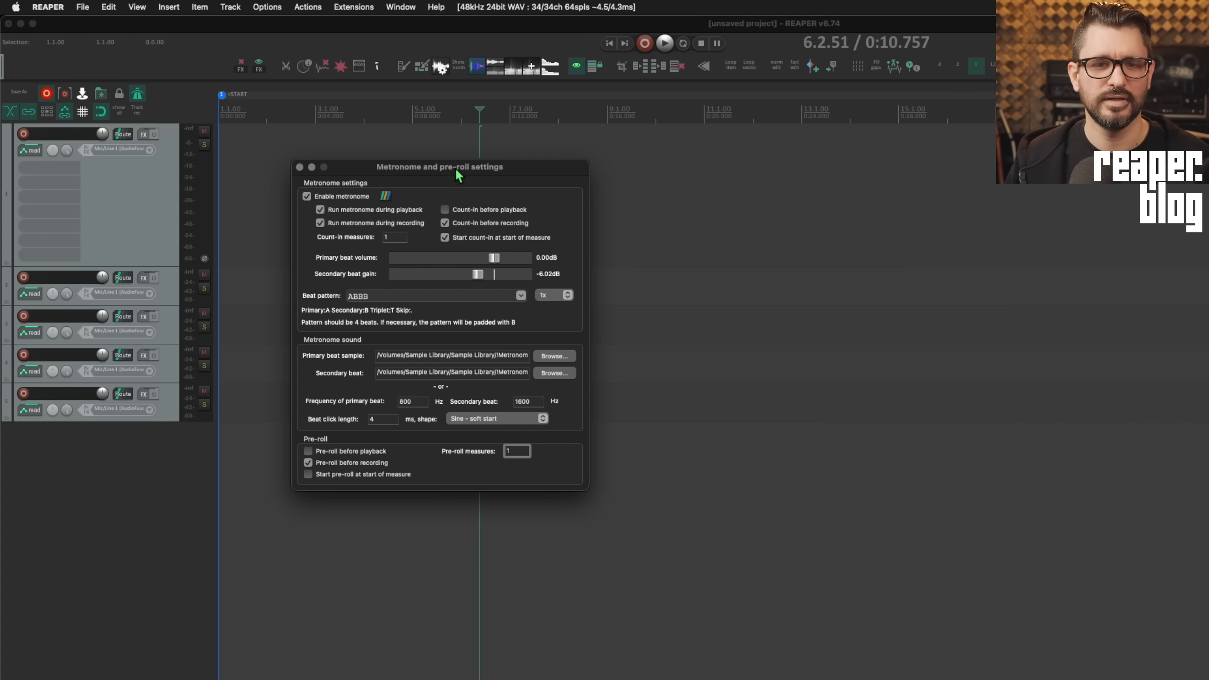
# Step: Reposition the metronome and pre-roll settings window, and the routing window of track 2
pyautogui.moveTo(458, 175); pyautogui.dragTo(475, 169)
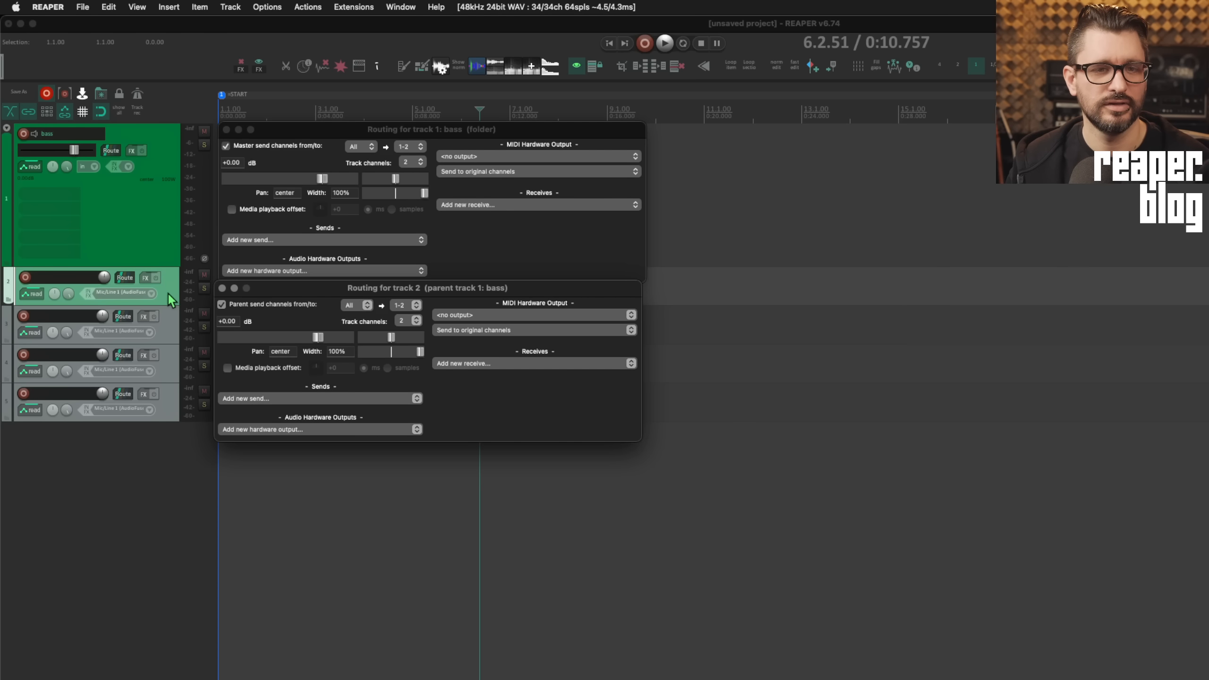
pyautogui.moveTo(446, 294); pyautogui.dragTo(443, 305)
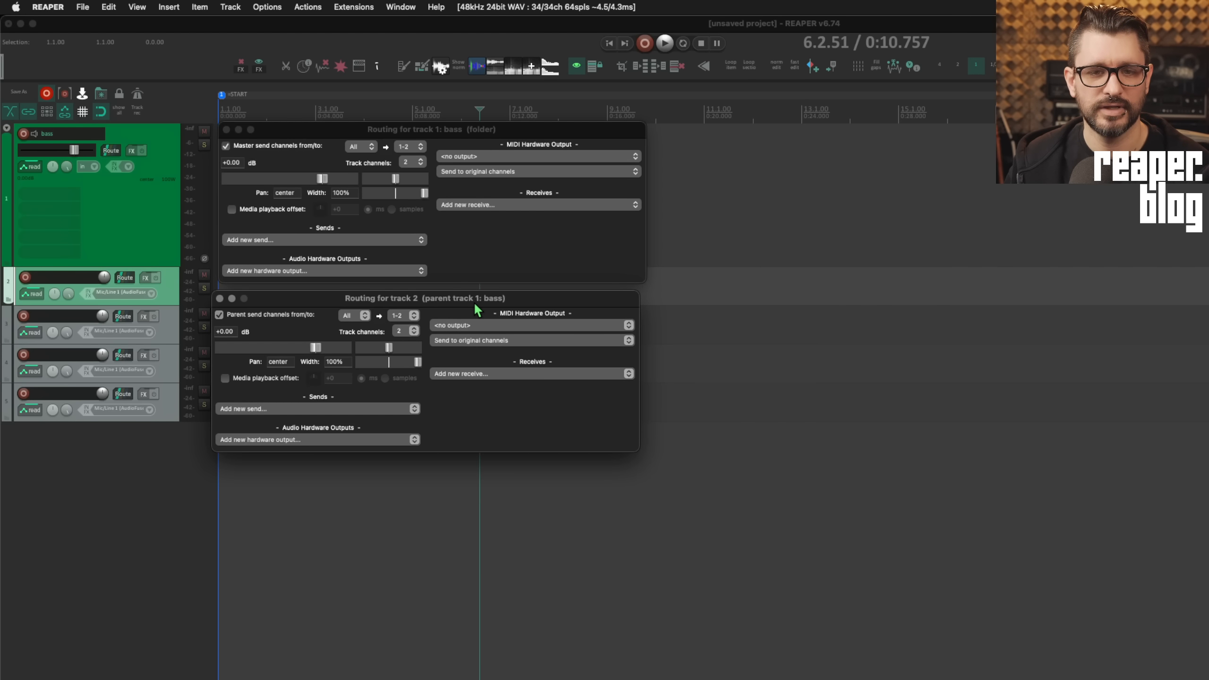
pyautogui.moveTo(492, 301); pyautogui.dragTo(498, 295)
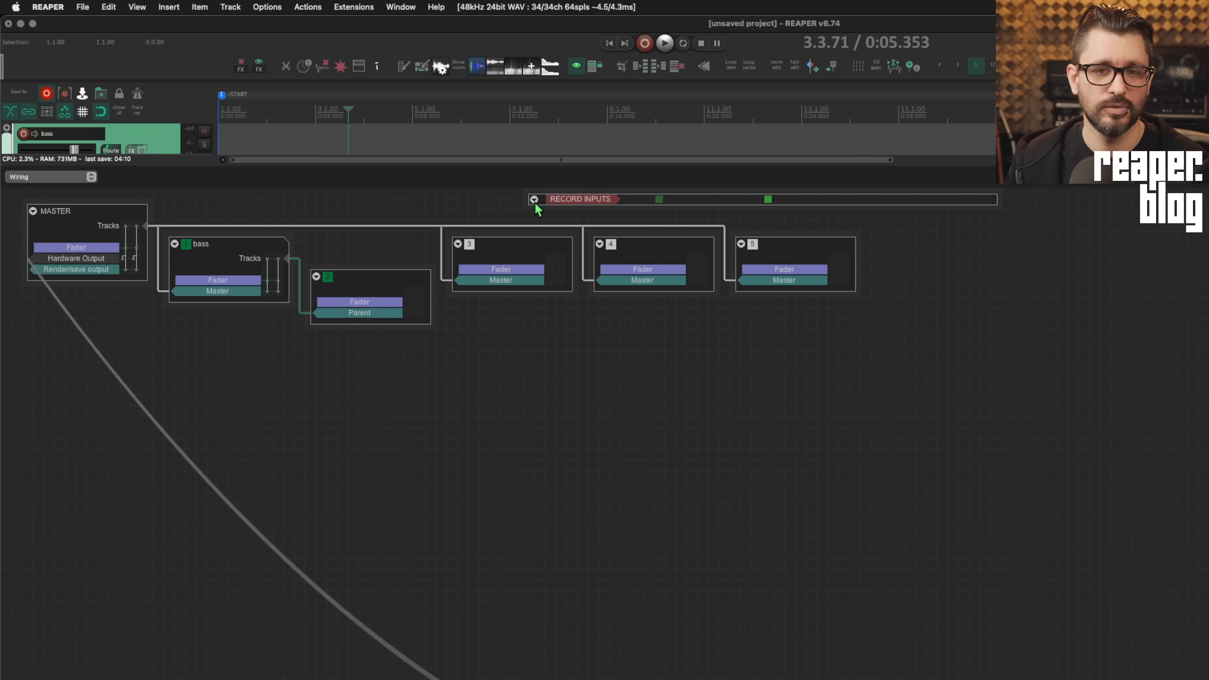
# Step: Toggle the expansion of the RECORD INPUTS block in the track wiring view
pyautogui.click(534, 200)
pyautogui.click(720, 200)
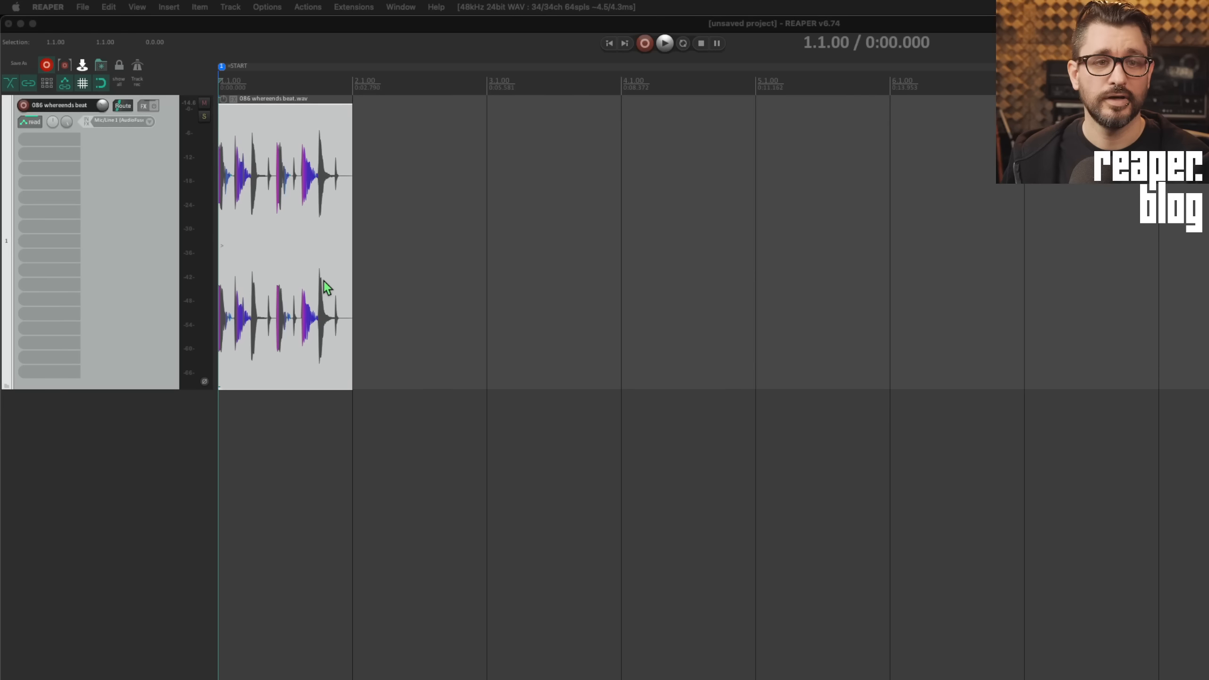
# Step: Select the drum loop item and play it from the project start
pyautogui.click(297, 251)
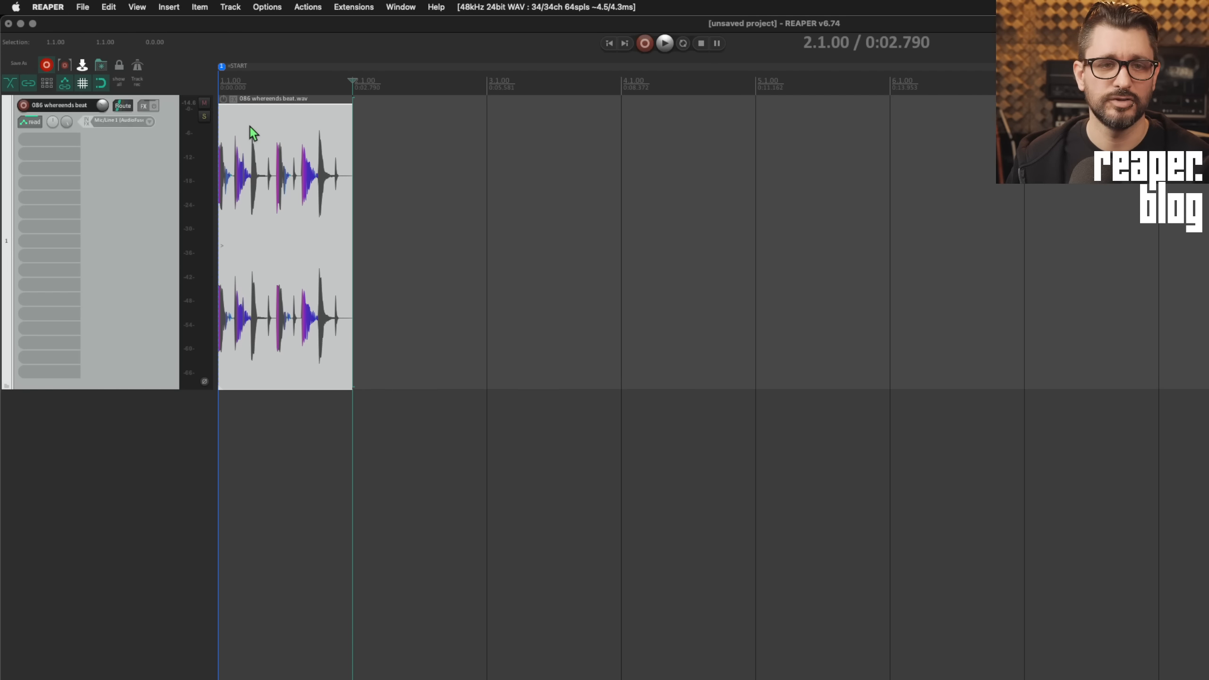
pyautogui.press('Home')
pyautogui.press('space')
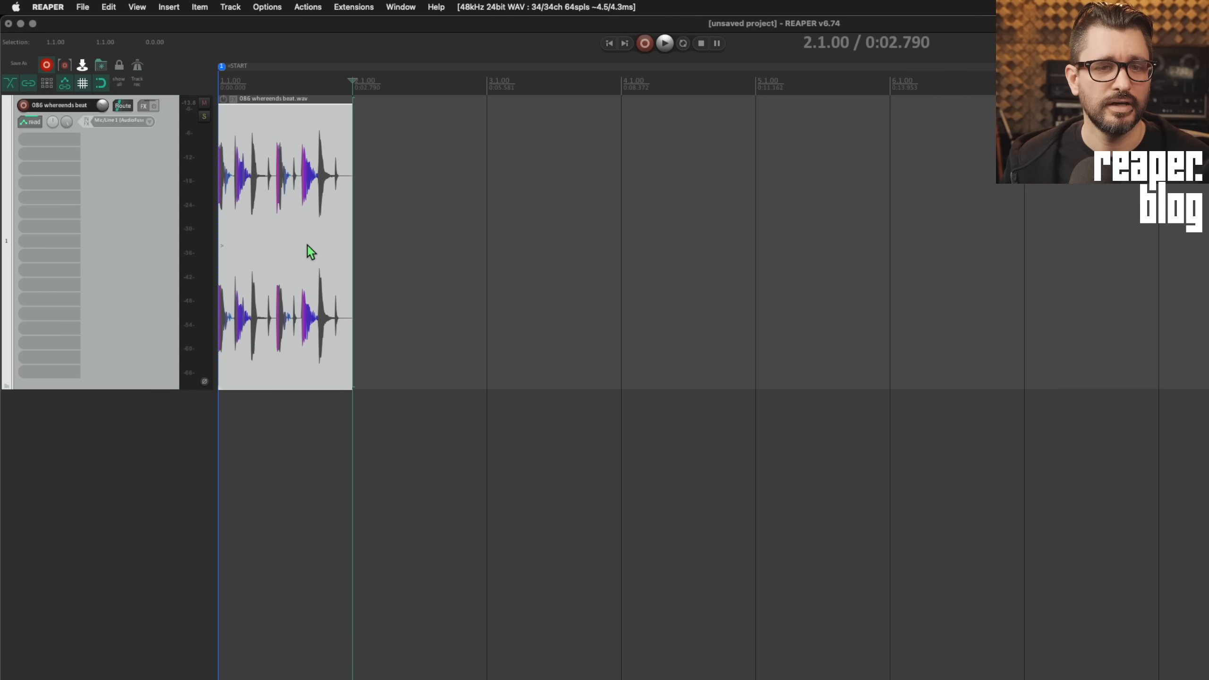
# Step: Time-stretch the drum loop to end at 3.1.00, and play the stretched item from the start
pyautogui.moveTo(352, 249); pyautogui.dragTo(476, 252)
pyautogui.press('Home')
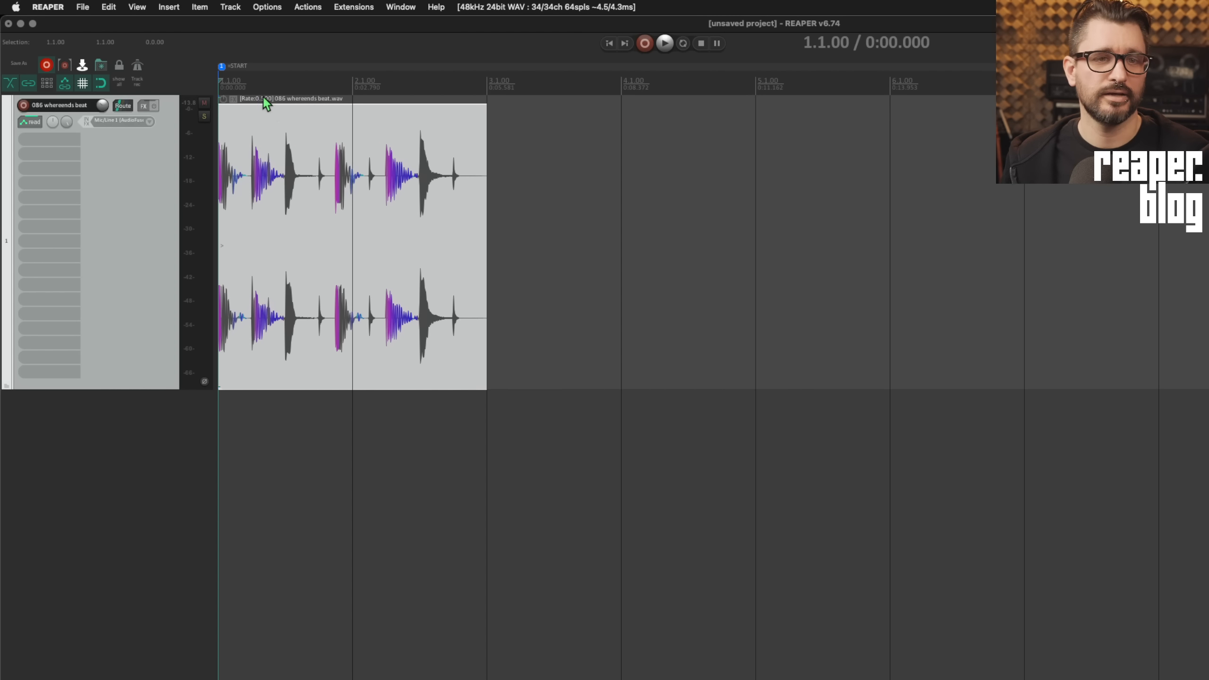
pyautogui.press('space')
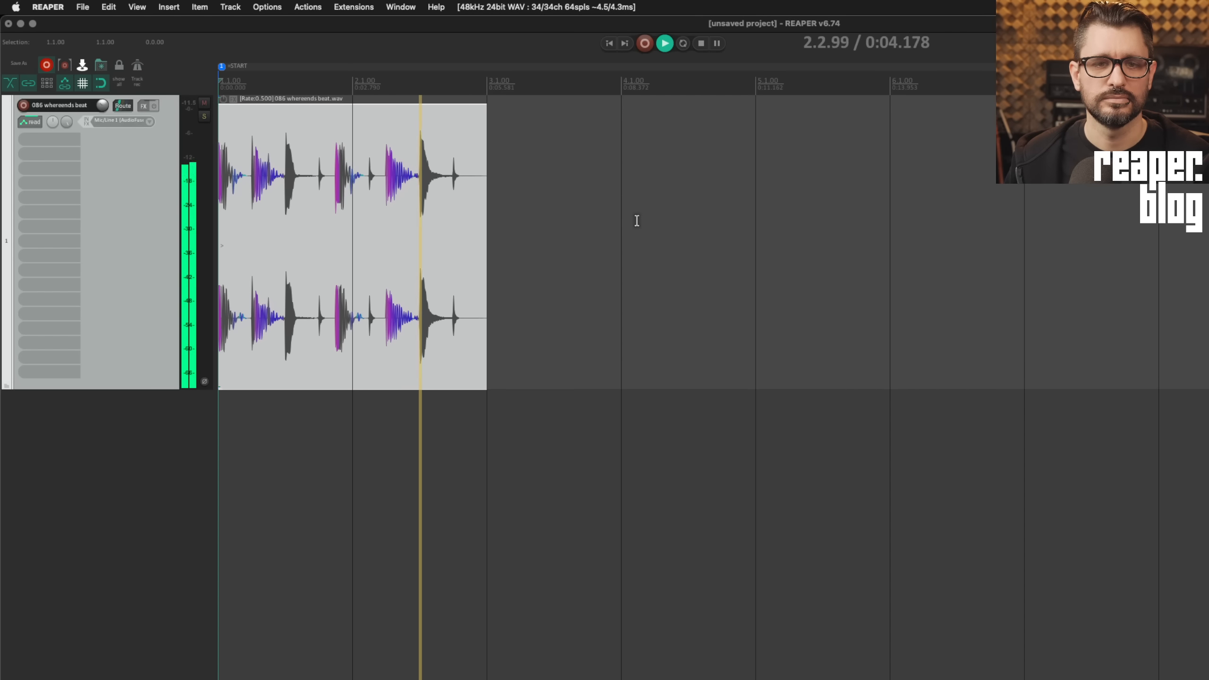
pyautogui.press('space')
# Step: Set the default pitch shift mode to ReaReaRea in the project settings
pyautogui.hotkey('alt', 'Return')
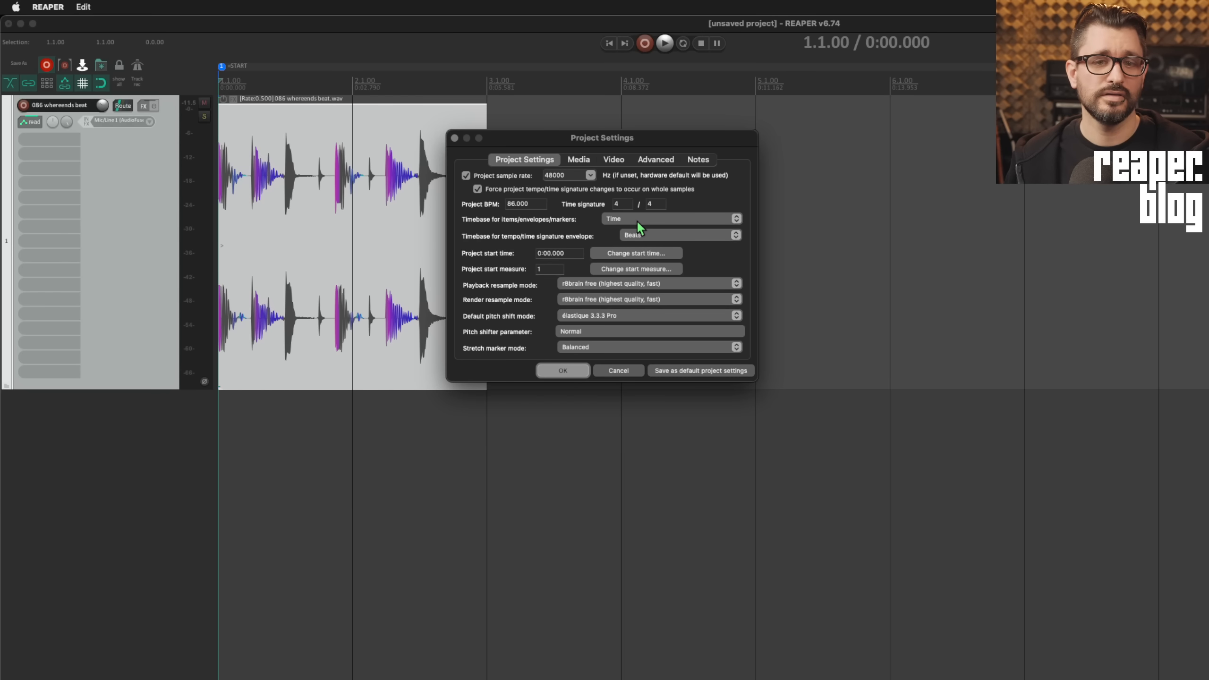
pyautogui.click(622, 317)
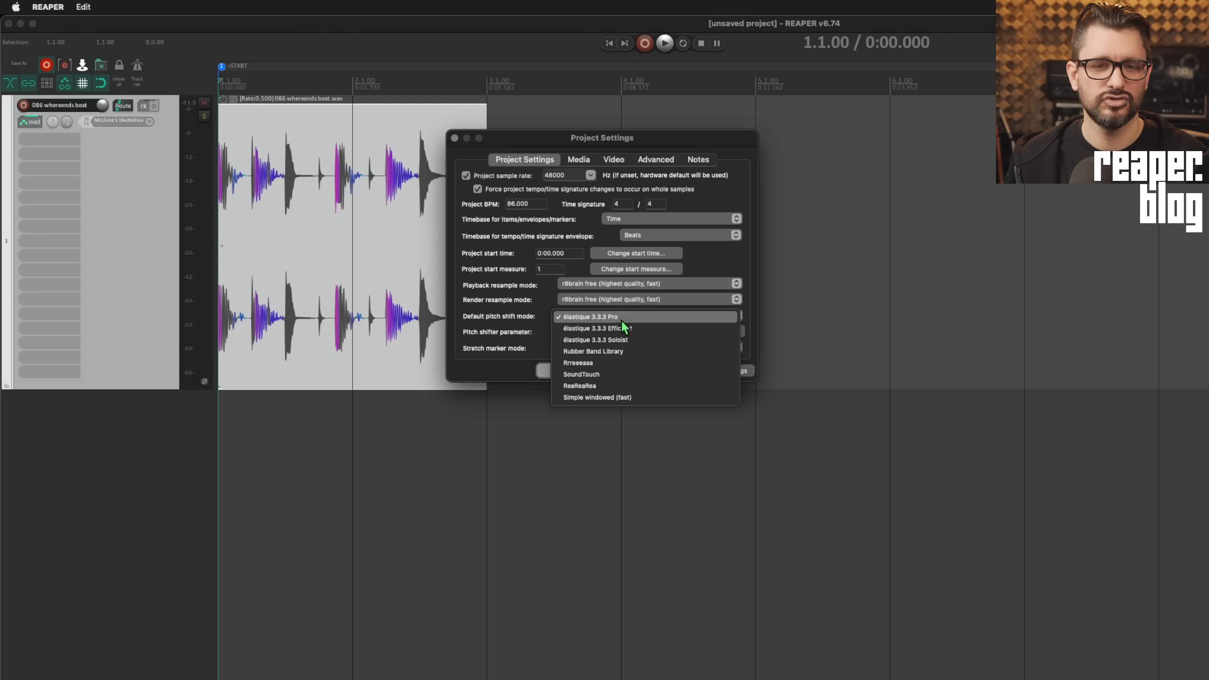
pyautogui.click(610, 386)
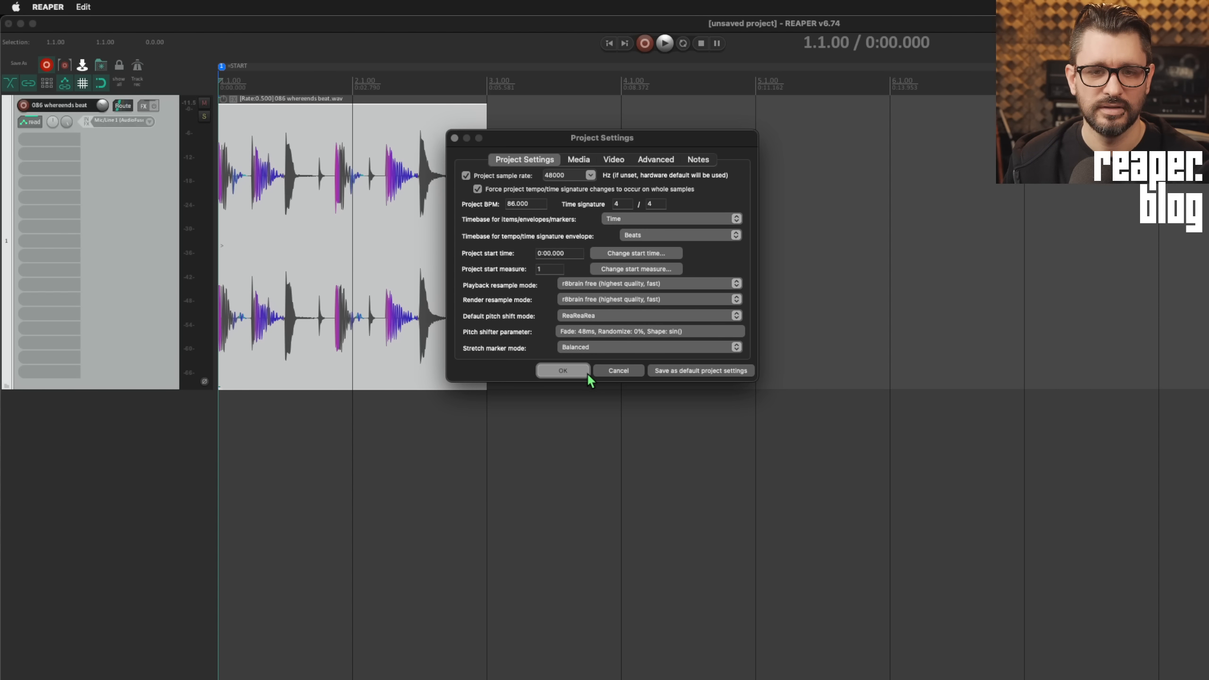
# Step: Look over the pitch shifter parameter options for ReaReaRea, and audition the stretched loop
pyautogui.click(581, 331)
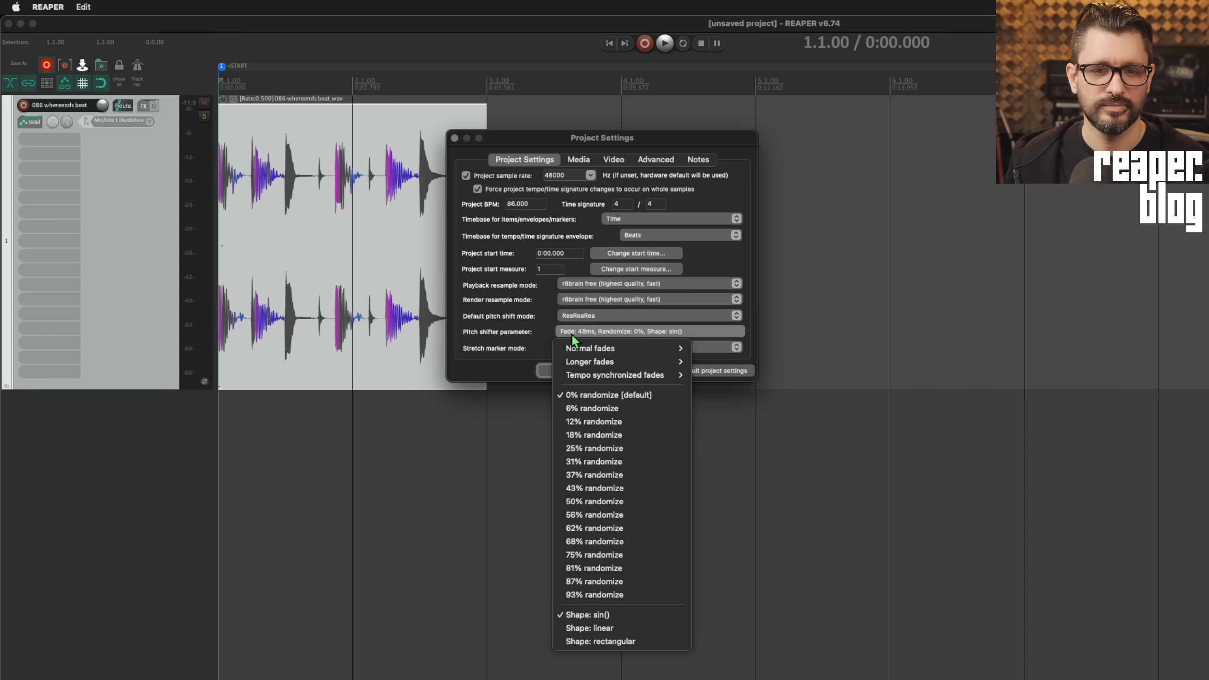
pyautogui.click(547, 333)
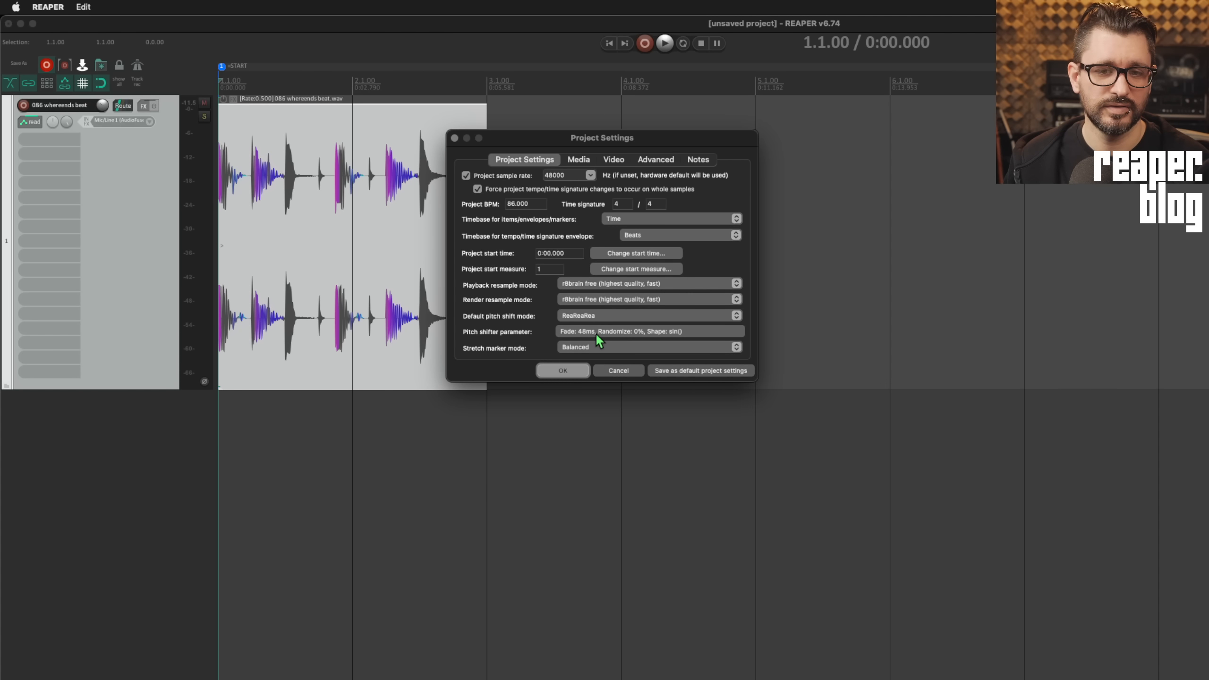
pyautogui.click(637, 331)
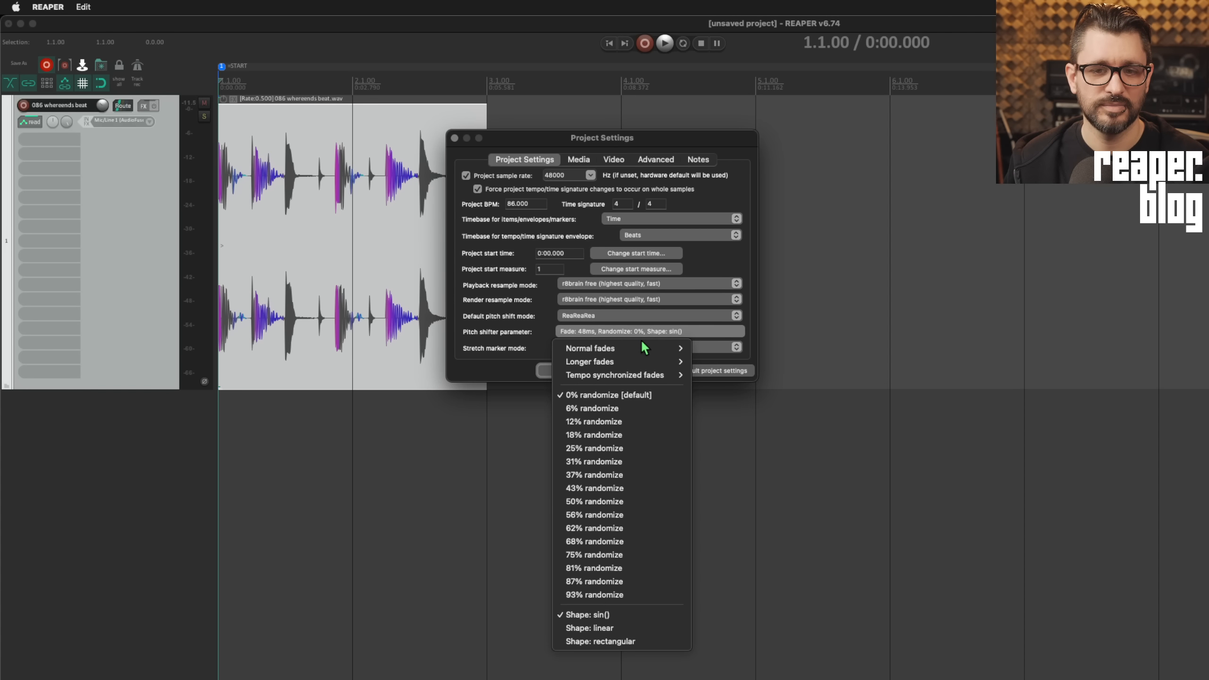
pyautogui.press('space')
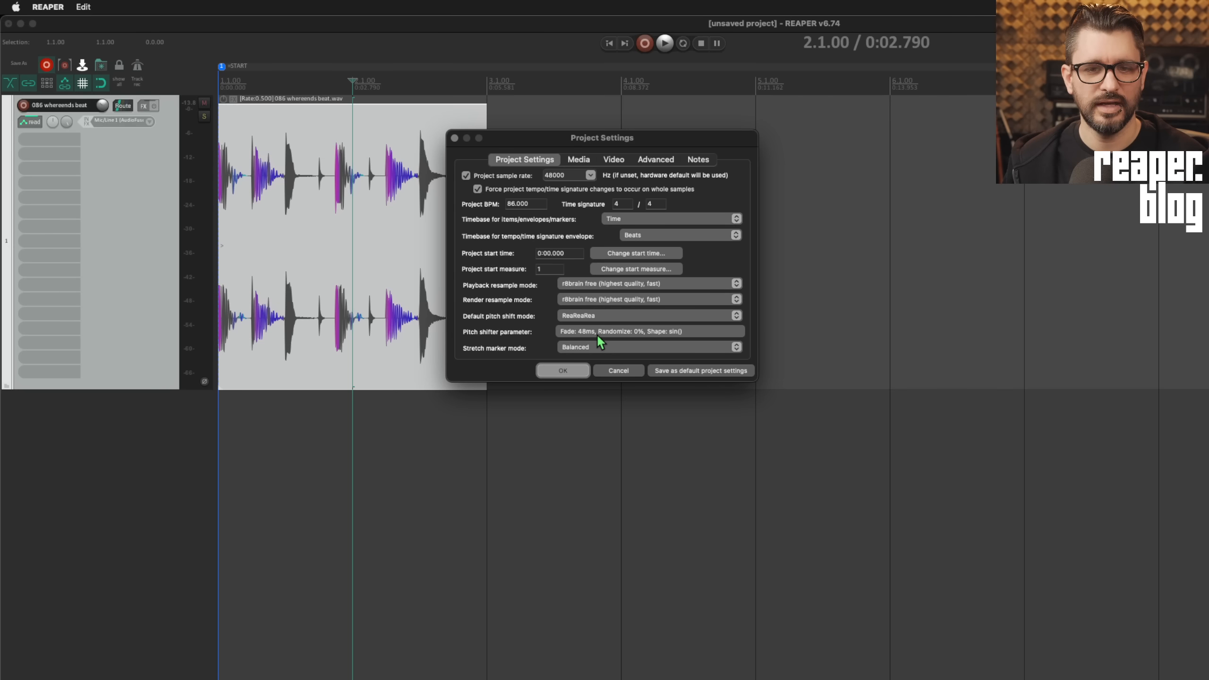
# Step: Set the pitch shifter parameter to 50% randomize, accept the project settings, and play the loop from the start
pyautogui.click(597, 333)
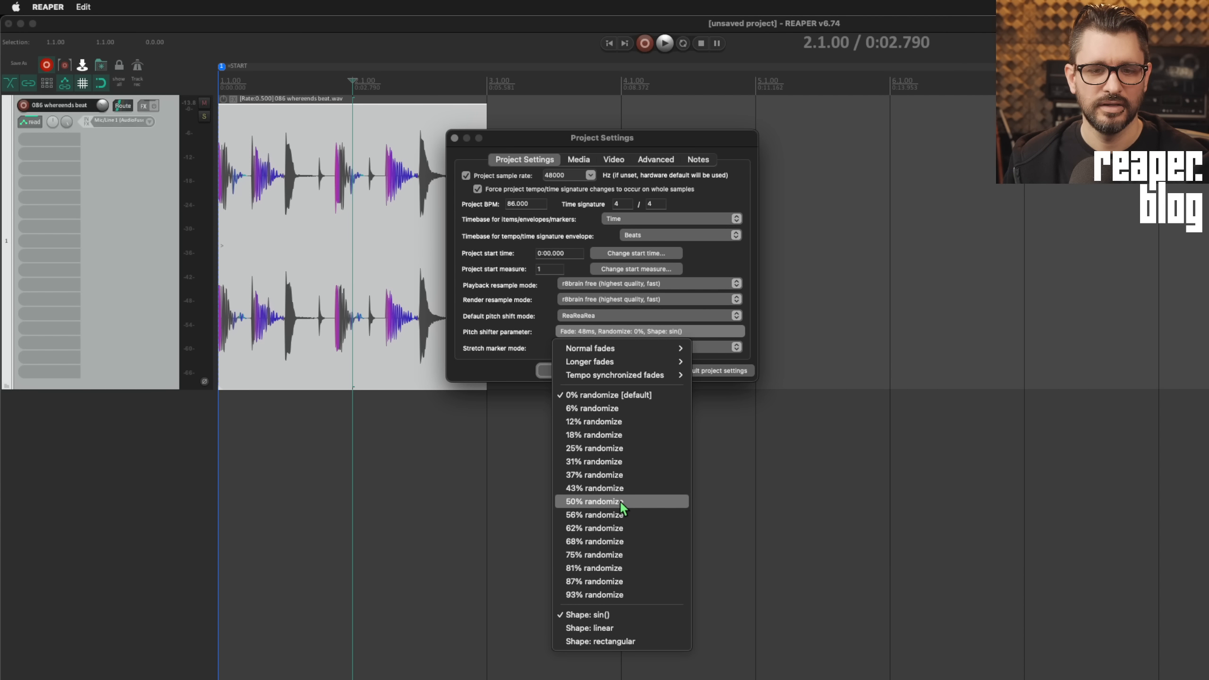
pyautogui.click(620, 502)
pyautogui.click(567, 371)
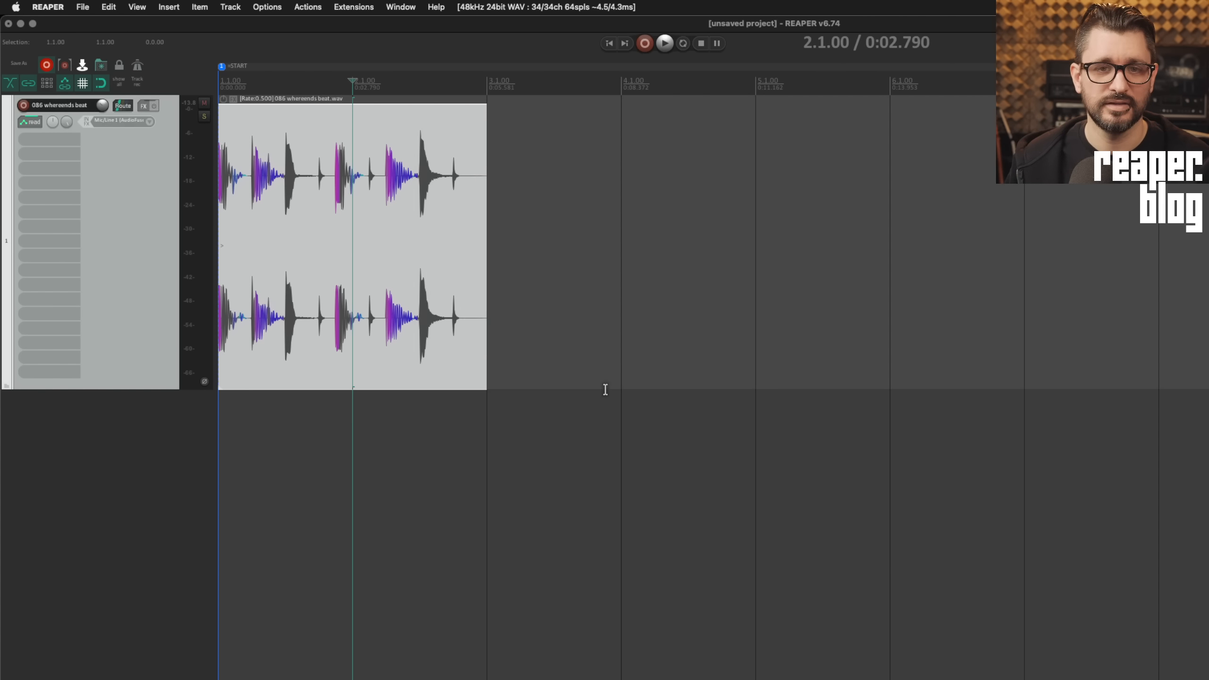
pyautogui.press('Home')
pyautogui.press('space')
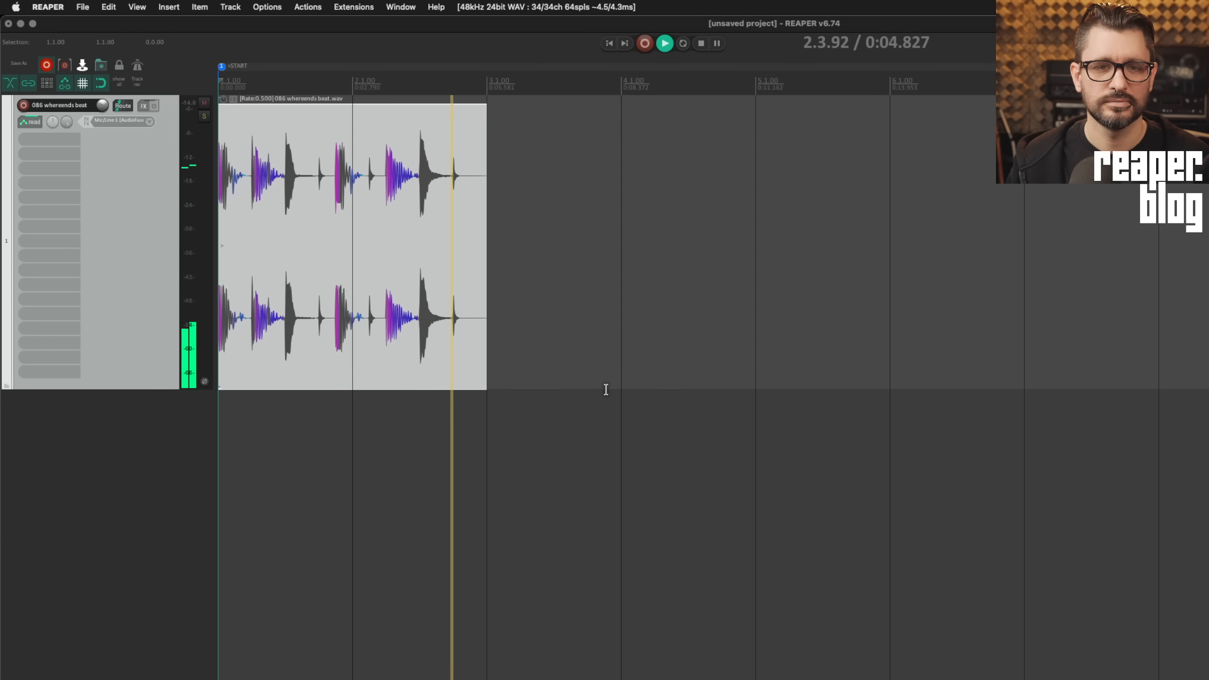
pyautogui.press('space')
# Step: Set the pitch shifter to a tempo-synchronized 1/16 note fade with 0% randomize, and play the loop with these project settings
pyautogui.hotkey('alt', 'Return')
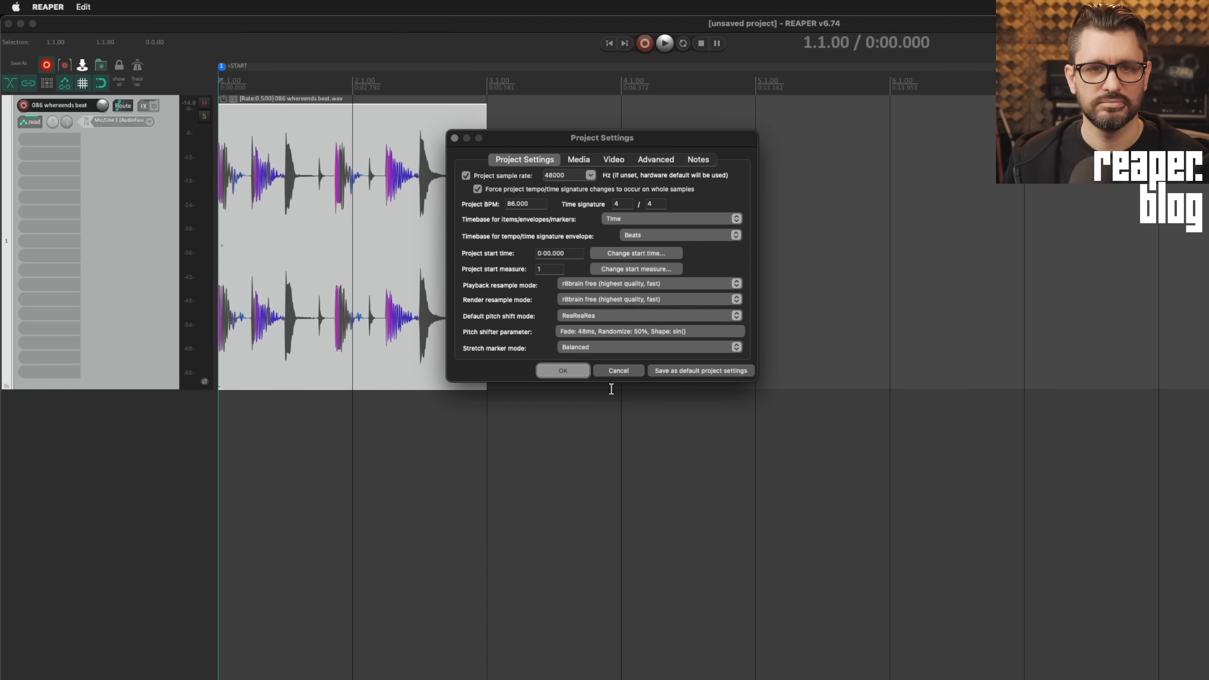
pyautogui.click(597, 332)
pyautogui.moveTo(625, 379)
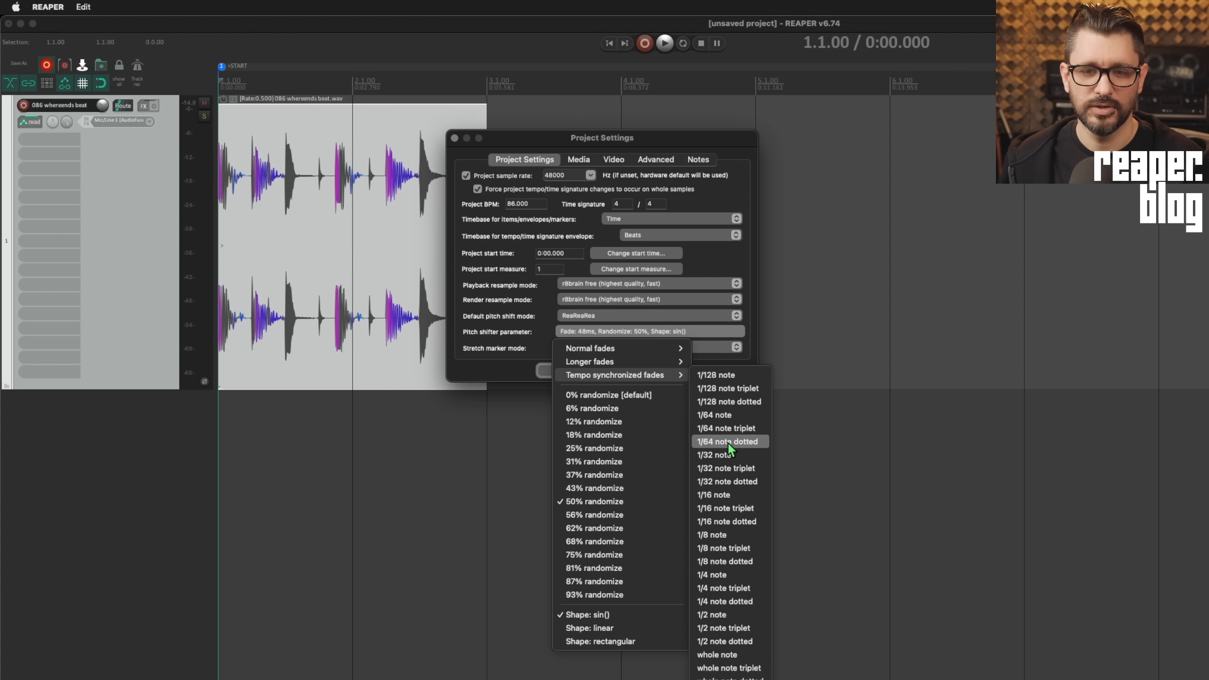
pyautogui.click(726, 493)
pyautogui.click(598, 332)
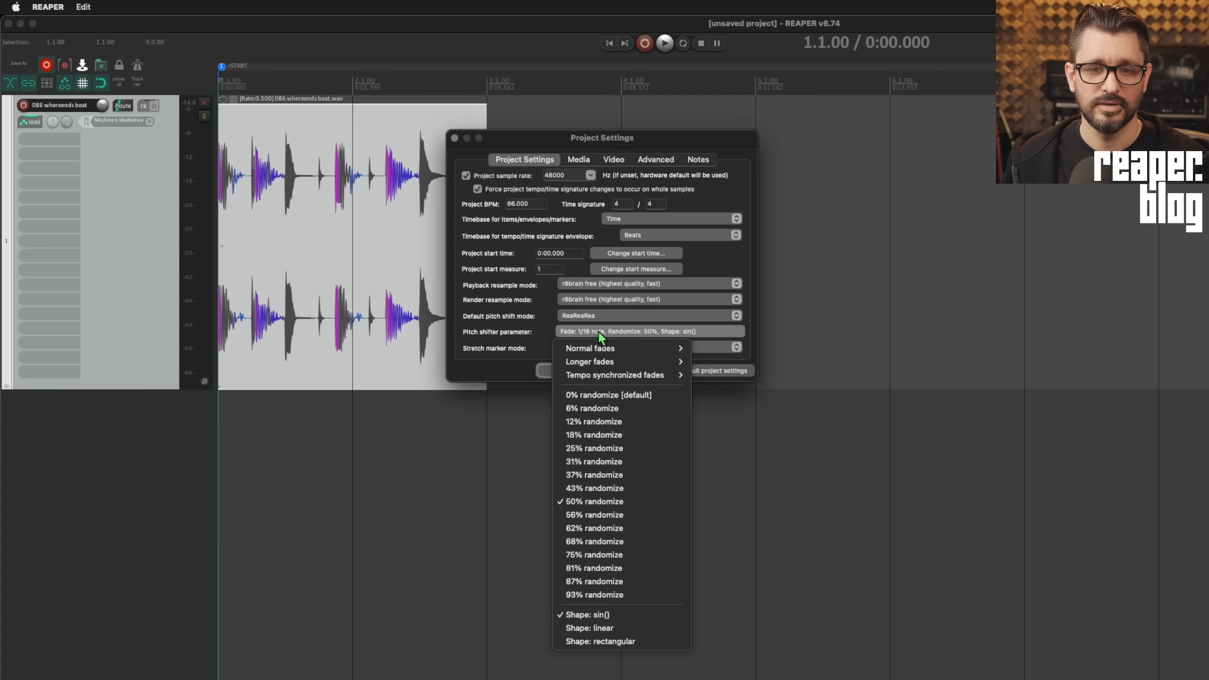
pyautogui.click(604, 396)
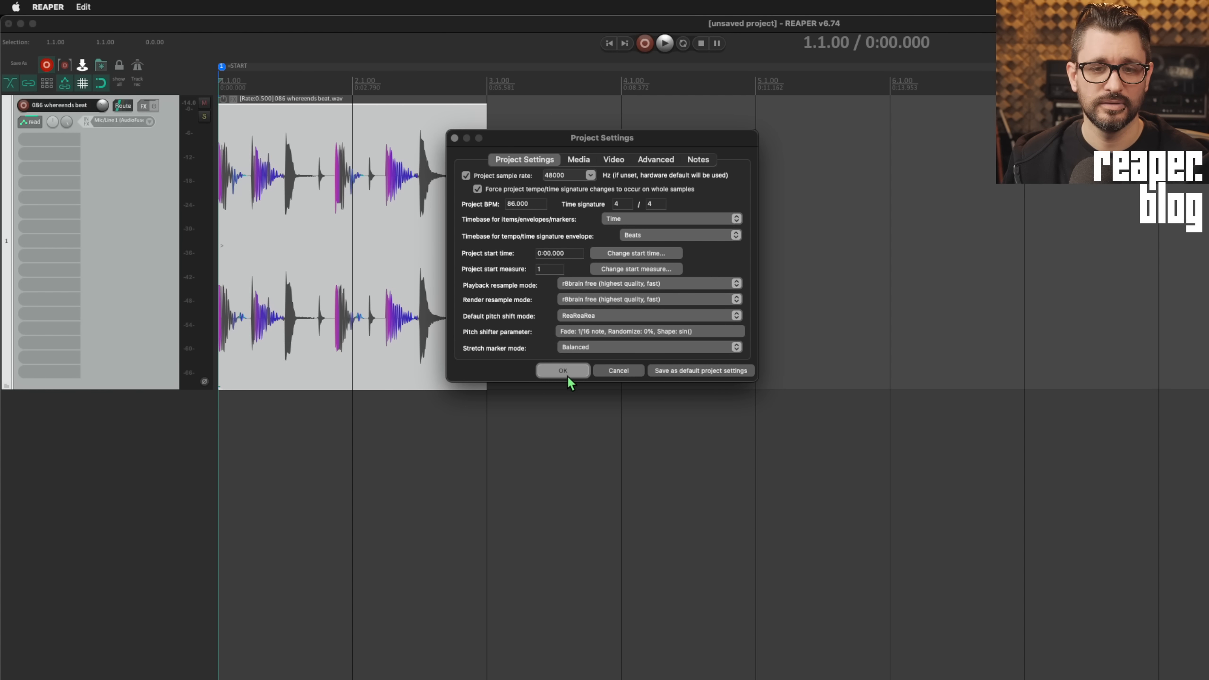
pyautogui.click(564, 371)
pyautogui.press('space')
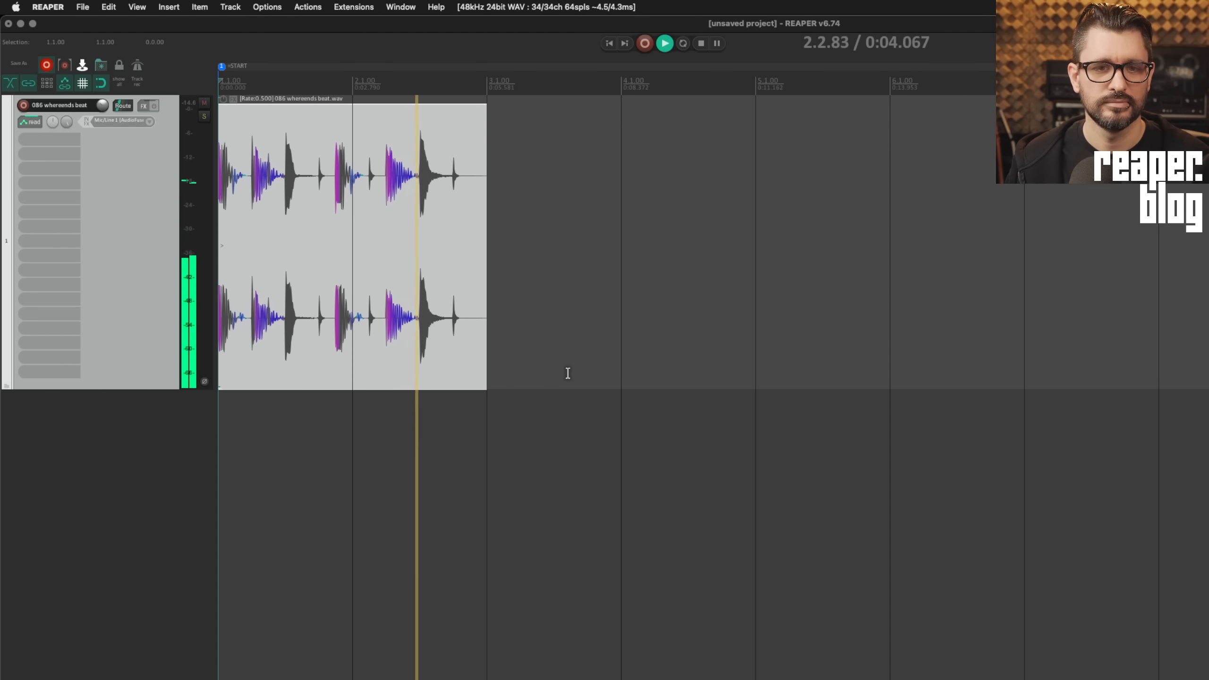
pyautogui.press('space')
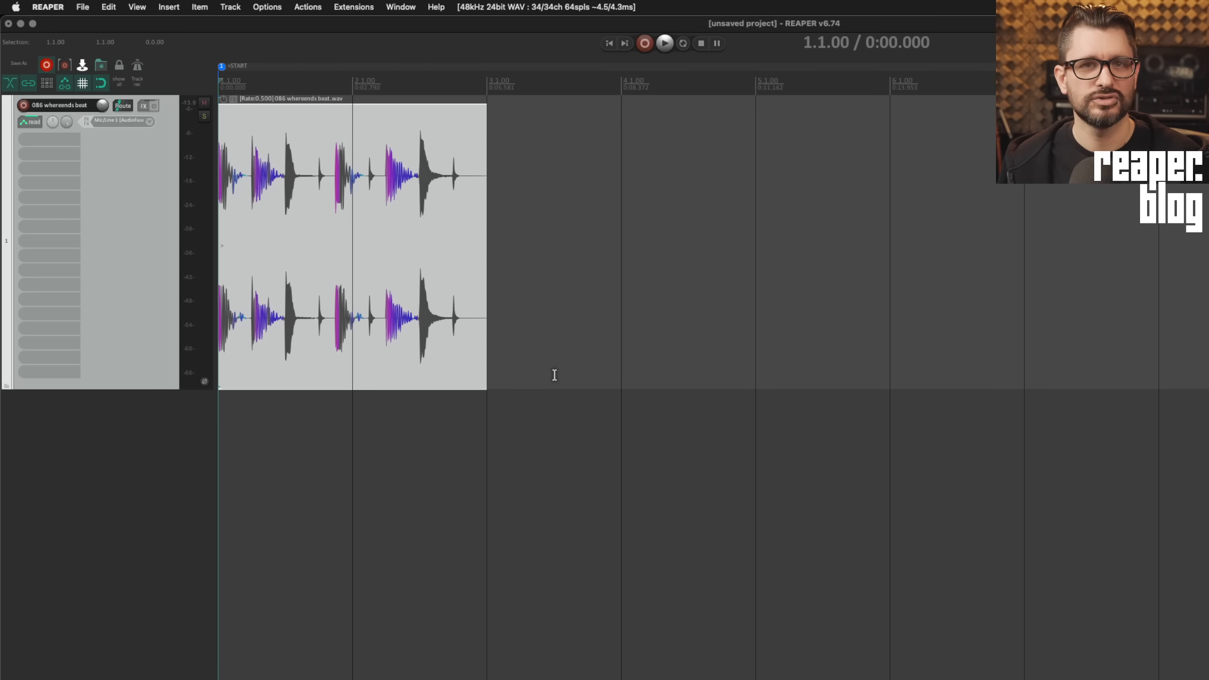
# Step: Set the pitch shifter parameter in the project settings to a tempo-synchronized 1/2 note fade, keeping the ReaReaRea mode
pyautogui.hotkey('alt', 'Return')
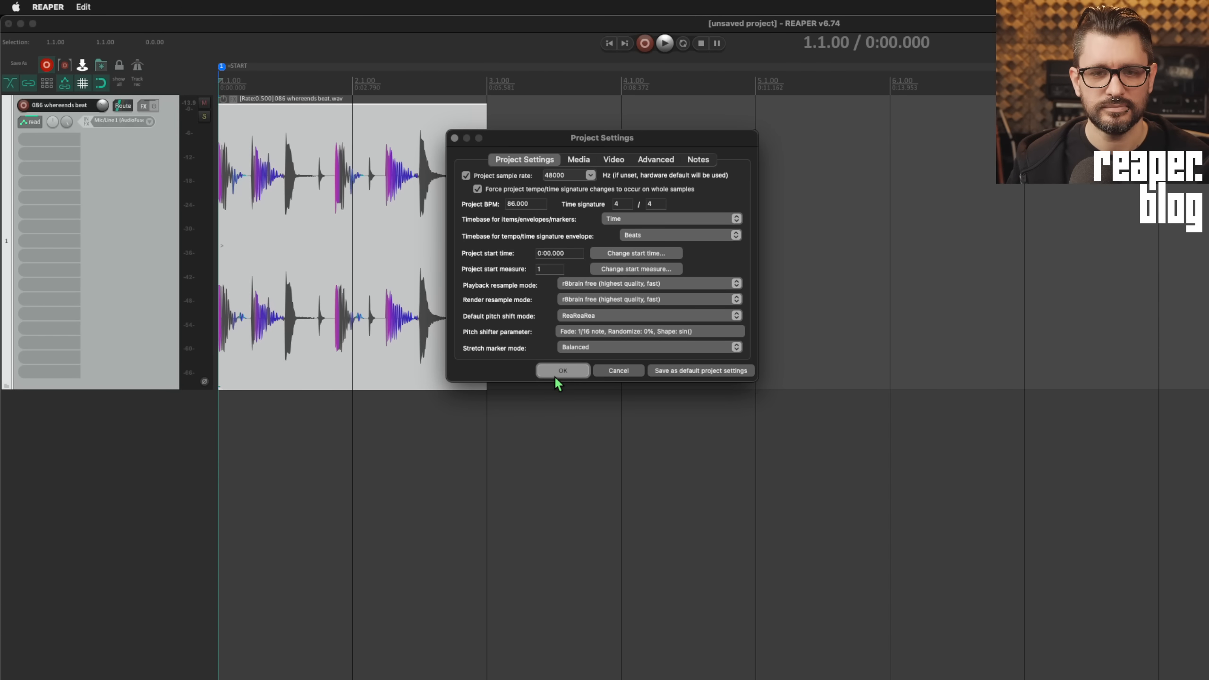
pyautogui.click(593, 332)
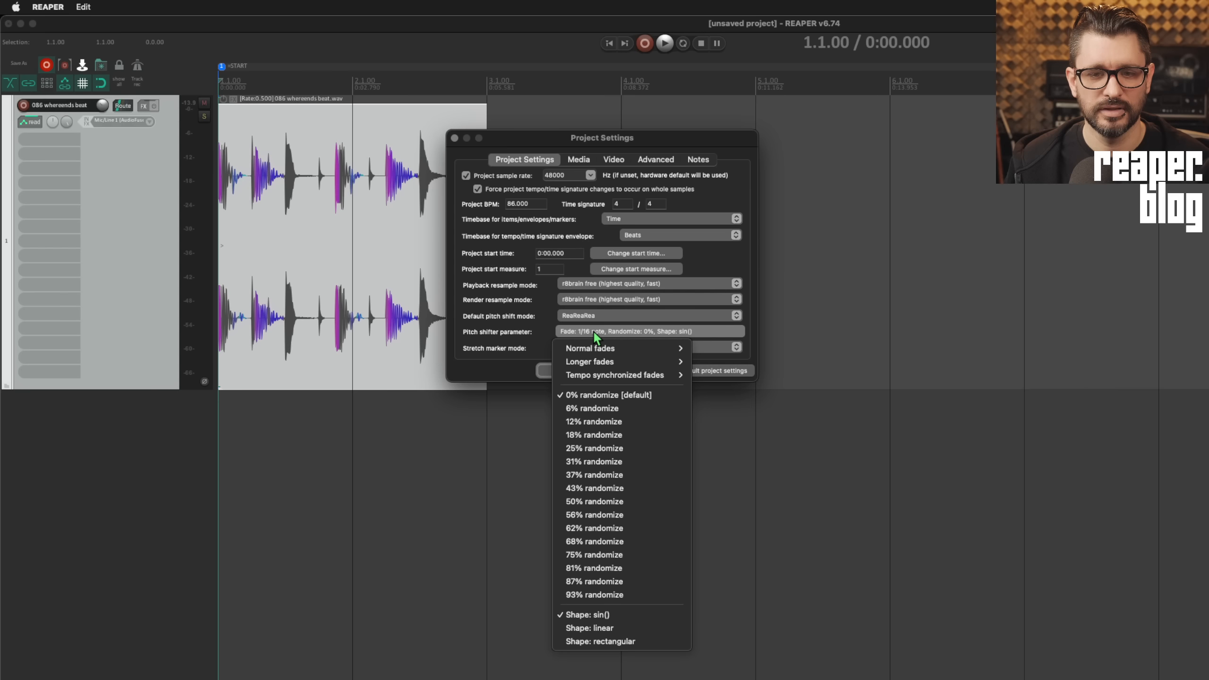
pyautogui.click(614, 316)
pyautogui.click(614, 316)
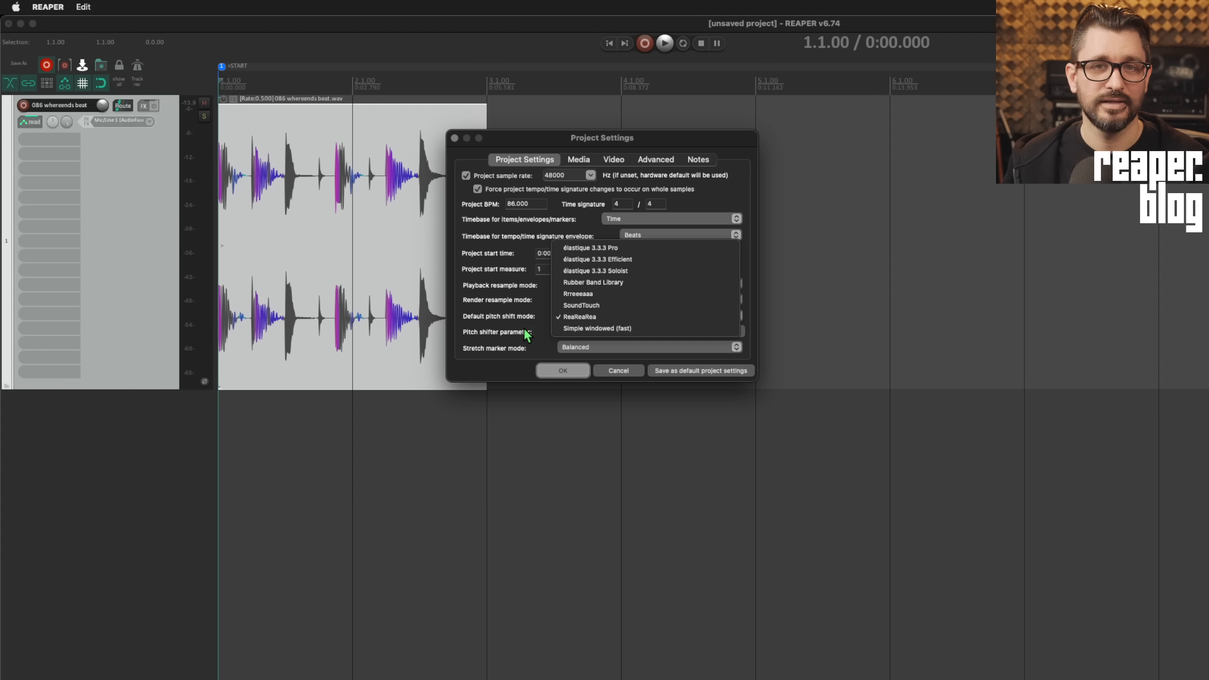
pyautogui.click(545, 336)
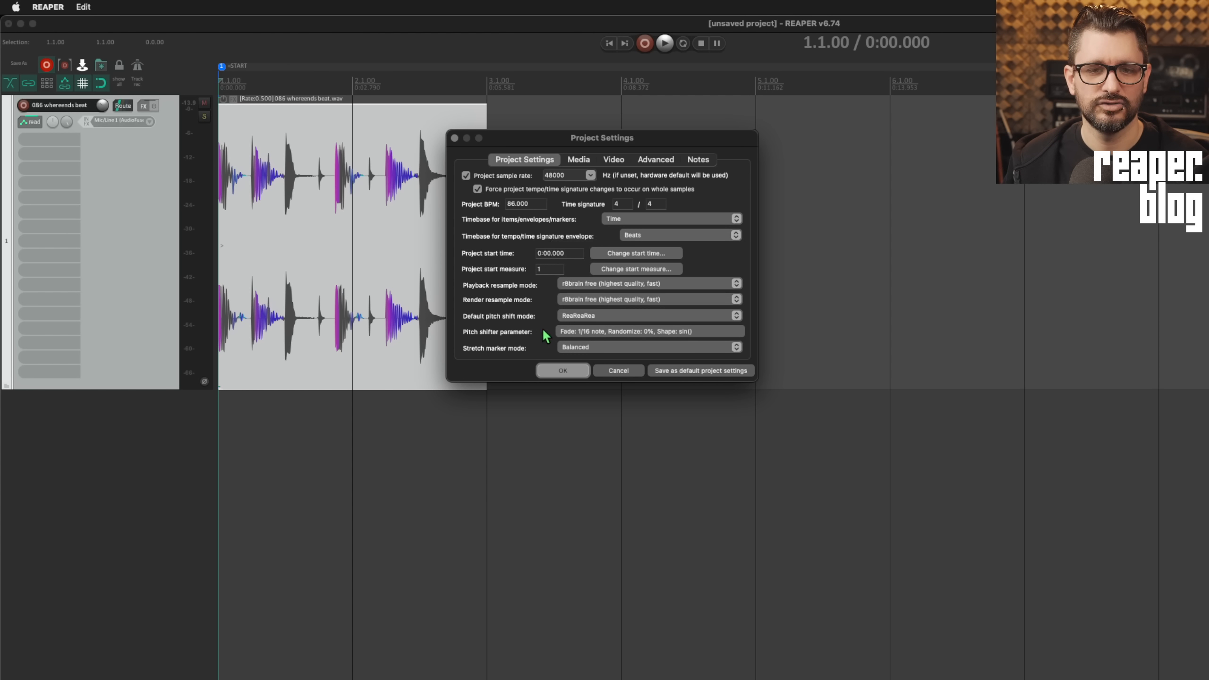
pyautogui.click(587, 329)
pyautogui.moveTo(618, 375)
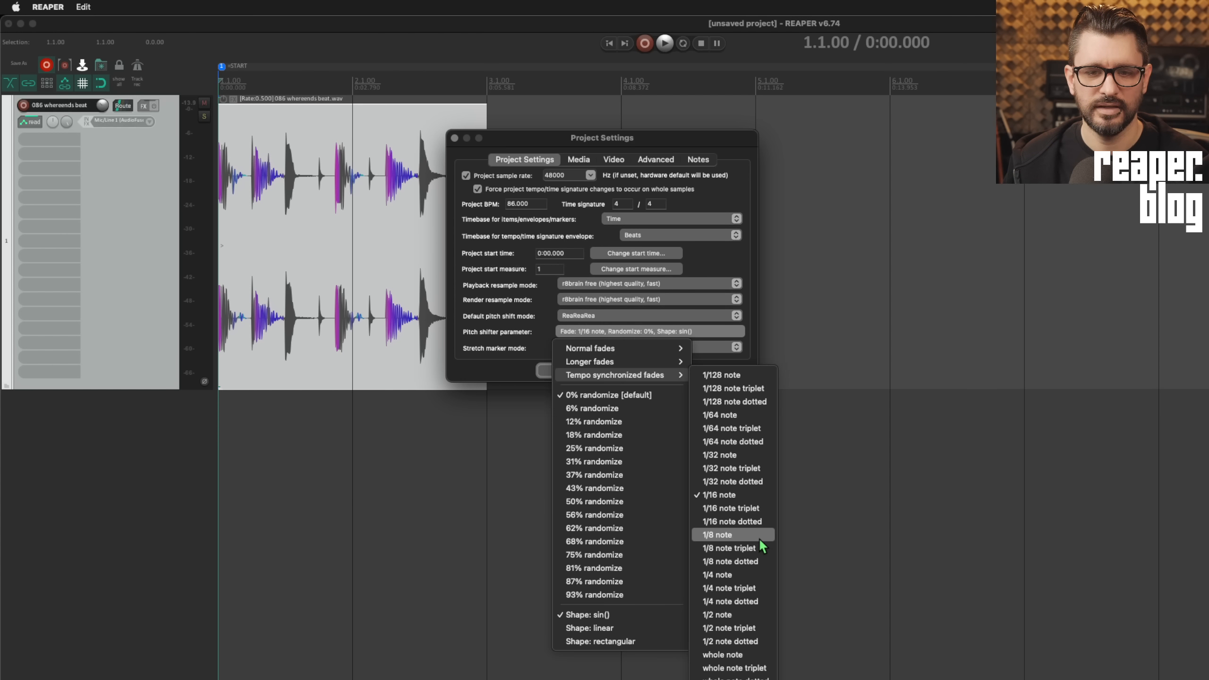
pyautogui.click(753, 615)
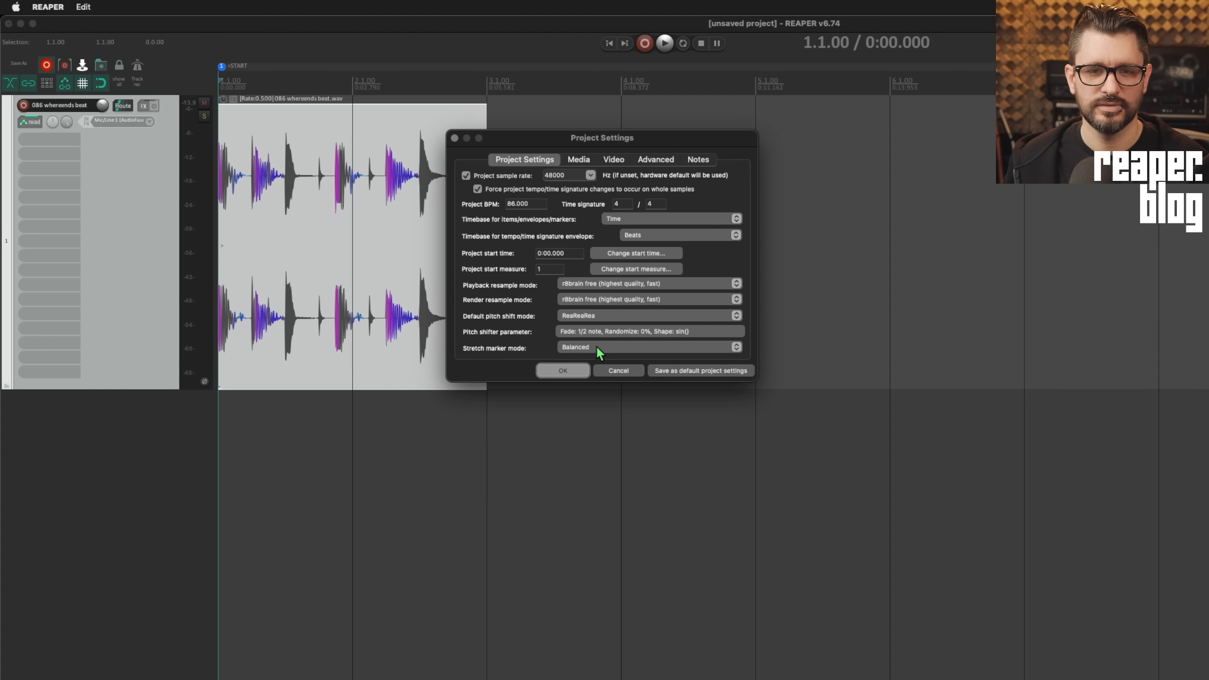
# Step: Set the pitch shifter to 68% randomize, accept the project settings, and audition the stretched drum loop
pyautogui.click(646, 331)
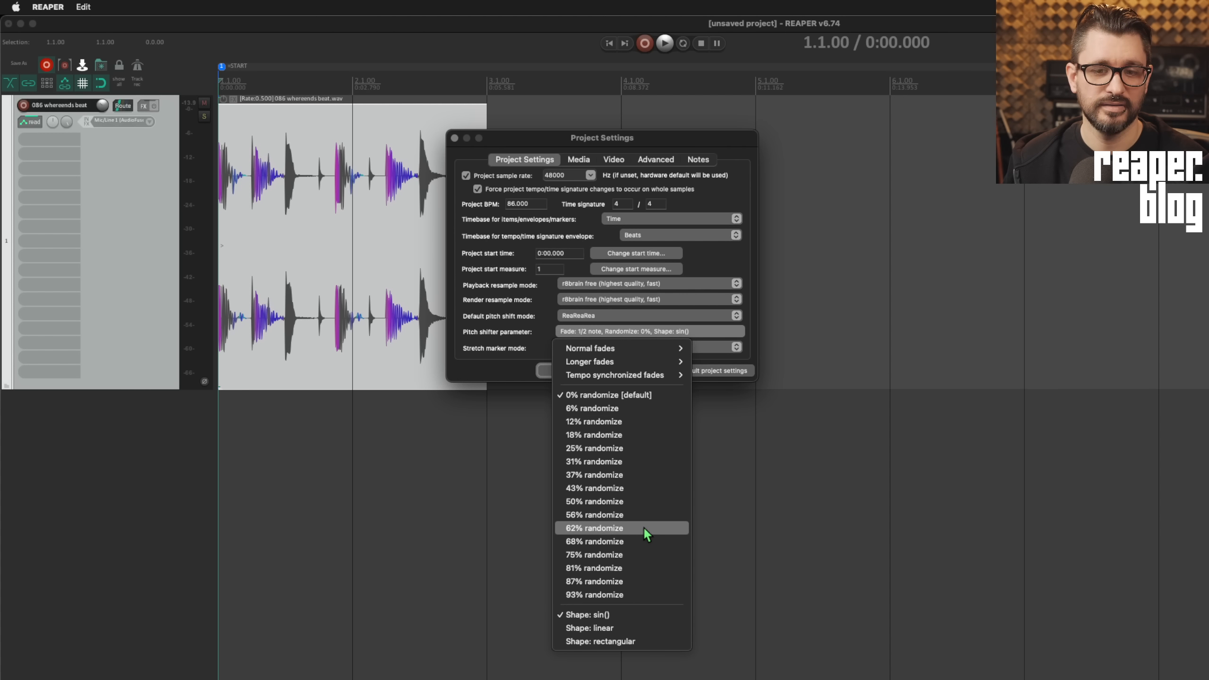
pyautogui.click(646, 541)
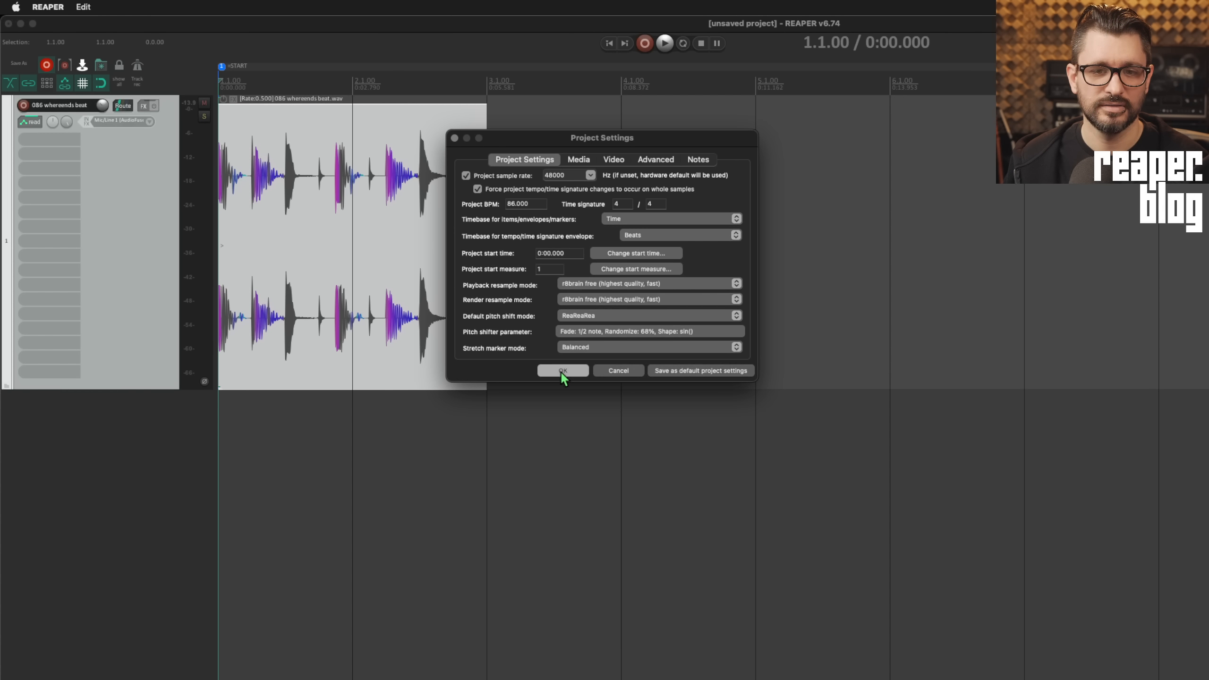
pyautogui.click(562, 371)
pyautogui.press('space')
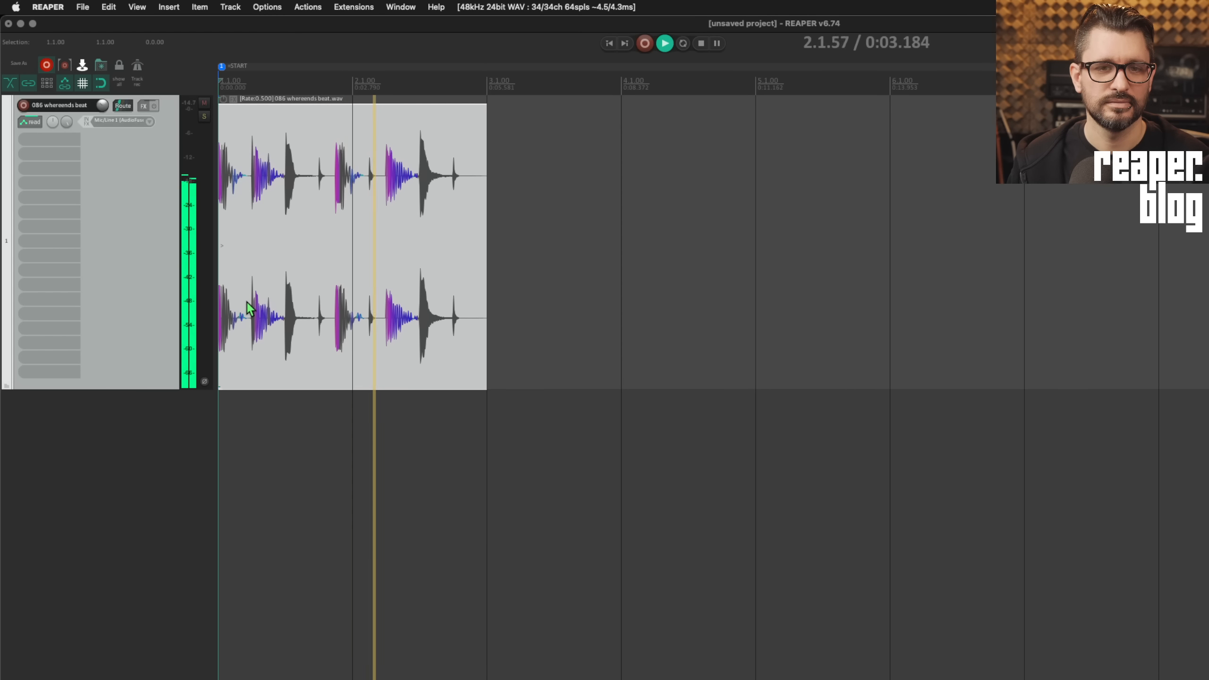
pyautogui.press('space')
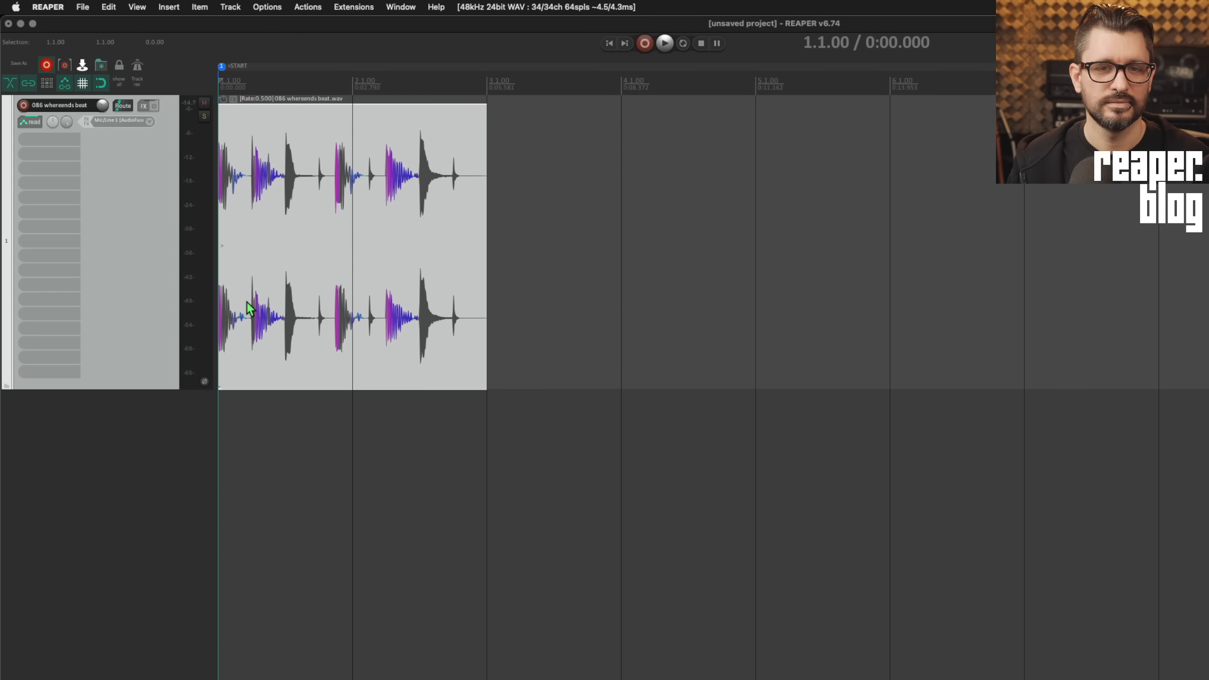
# Step: Add the 124bpm DH Pad.rx2 sample to the track at measure 4 and audition it at its original length
pyautogui.press('super+comma')
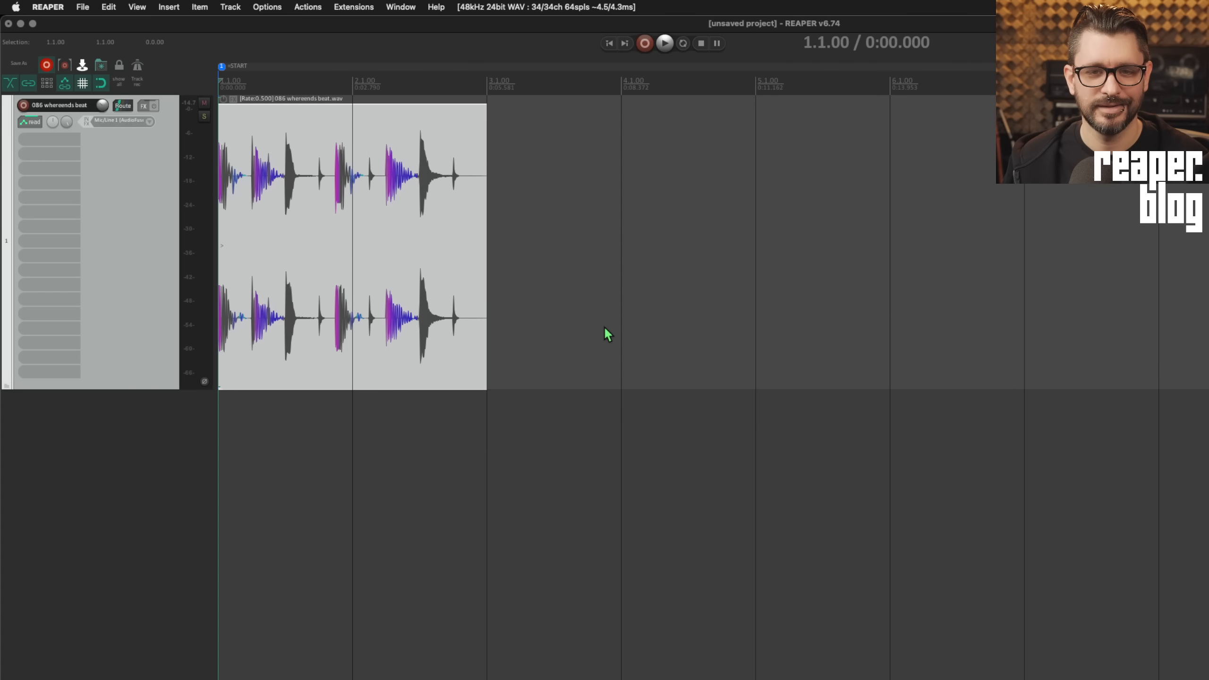
pyautogui.moveTo(603, 325); pyautogui.dragTo(629, 313)
pyautogui.hscroll(5, 629, 313)
pyautogui.press('space')
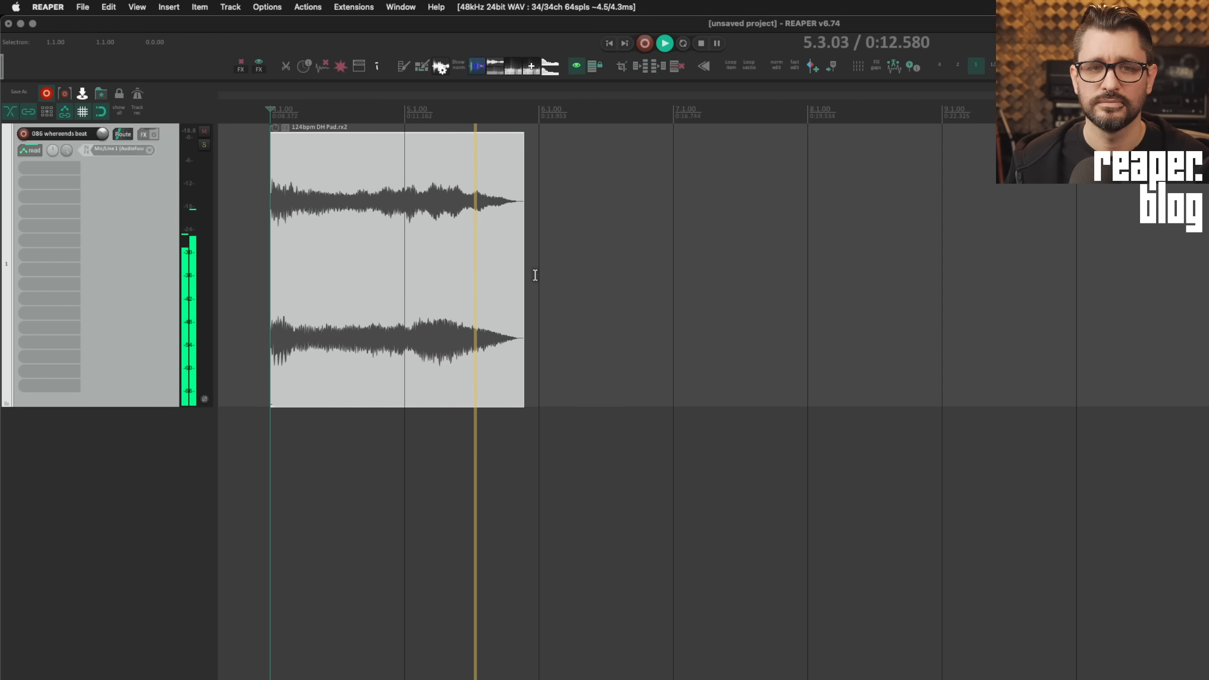
pyautogui.press('space')
# Step: Time-stretch the pad item so that it ends at measure 8, and play the stretched result
pyautogui.moveTo(522, 268); pyautogui.dragTo(818, 282)
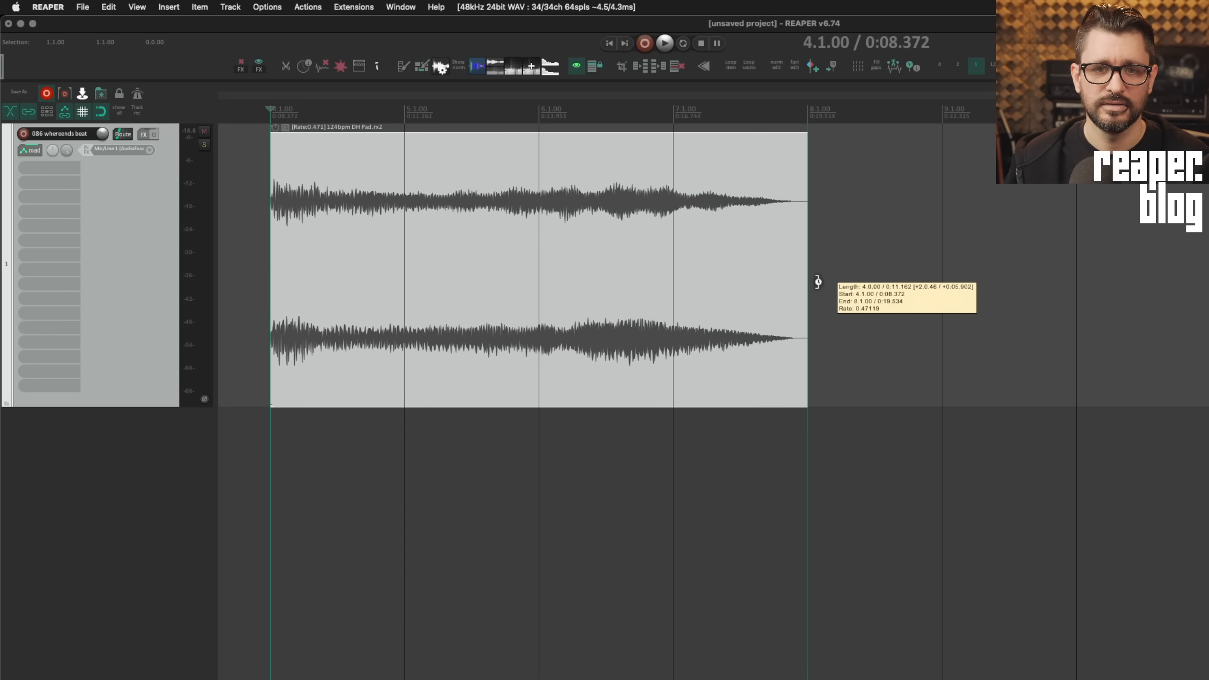
pyautogui.hscroll(2, 778, 292)
pyautogui.hscroll(-2, 778, 291)
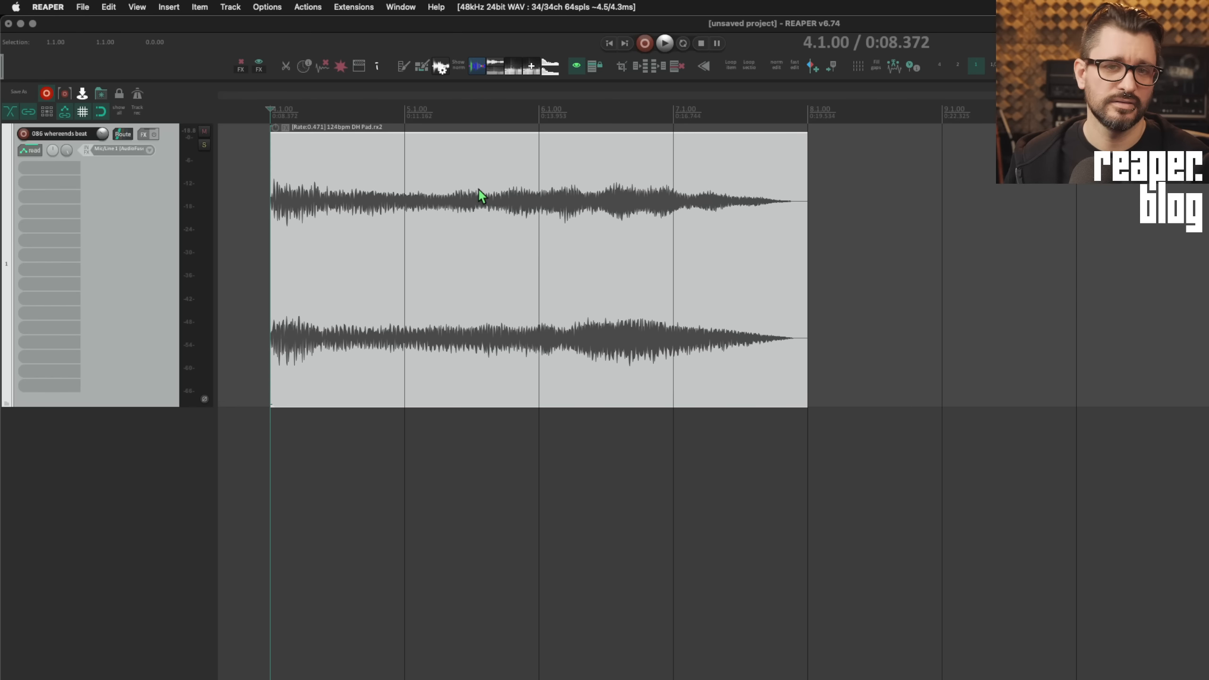
pyautogui.press('space')
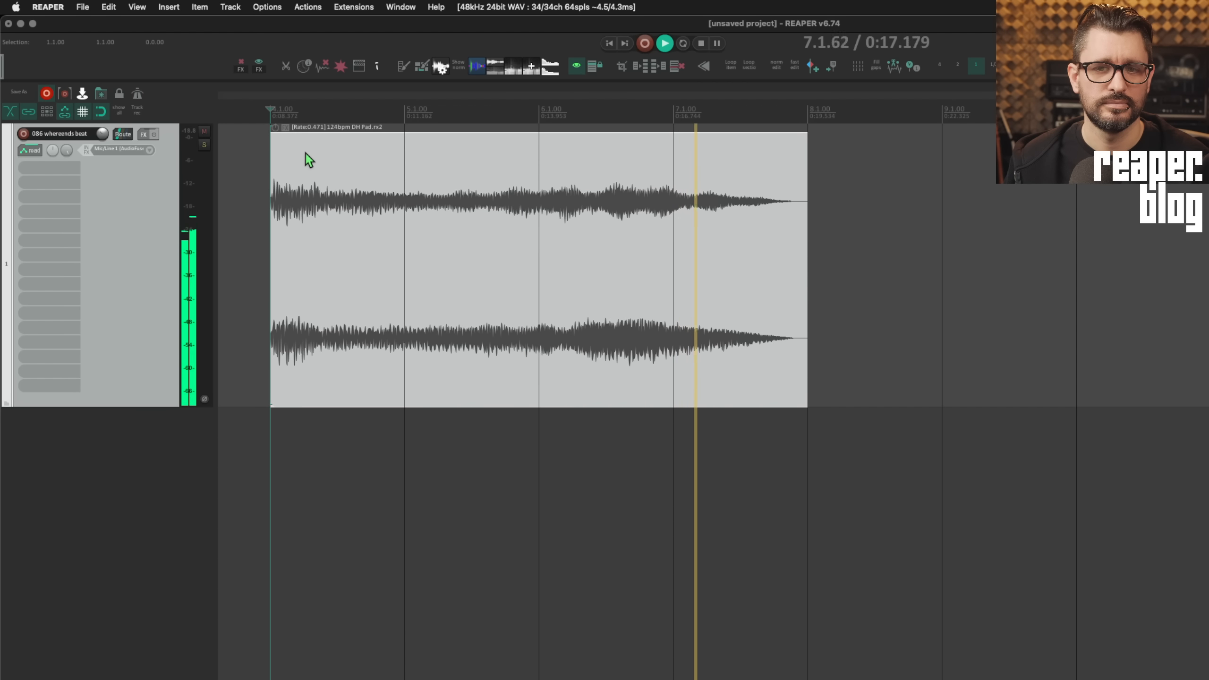
pyautogui.press('space')
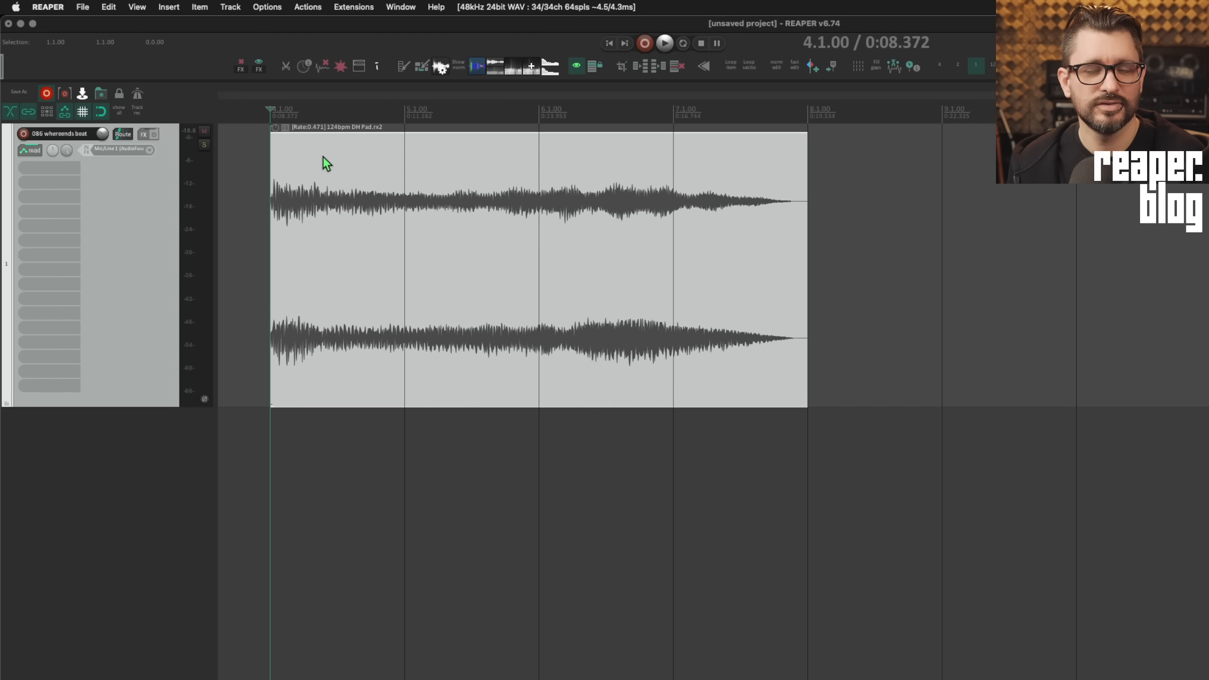
# Step: Set the pitch shifter to a tempo-synchronized 1/128 note fade in the project settings, and play the stretched pad
pyautogui.hotkey('alt', 'Return')
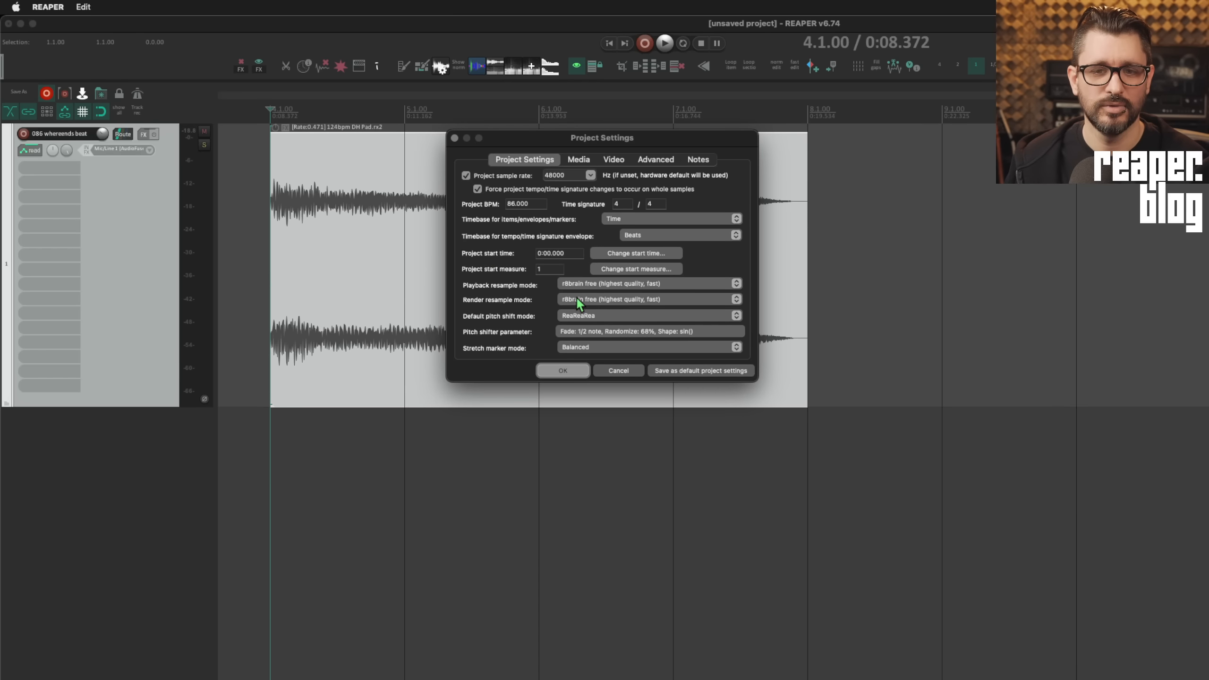
pyautogui.moveTo(636, 138); pyautogui.dragTo(580, 281)
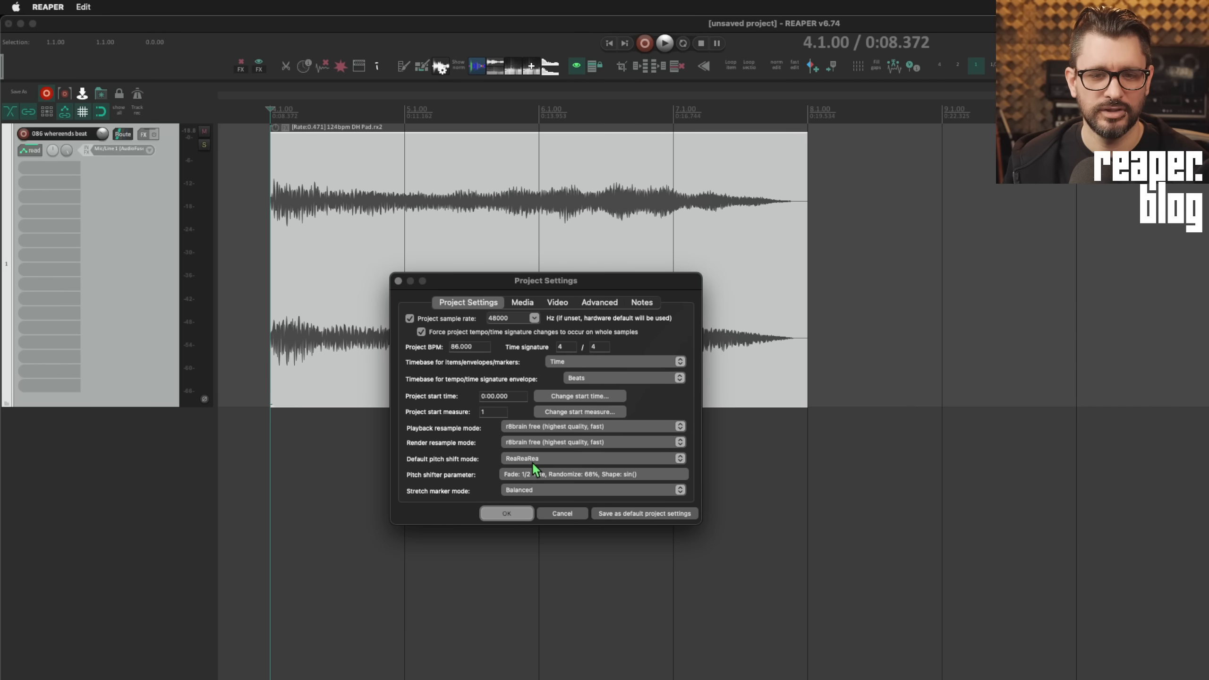
pyautogui.click(550, 474)
pyautogui.moveTo(582, 521)
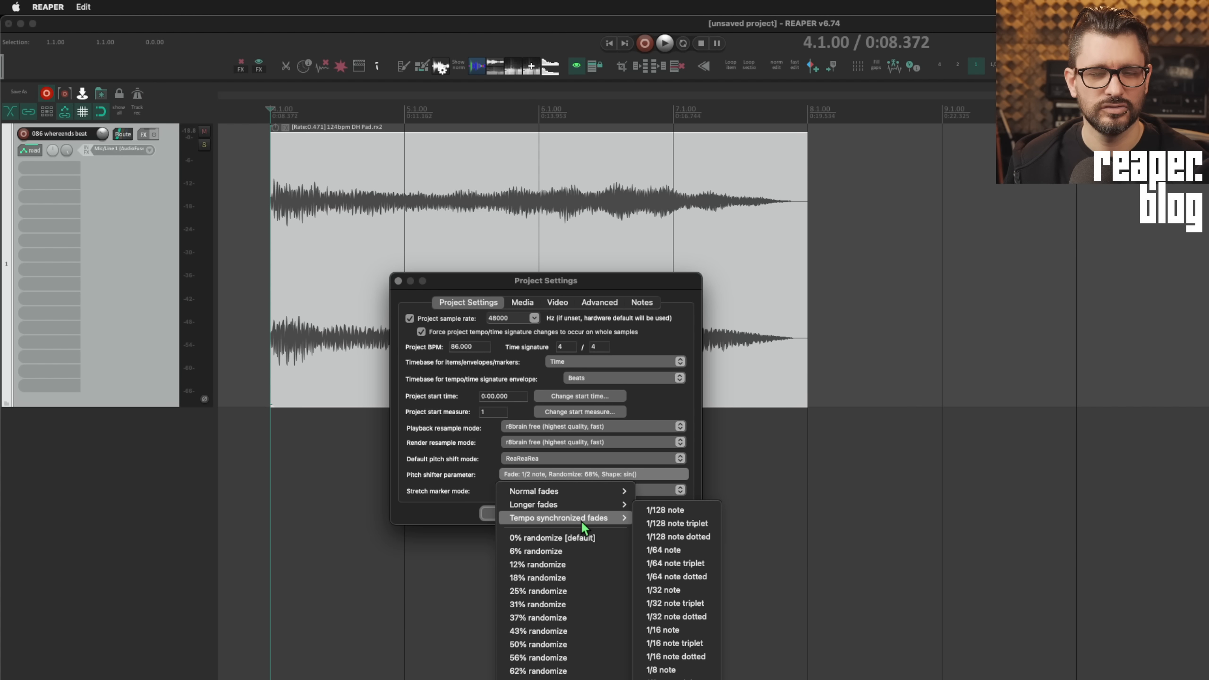
pyautogui.click(665, 510)
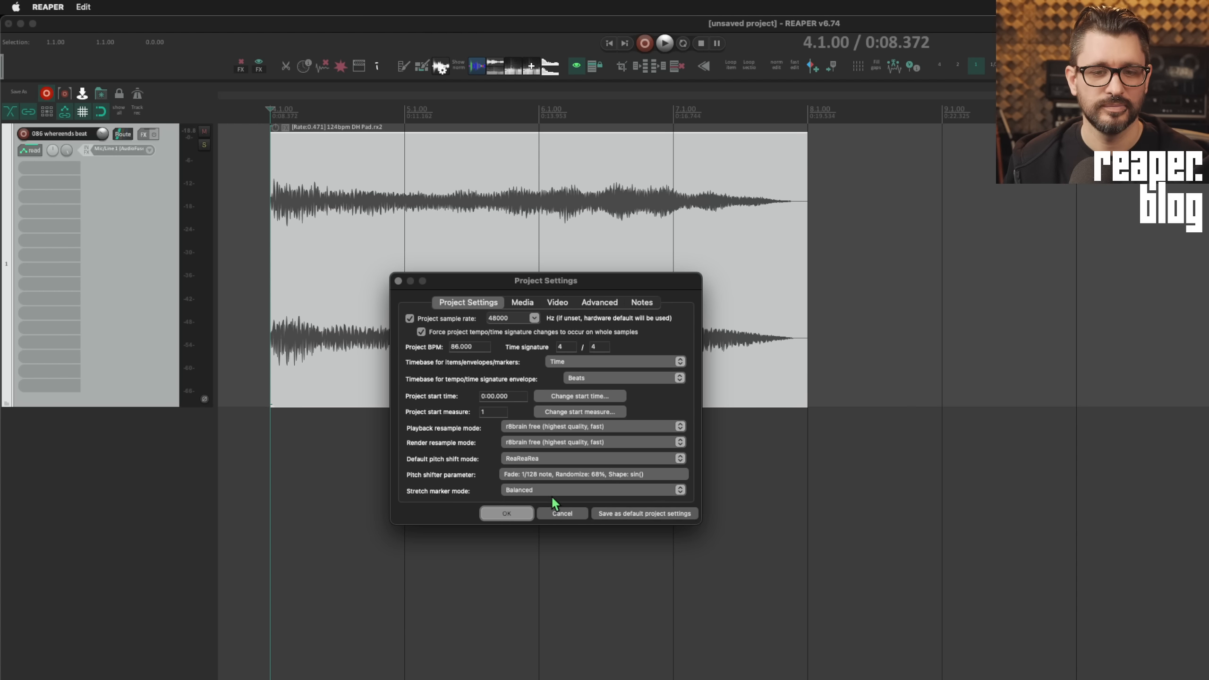
pyautogui.click(505, 513)
pyautogui.press('space')
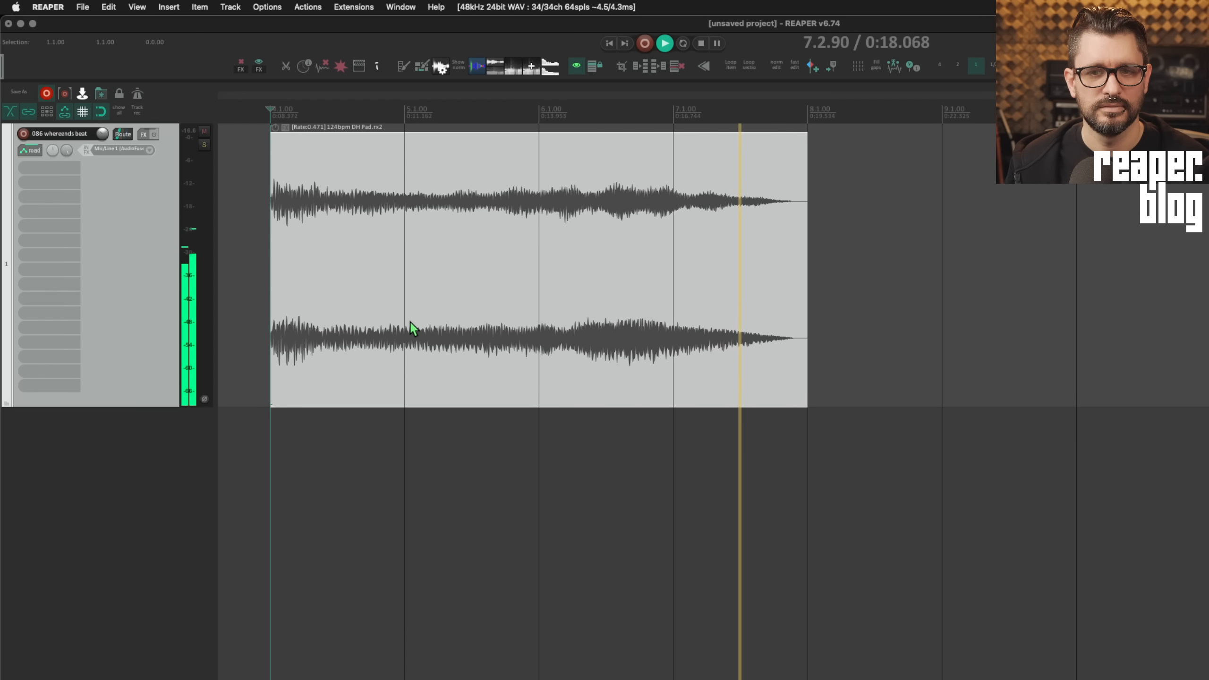
pyautogui.press('space')
# Step: Set the pitch shifter to a 520ms fade from the longer fades, accept the project settings, and play the pad
pyautogui.hotkey('alt', 'Return')
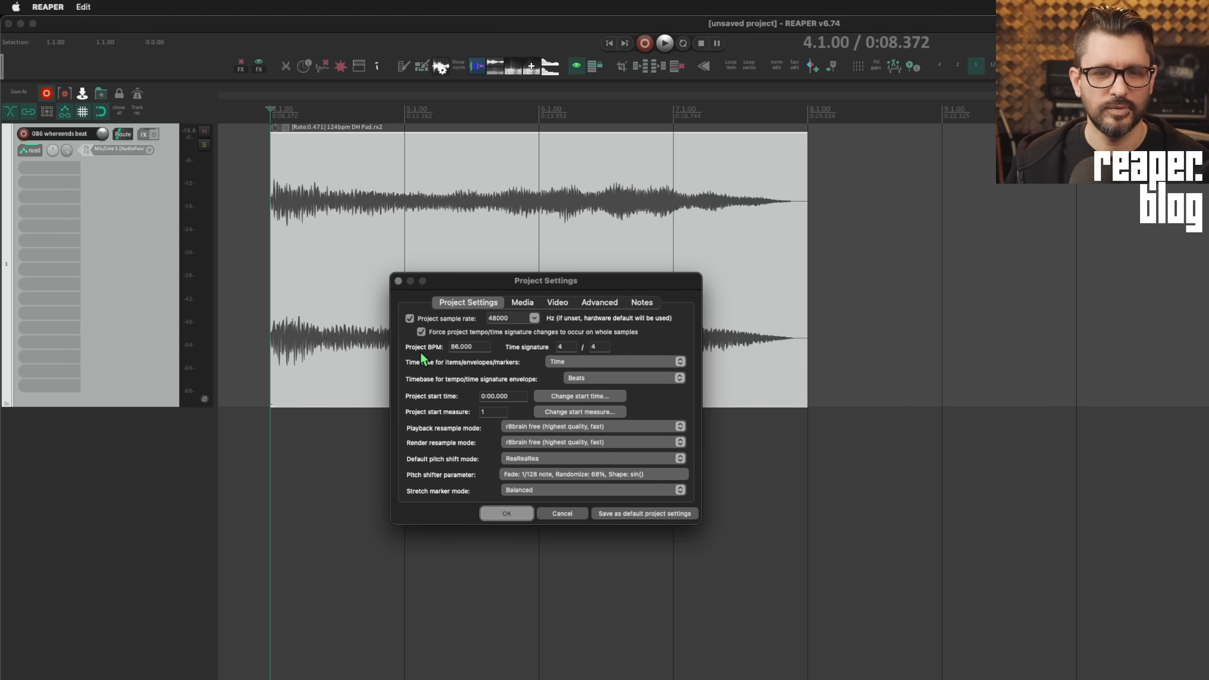
pyautogui.click(548, 475)
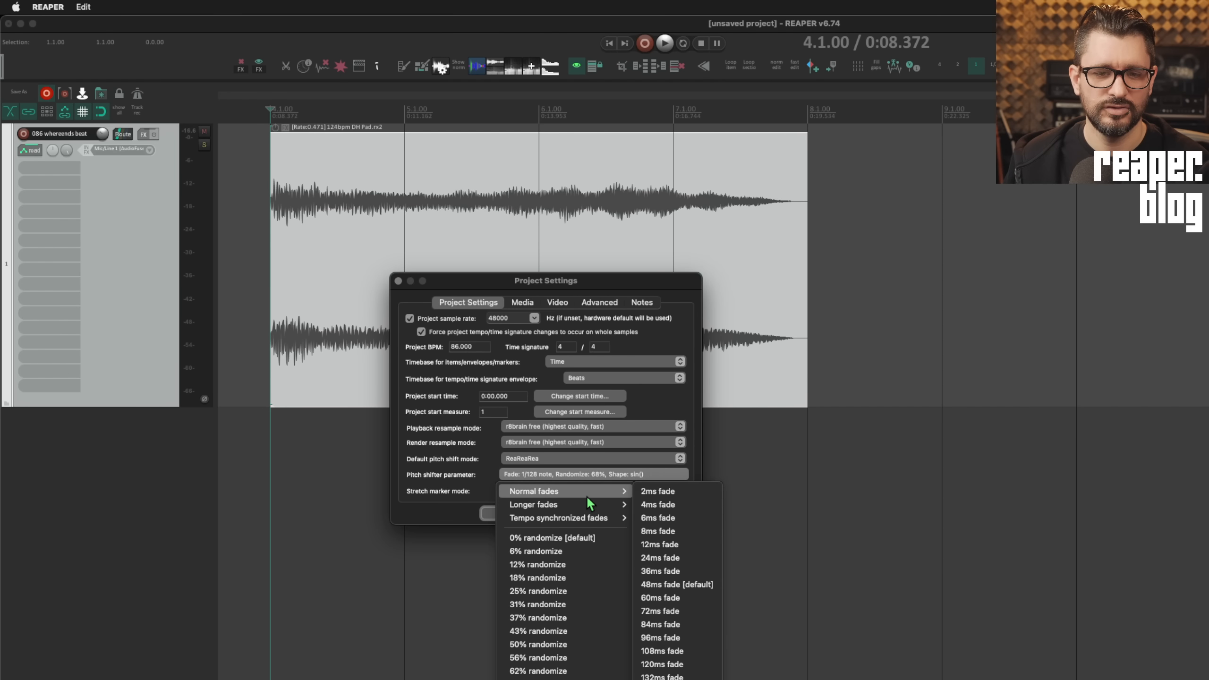
pyautogui.moveTo(585, 507)
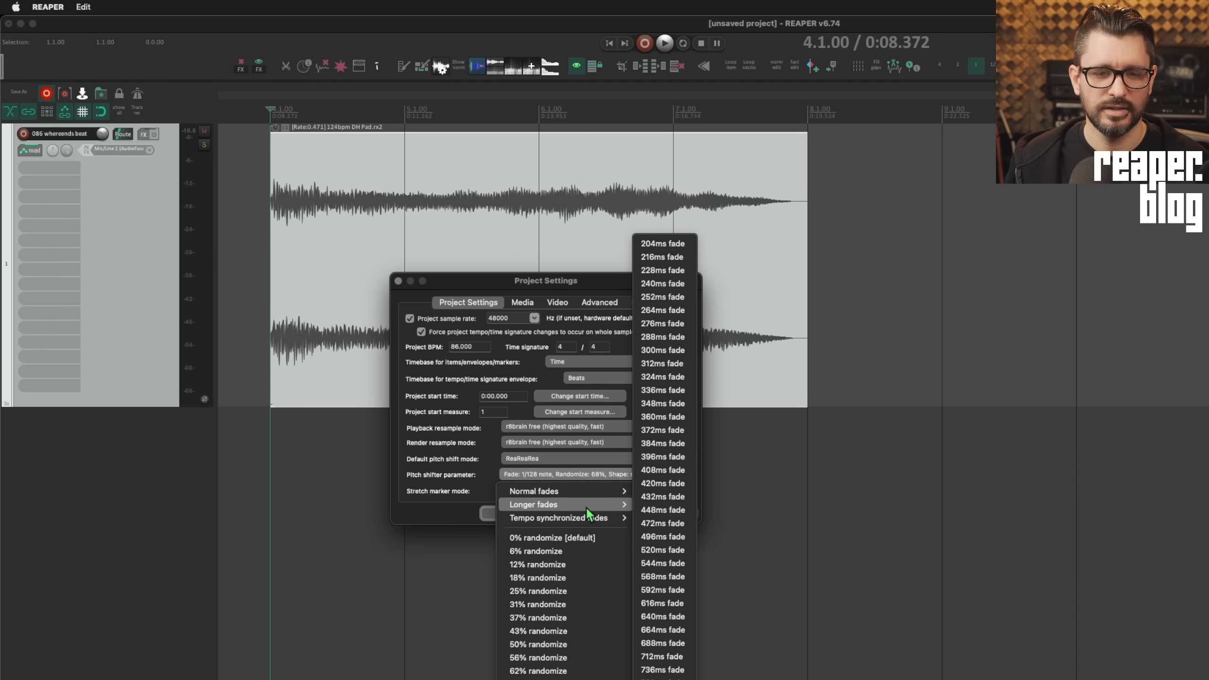
pyautogui.click(663, 550)
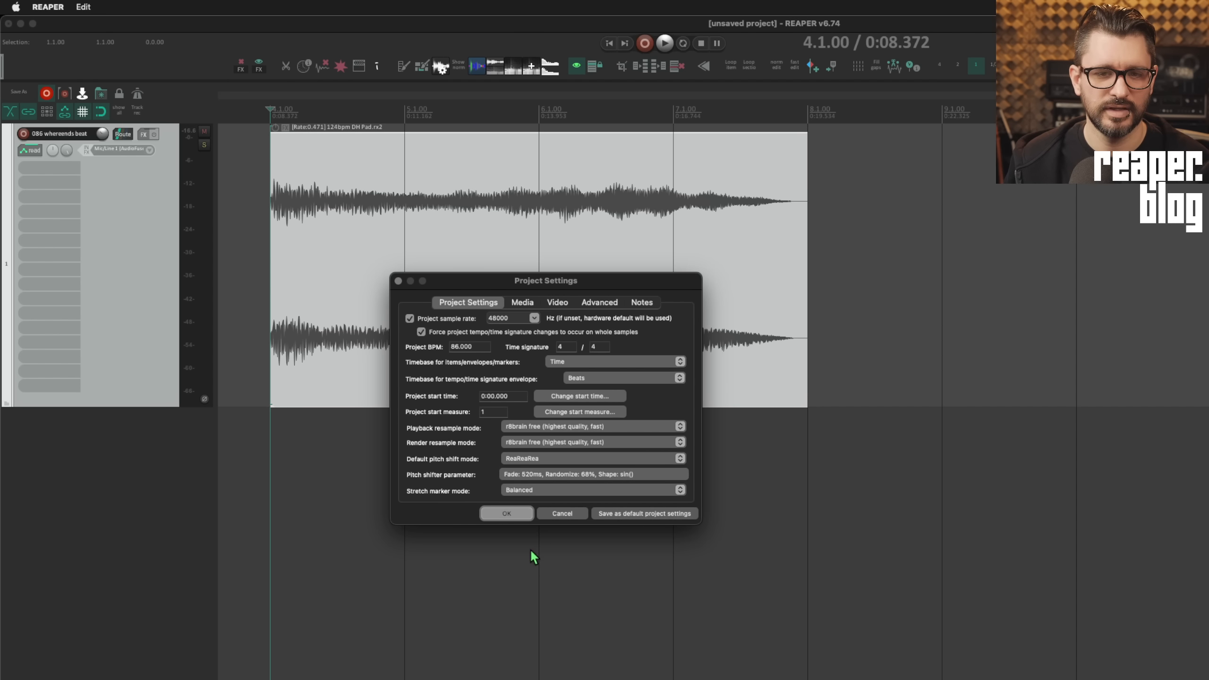
pyautogui.click(506, 513)
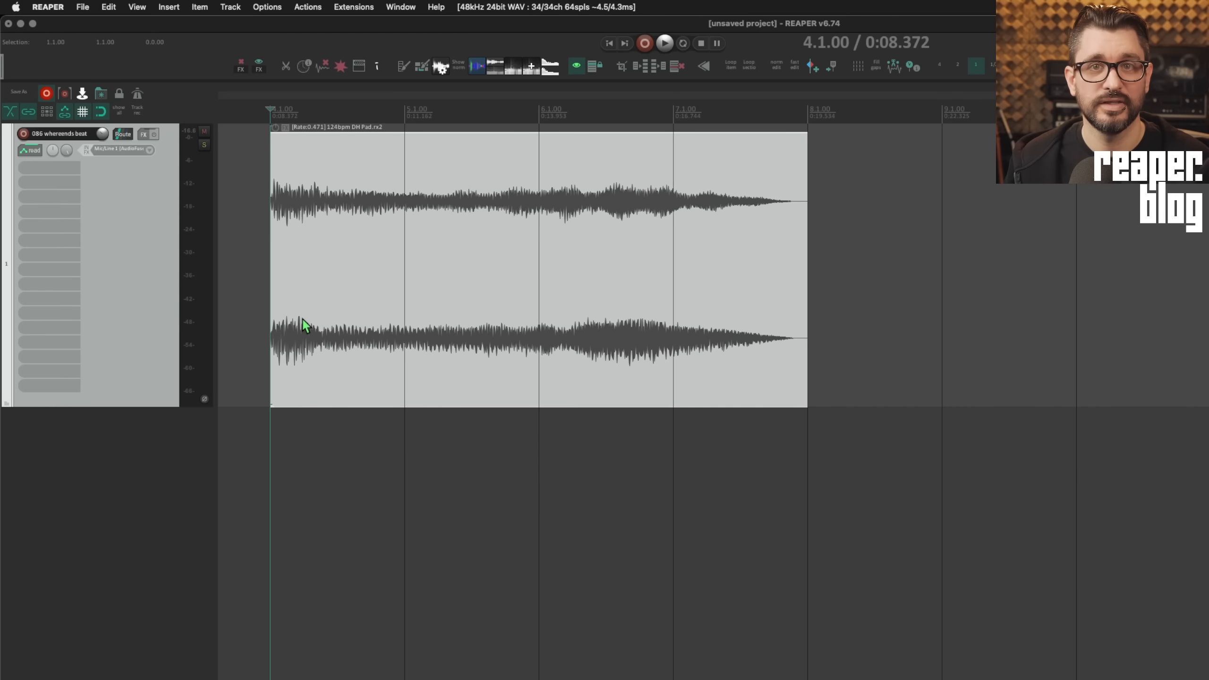
pyautogui.press('space')
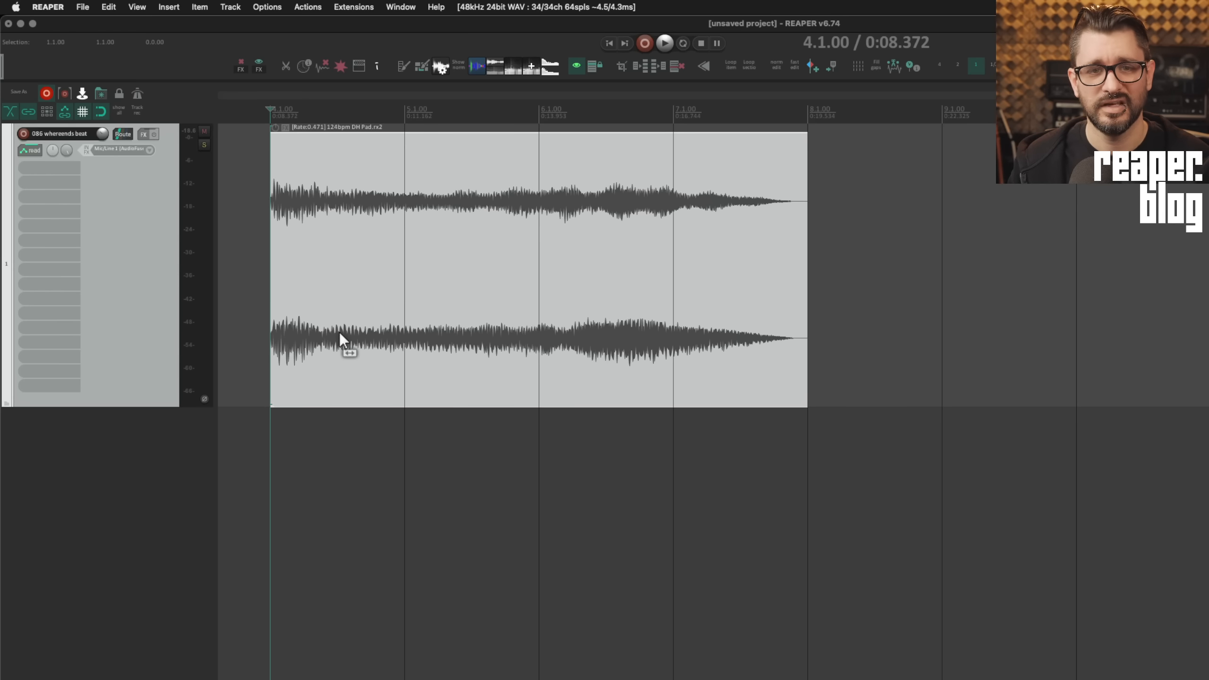
# Step: Switch the project's default pitch shift mode to élastique 3.3.3 Pro and play the stretched pad for comparison
pyautogui.hotkey('alt', 'Return')
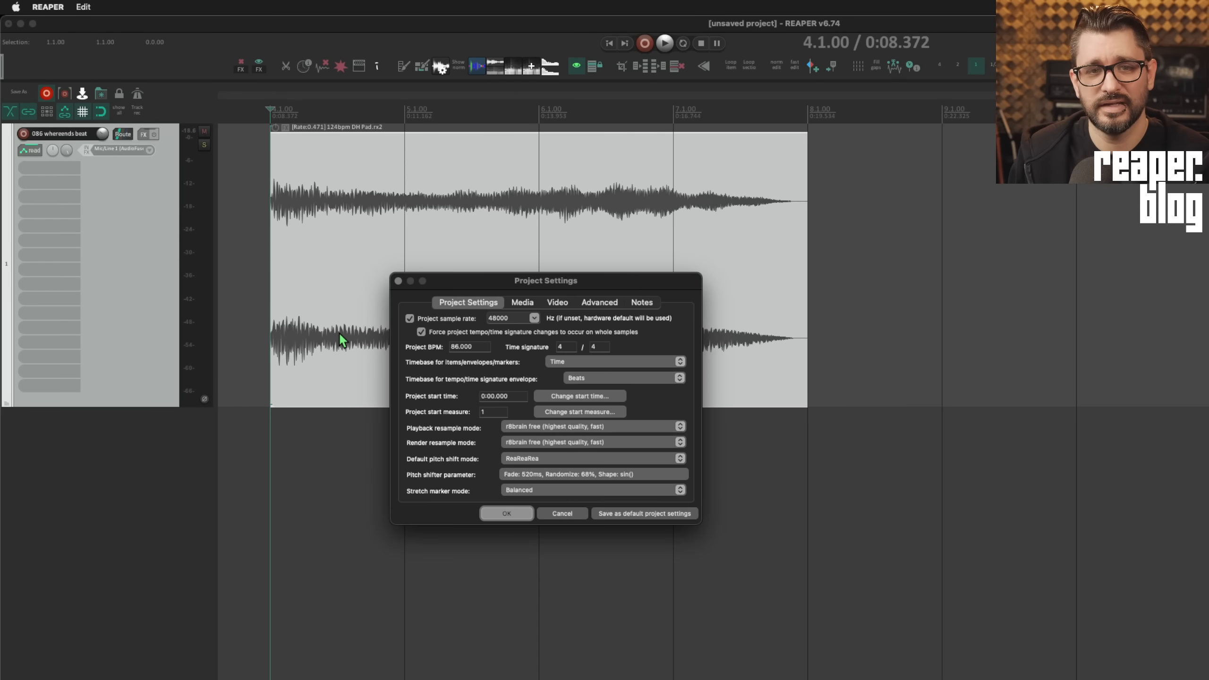
pyautogui.click(530, 459)
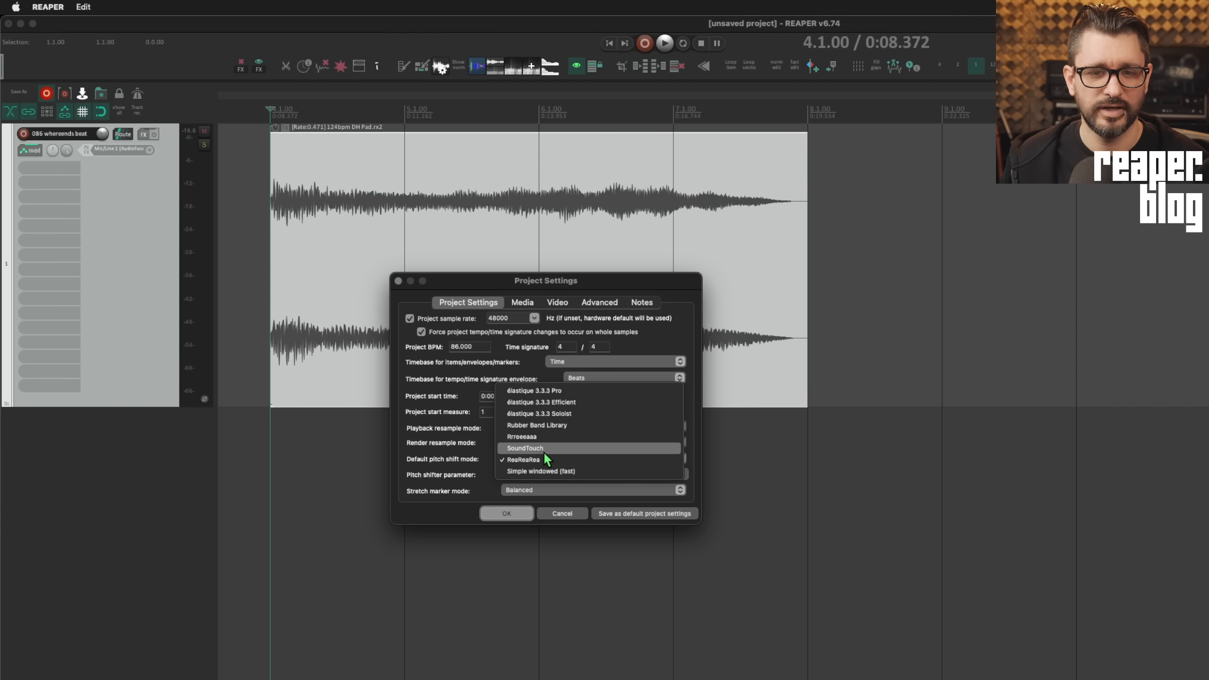
pyautogui.click(605, 392)
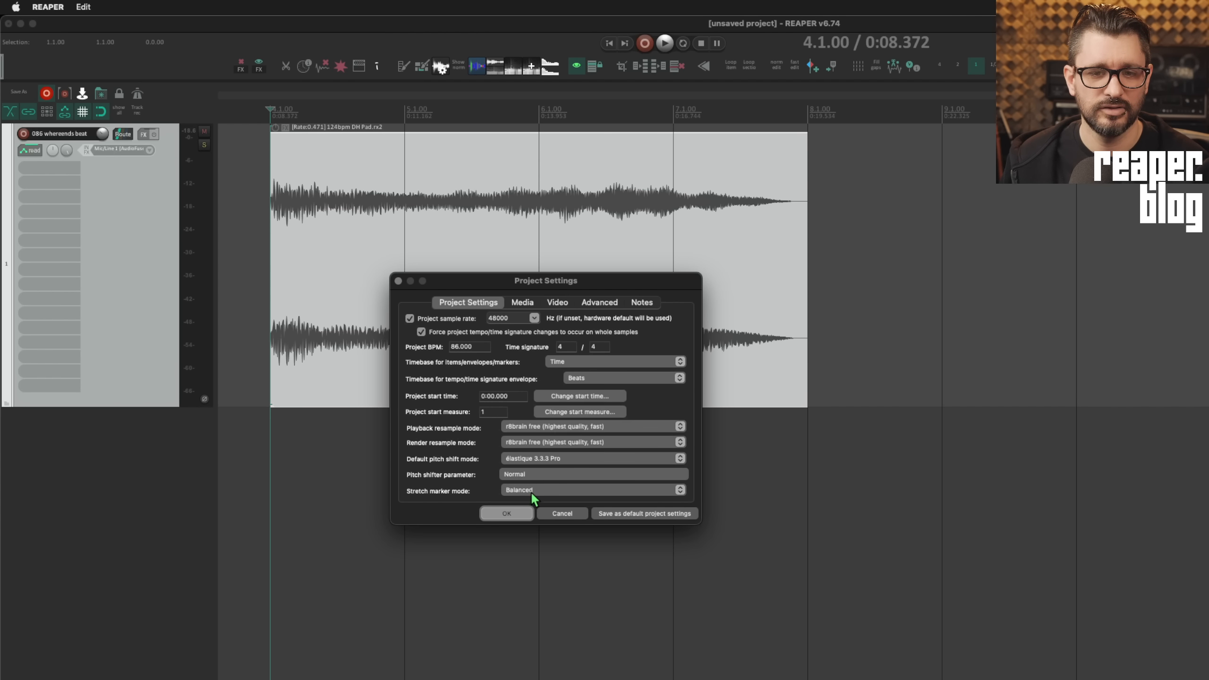
pyautogui.click(506, 513)
pyautogui.press('space')
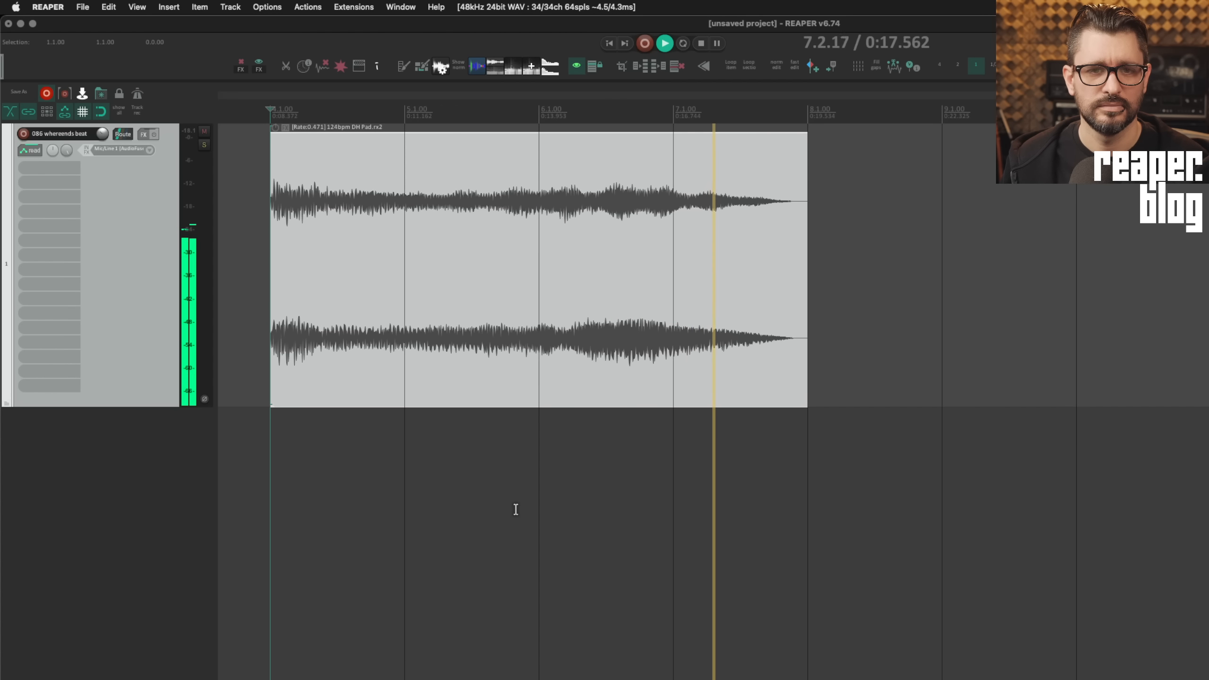
pyautogui.press('space')
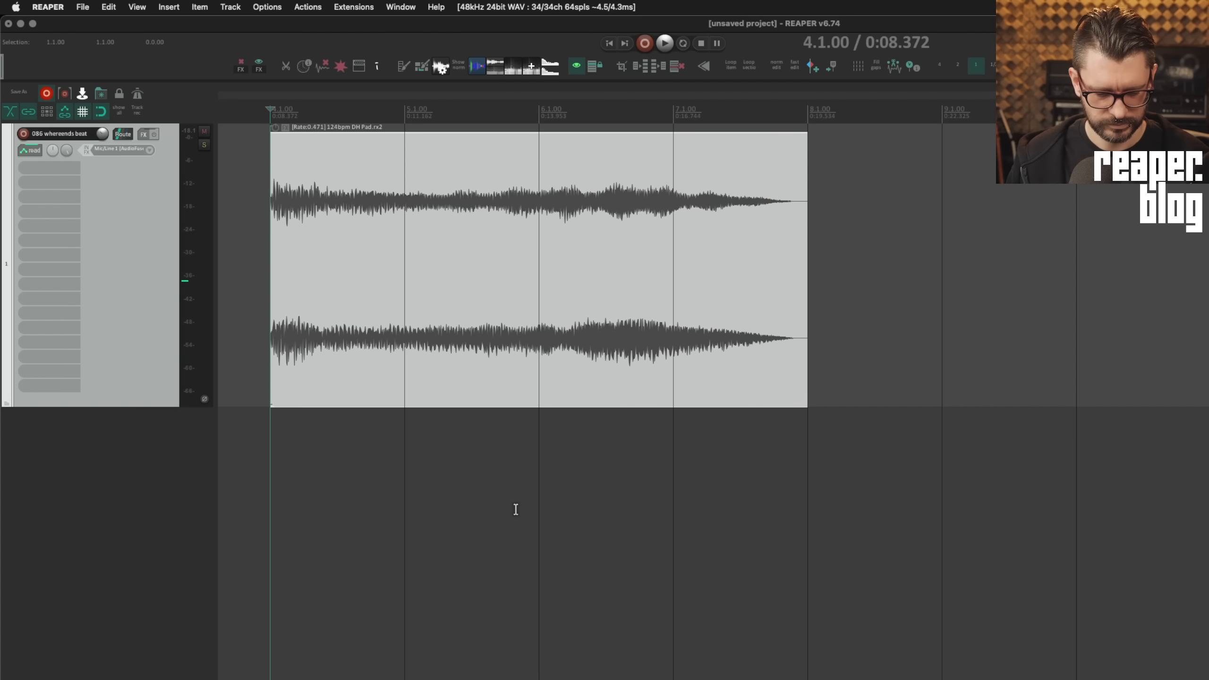
# Step: Switch the project's default pitch shift mode to Rubber Band Library and play the stretched pad for comparison
pyautogui.hotkey('alt', 'Return')
pyautogui.click(544, 460)
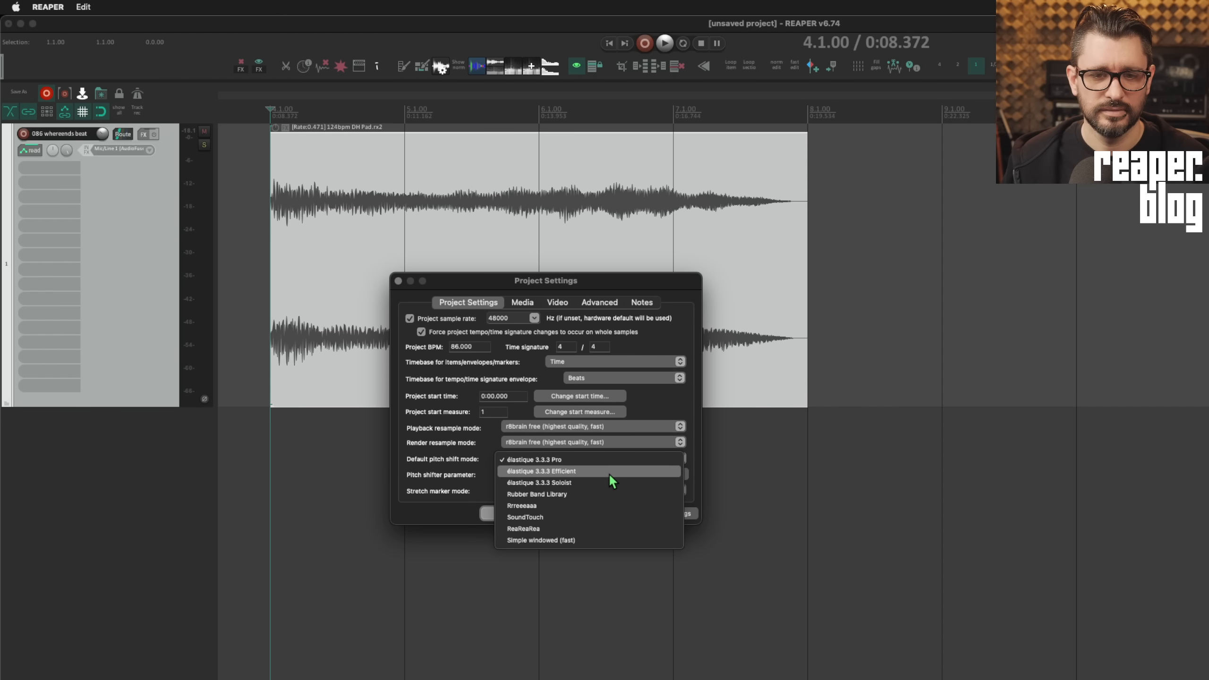
pyautogui.click(526, 495)
pyautogui.click(512, 514)
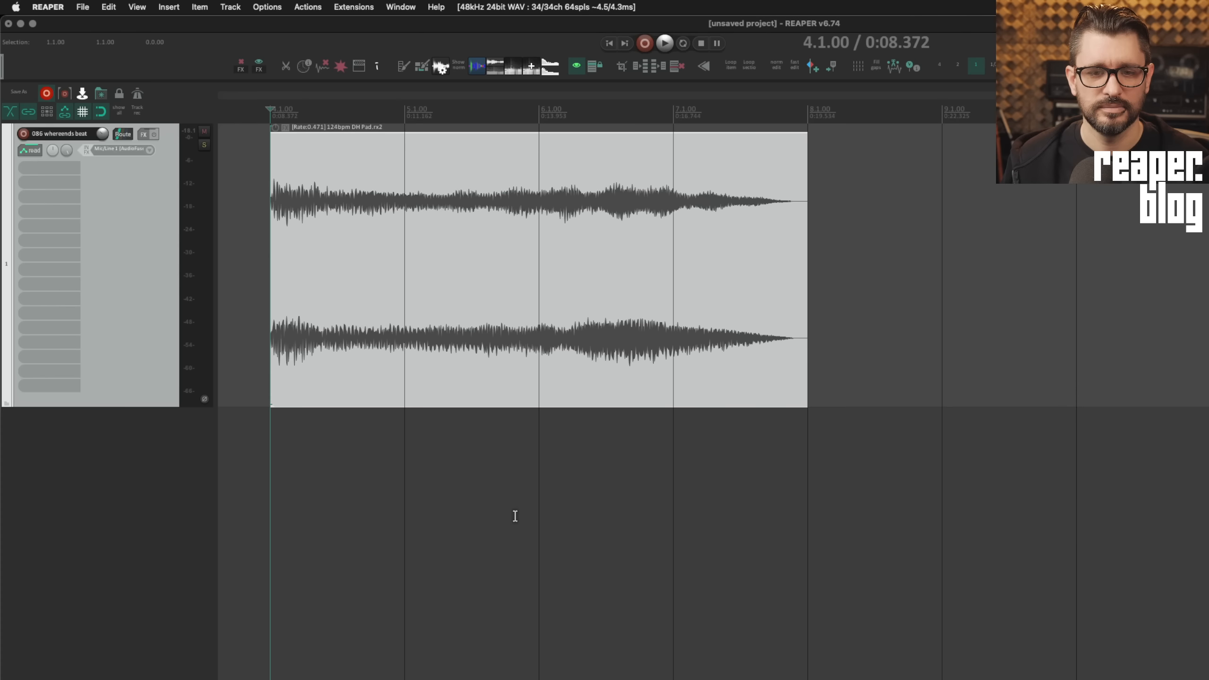
pyautogui.press('space')
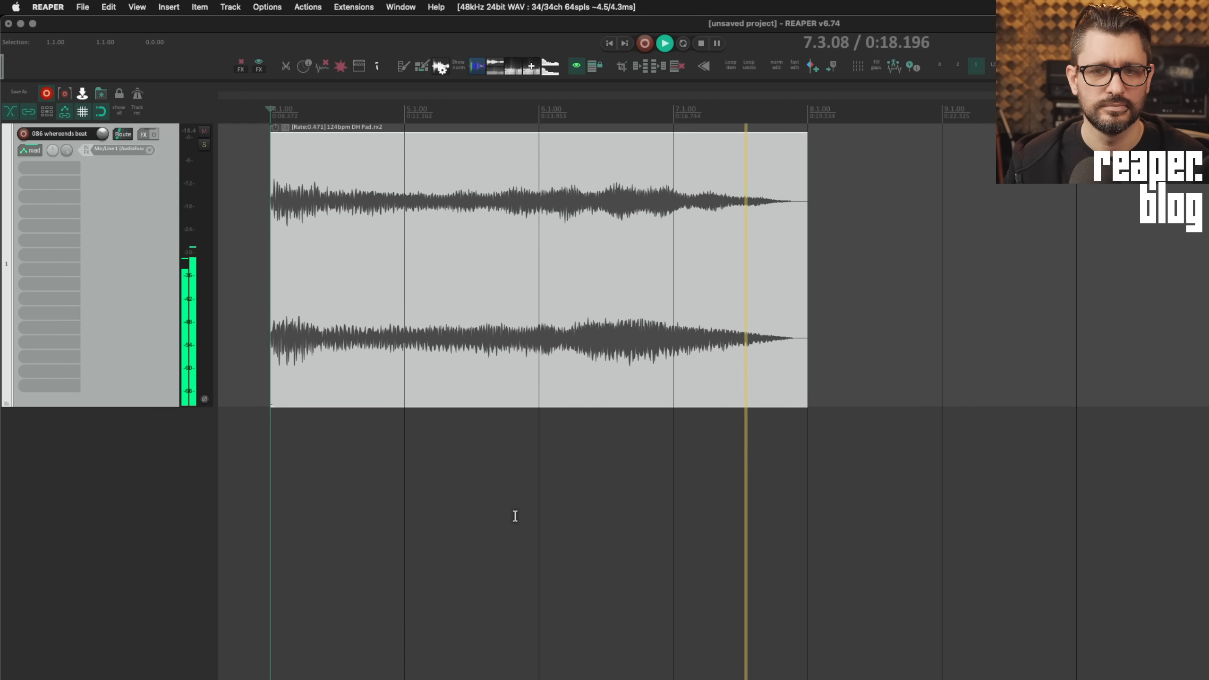
# Step: Switch the project's default pitch shift mode to Rrreeeaaa and play the stretched pad for comparison
pyautogui.press('space')
pyautogui.hotkey('alt', 'Return')
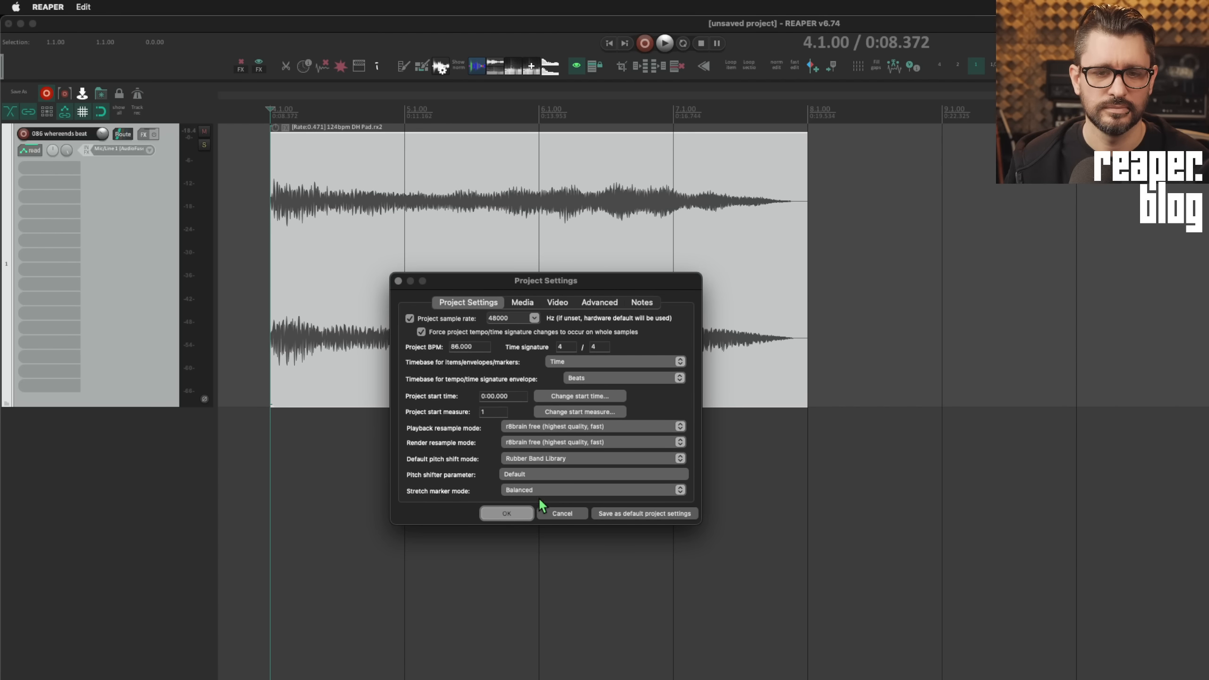
pyautogui.click(550, 458)
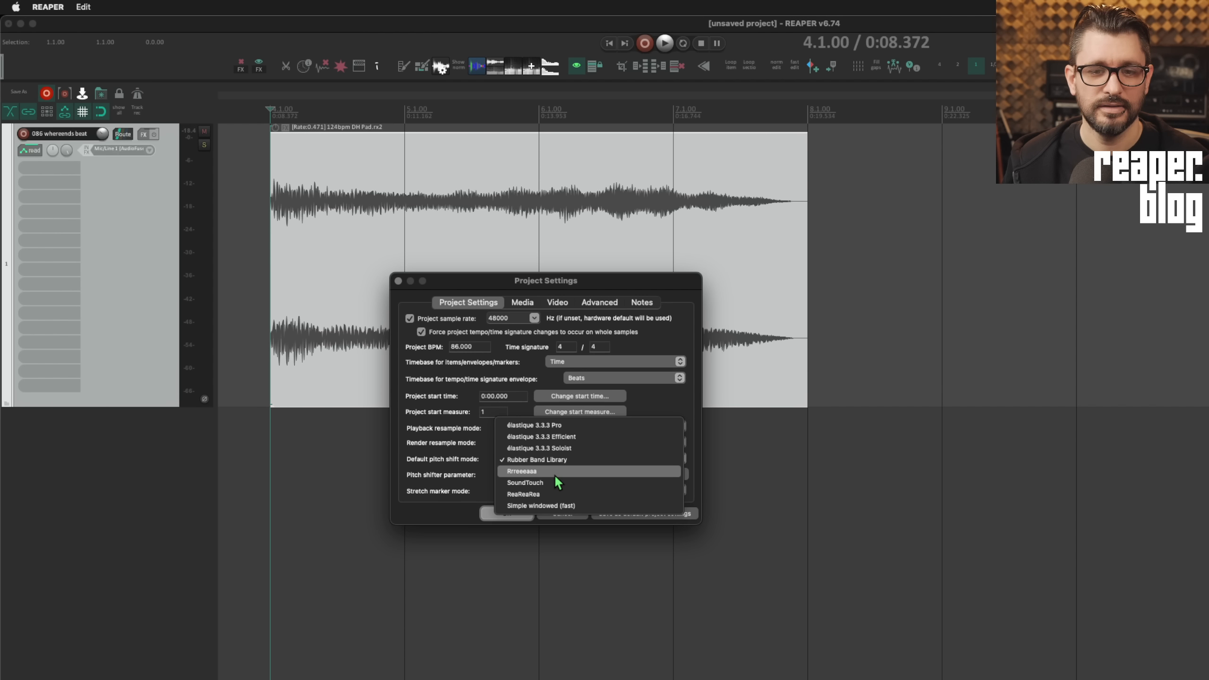
pyautogui.click(553, 474)
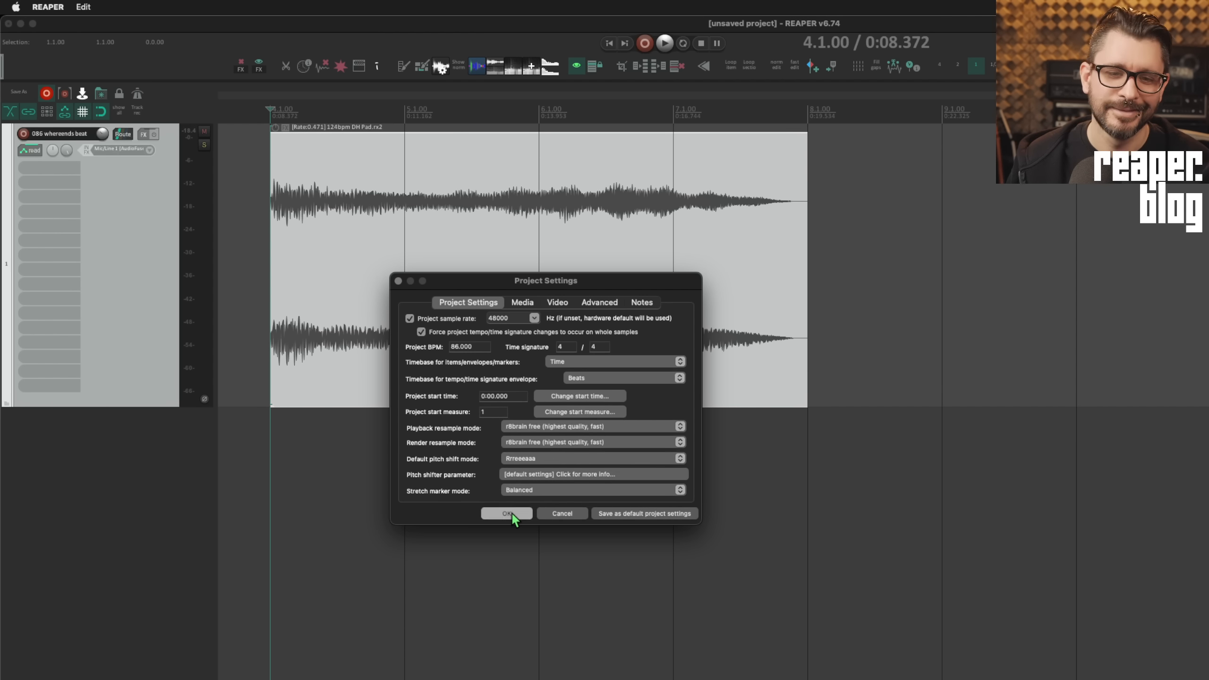
pyautogui.click(510, 512)
pyautogui.press('space')
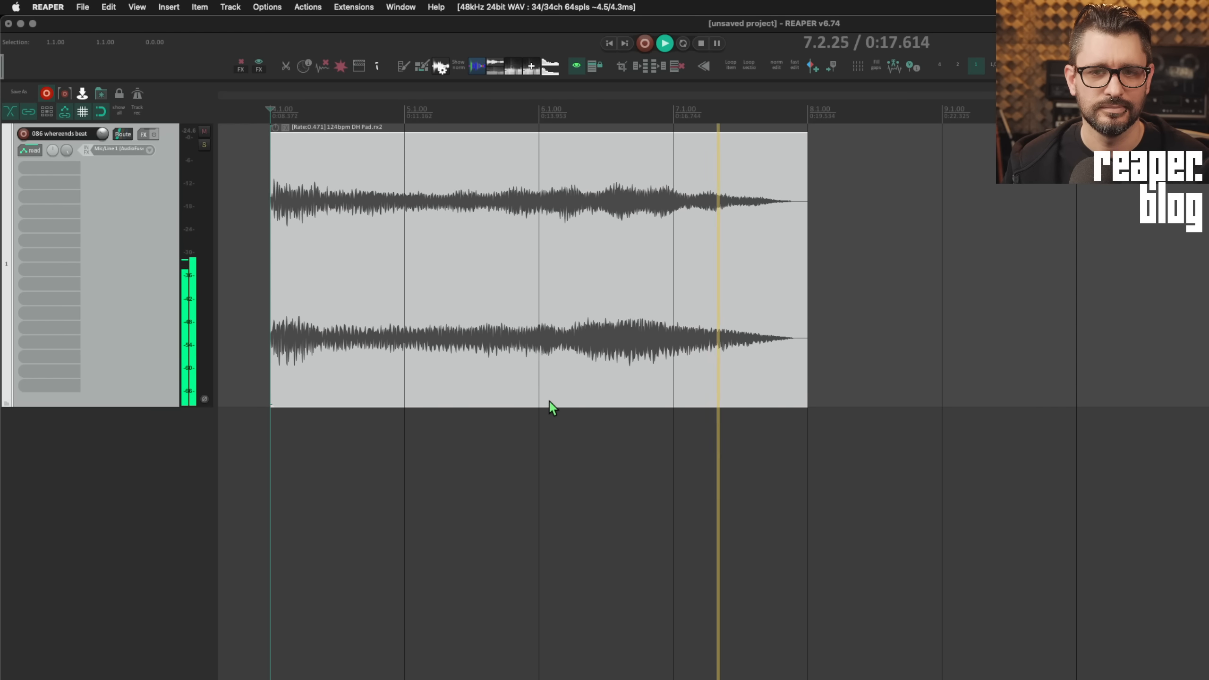
# Step: Switch the project's default pitch shift mode to SoundTouch and play the stretched pad for comparison
pyautogui.press('space')
pyautogui.hotkey('alt', 'Return')
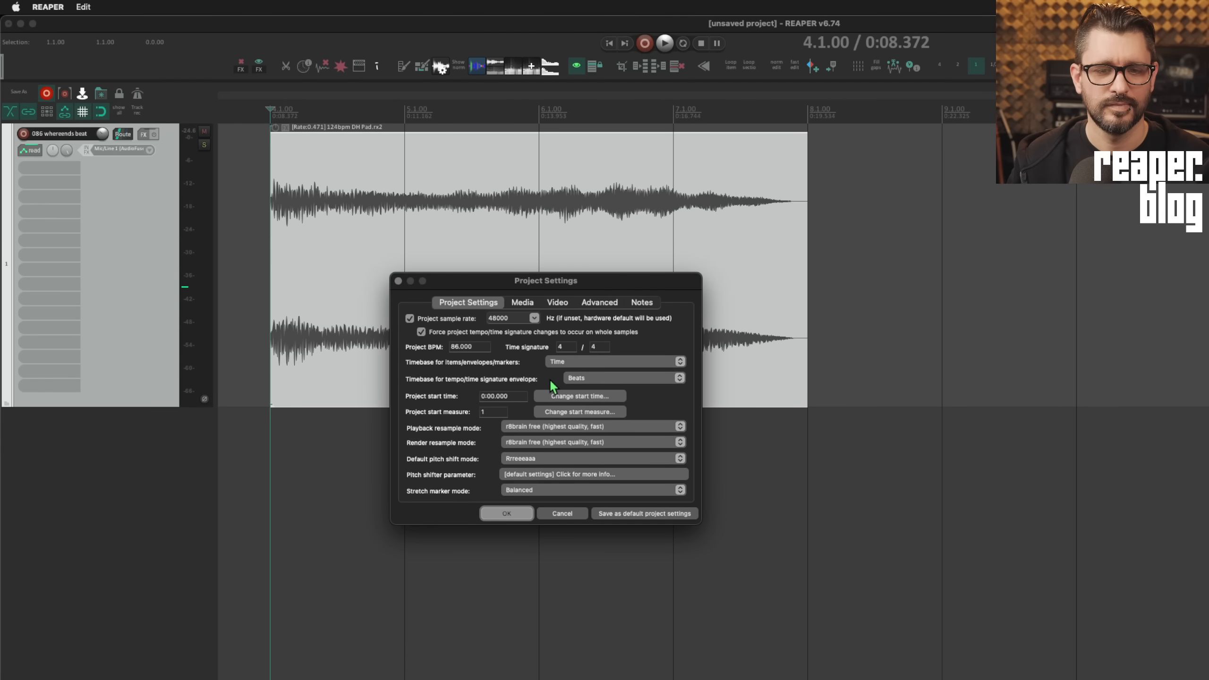
pyautogui.click(543, 462)
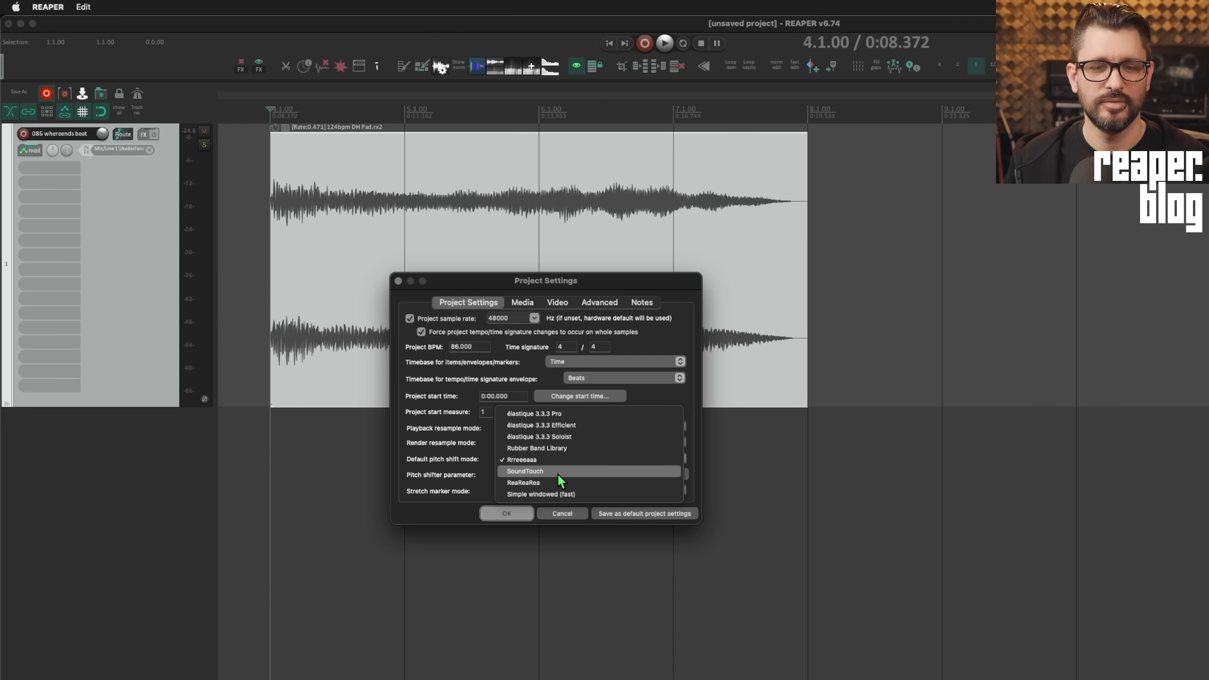
pyautogui.click(557, 473)
pyautogui.click(504, 512)
pyautogui.press('space')
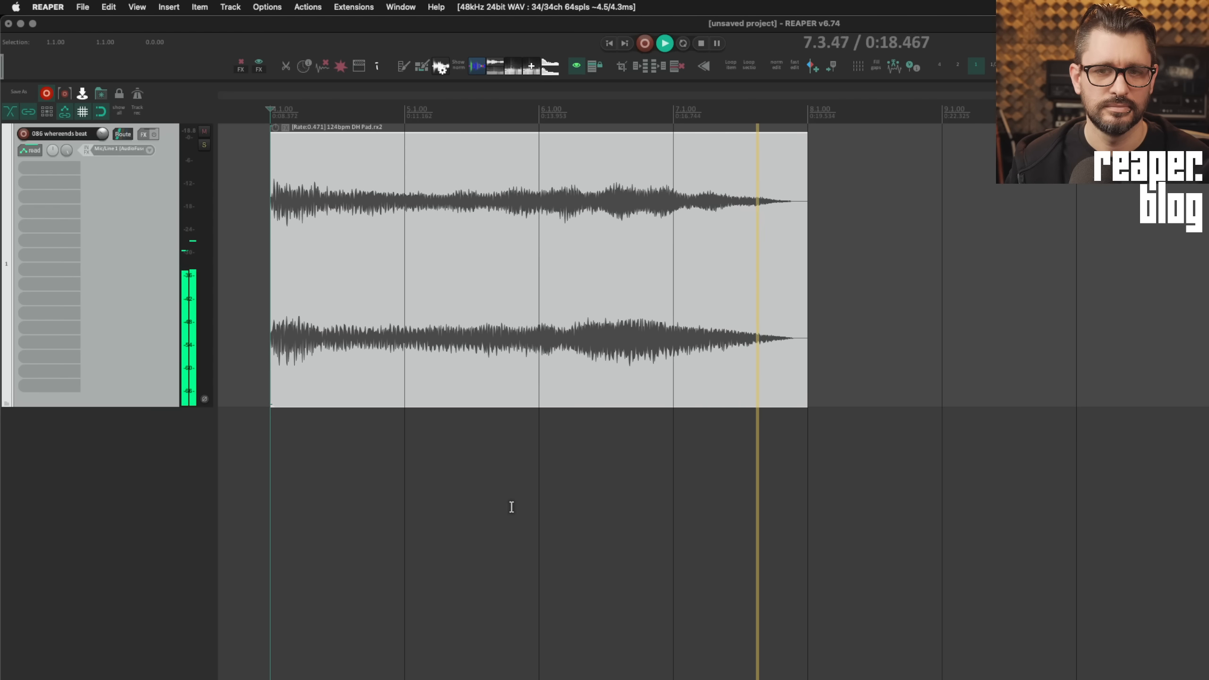
# Step: Switch the project's default pitch shift mode to Simple windowed (fast) and play the stretched pad for comparison
pyautogui.press('space')
pyautogui.hotkey('alt', 'Return')
pyautogui.click(540, 459)
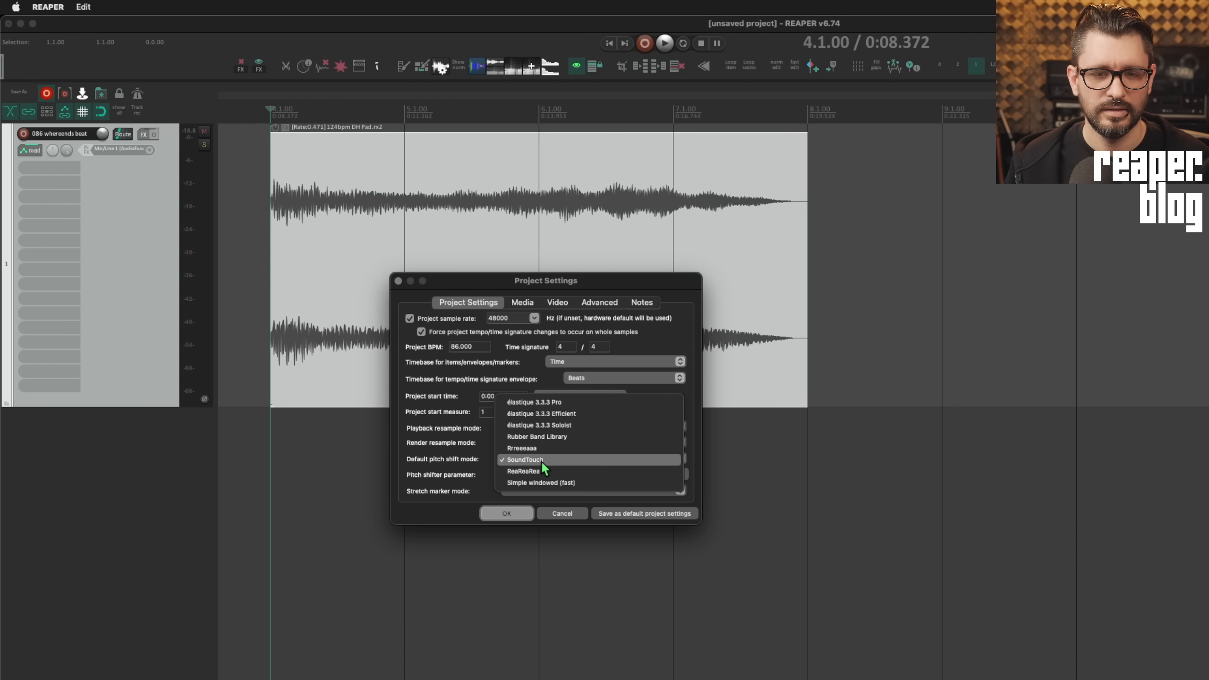
pyautogui.click(547, 484)
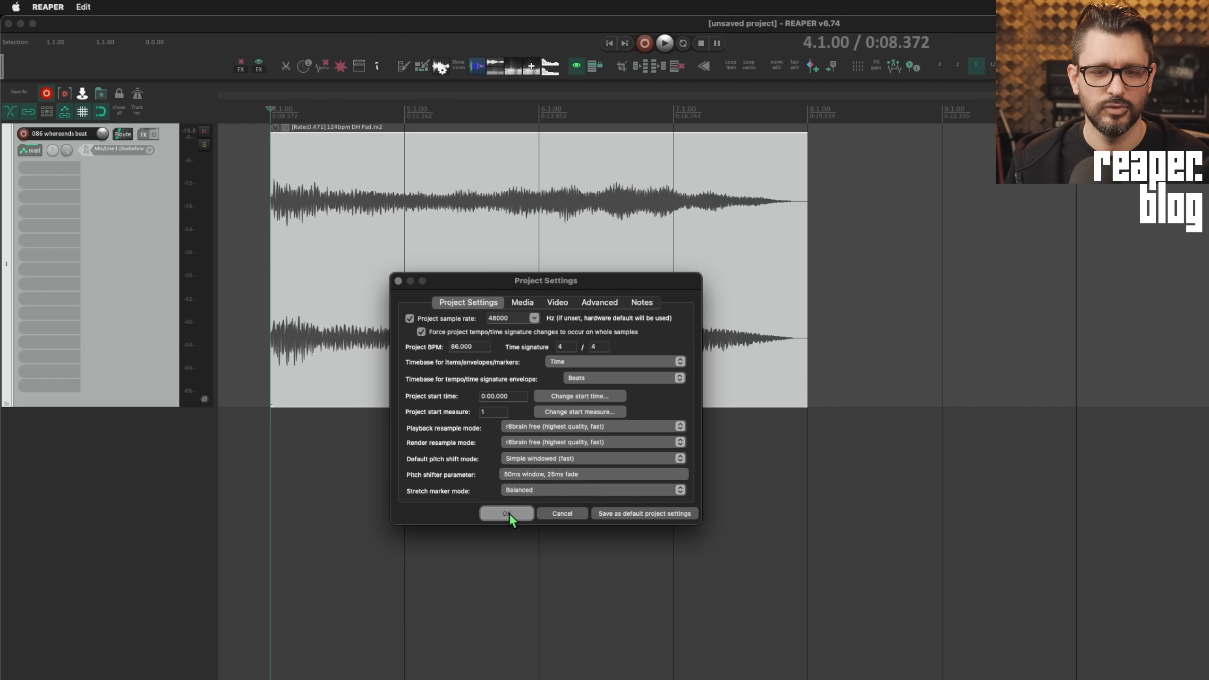
pyautogui.click(506, 513)
pyautogui.press('space')
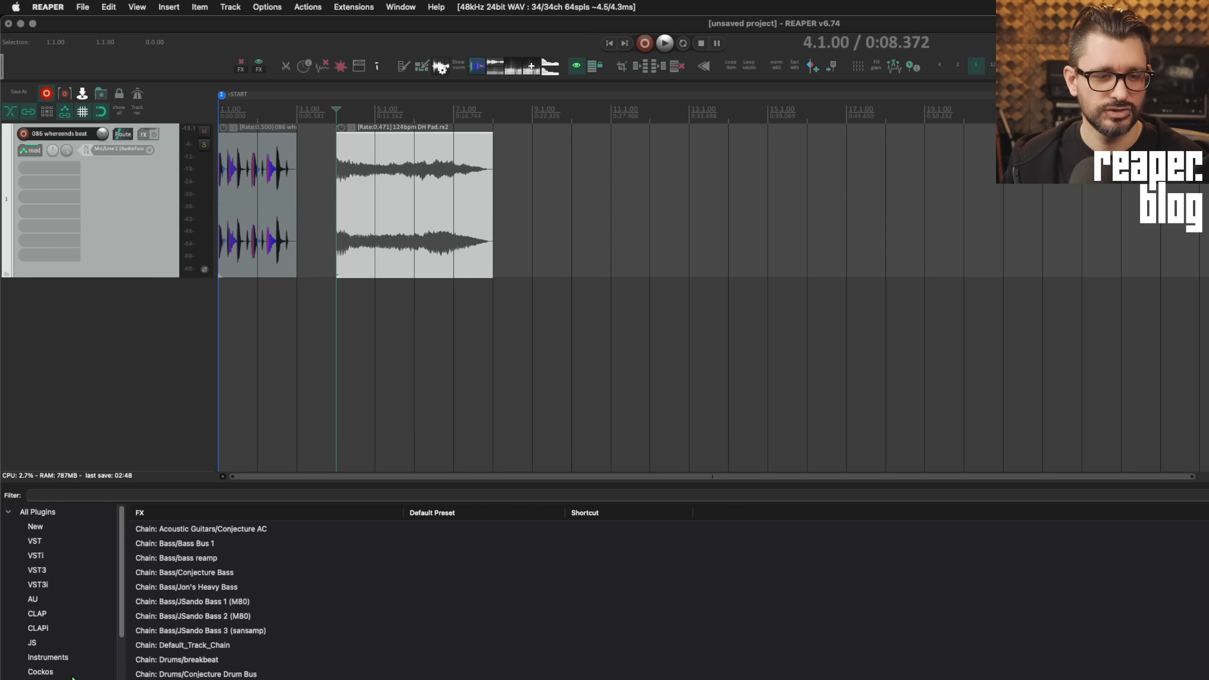
# Step: Find ReaPitch among the Cockos plugins and add it to the beat track
pyautogui.click(73, 675)
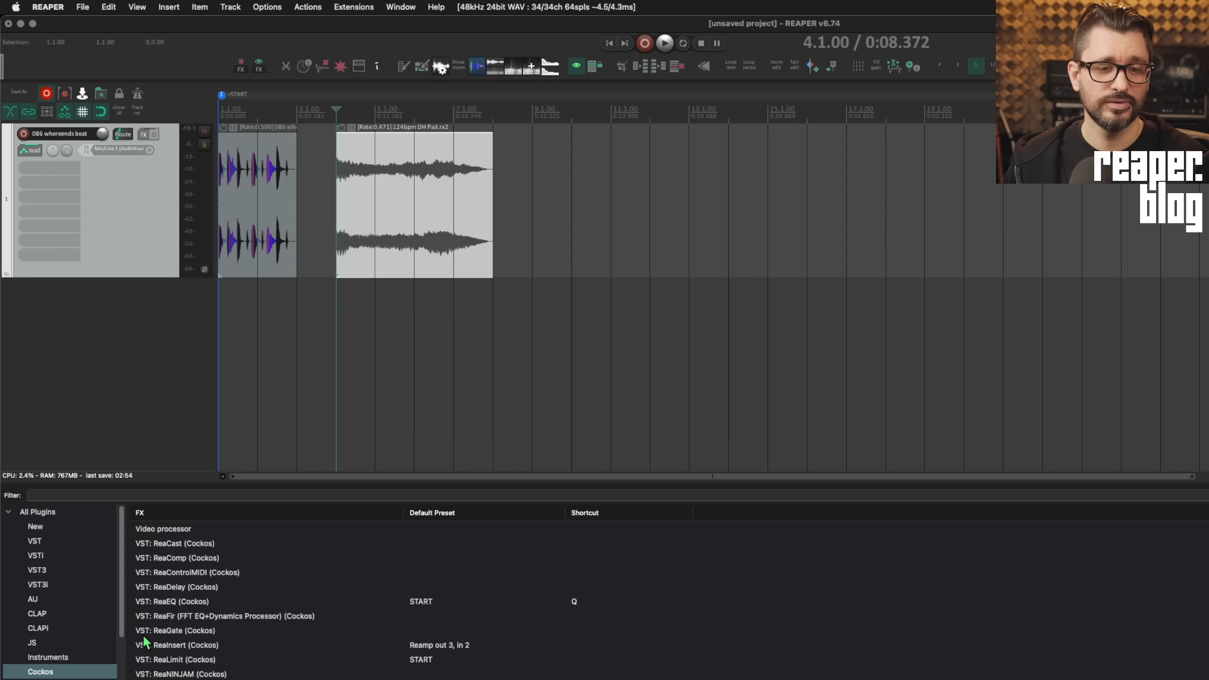
pyautogui.scroll(-1, 247, 647)
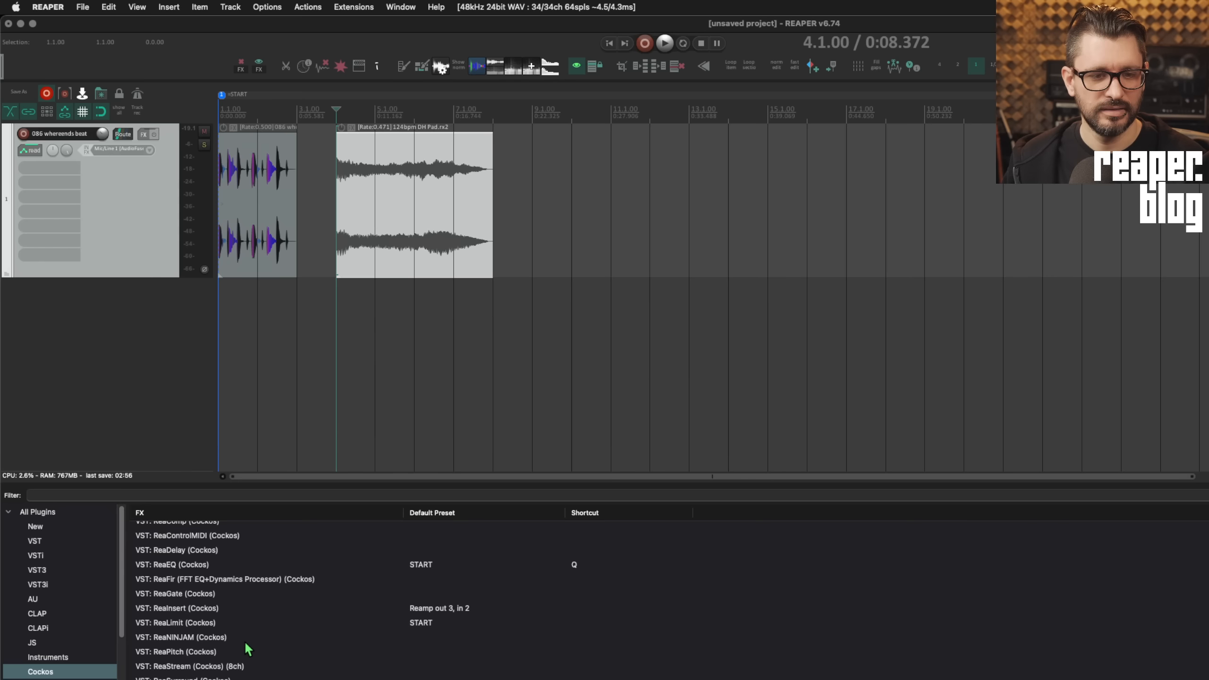
pyautogui.scroll(-4, 246, 644)
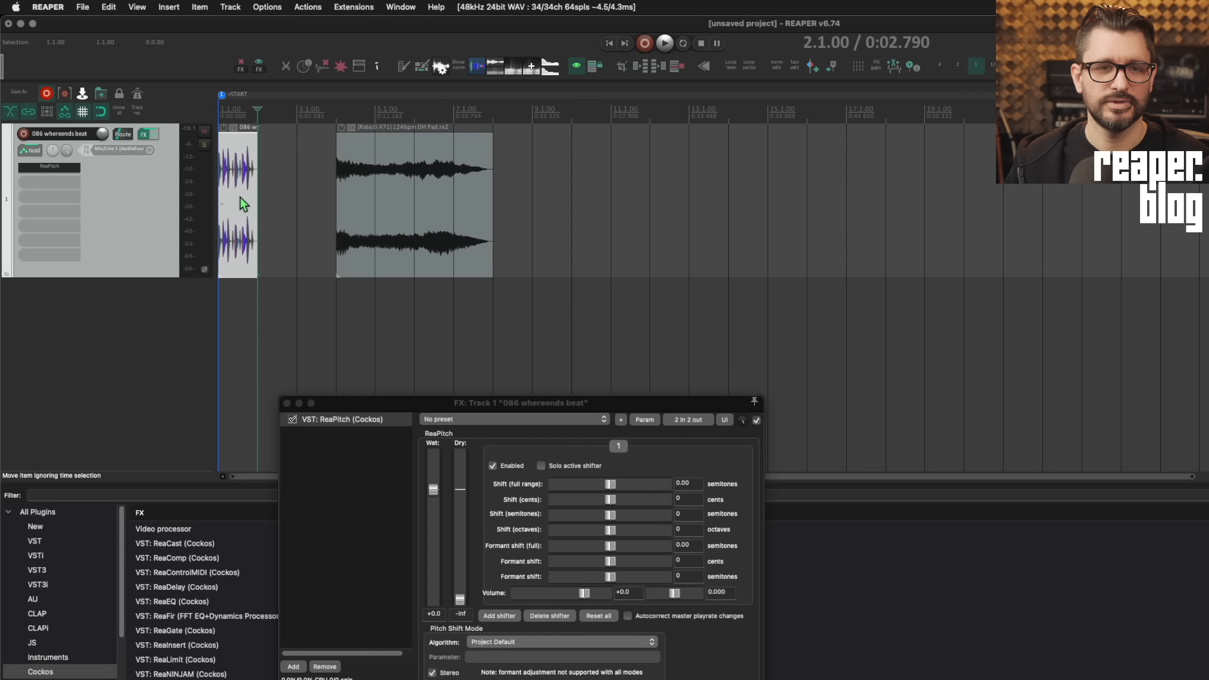
# Step: Move the drum beat item to measure 11, past the pad, and loop its playback over that measure
pyautogui.moveTo(240, 196); pyautogui.dragTo(633, 197)
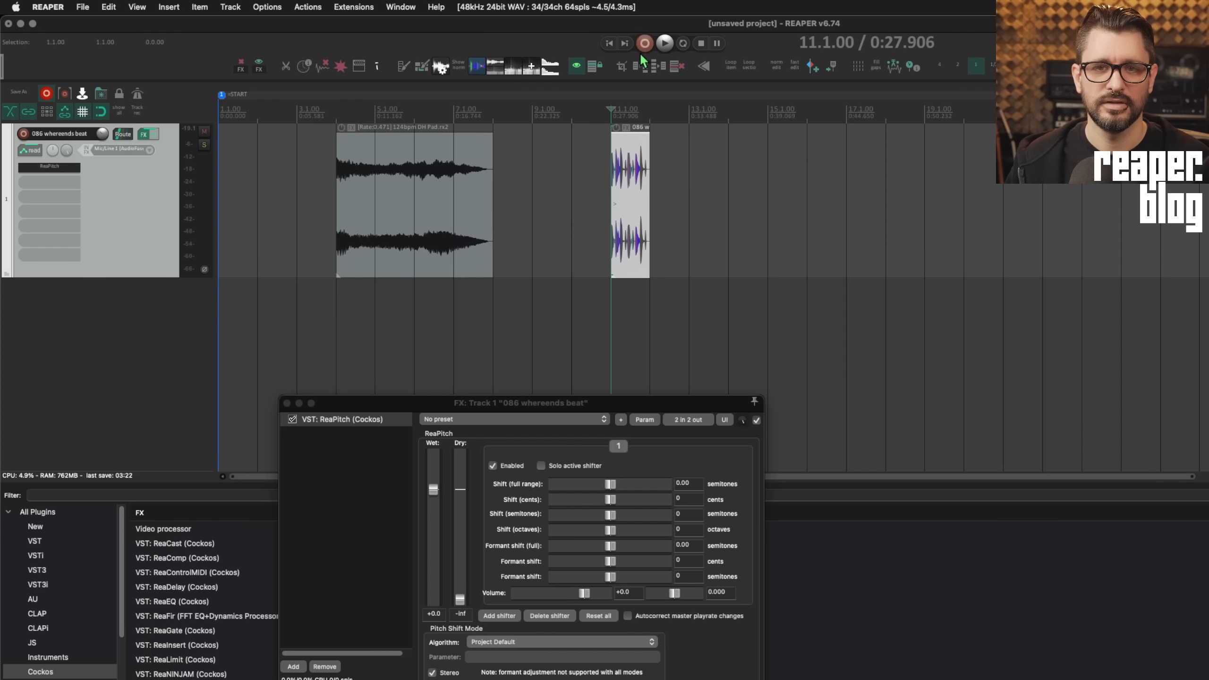
pyautogui.press('space')
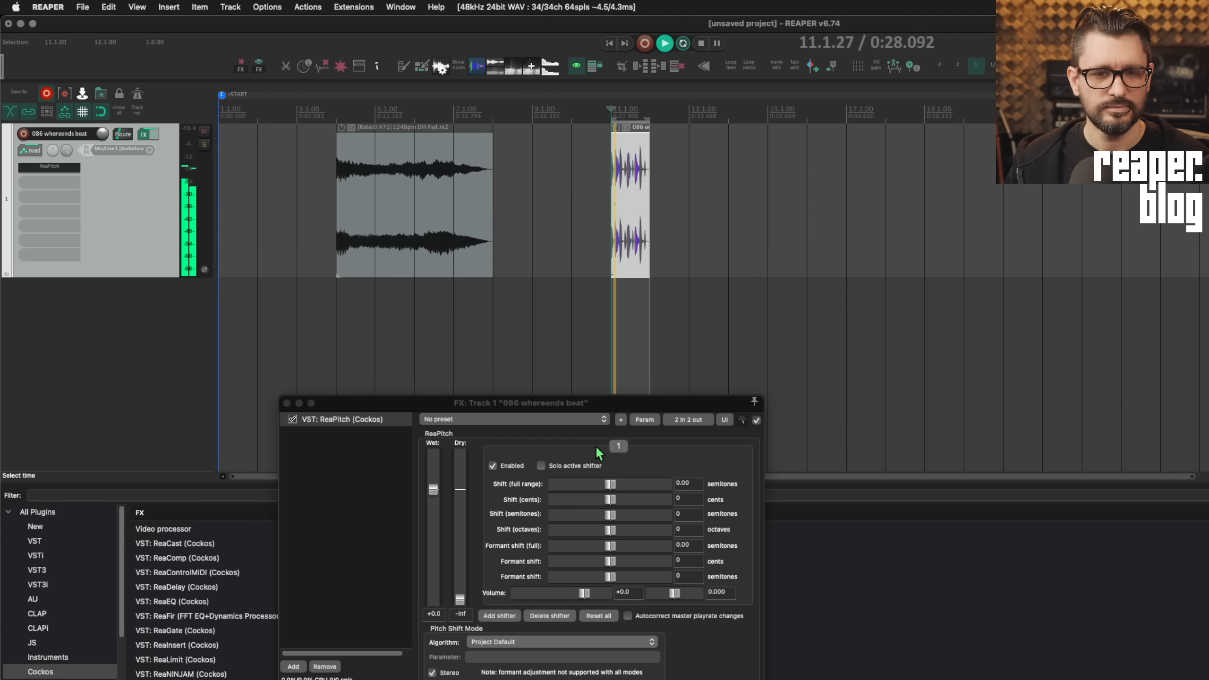
pyautogui.moveTo(599, 404); pyautogui.dragTo(627, 303)
pyautogui.scroll(5, 697, 184)
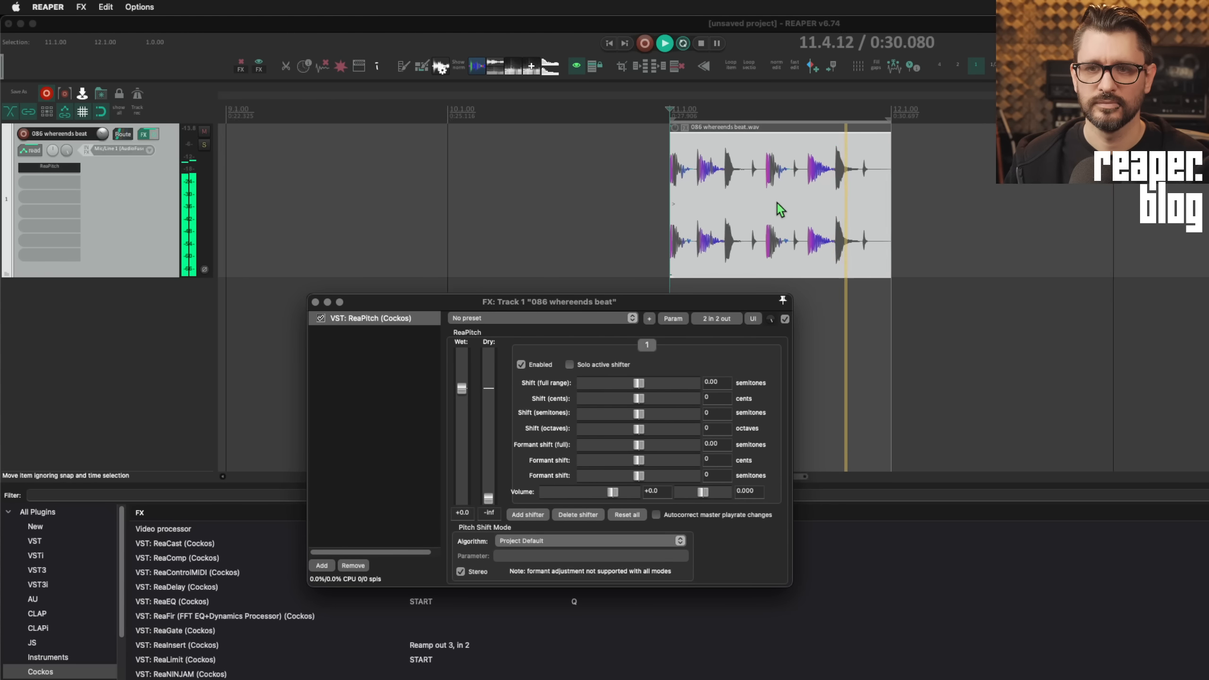
# Step: Stop playback and set ReaPitch's pitch shift algorithm to ReaReaRea
pyautogui.press('space')
pyautogui.hotkey('alt', 'Return')
pyautogui.press('Escape')
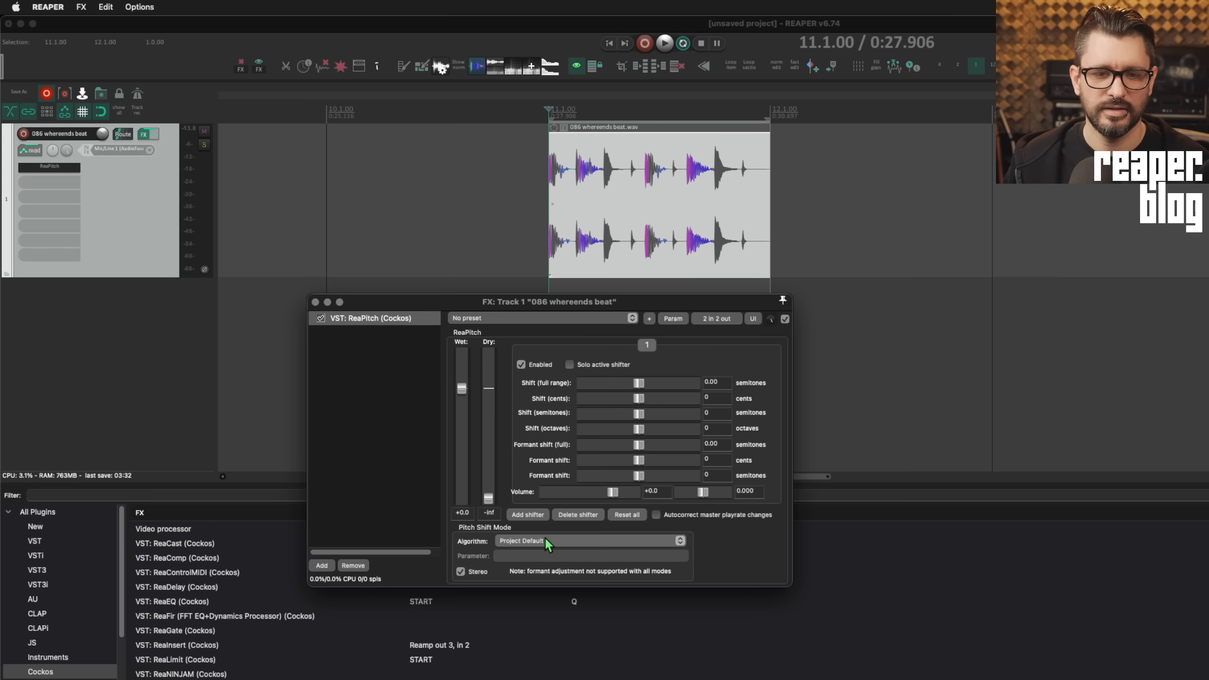
pyautogui.click(566, 541)
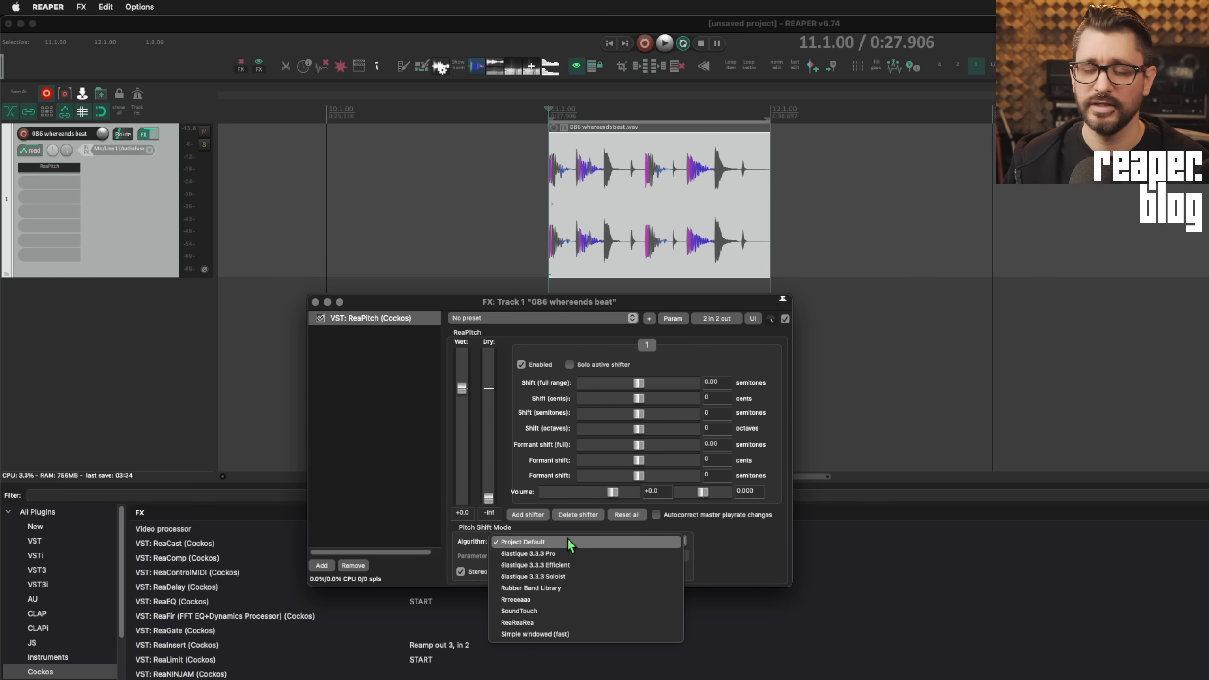
pyautogui.click(570, 622)
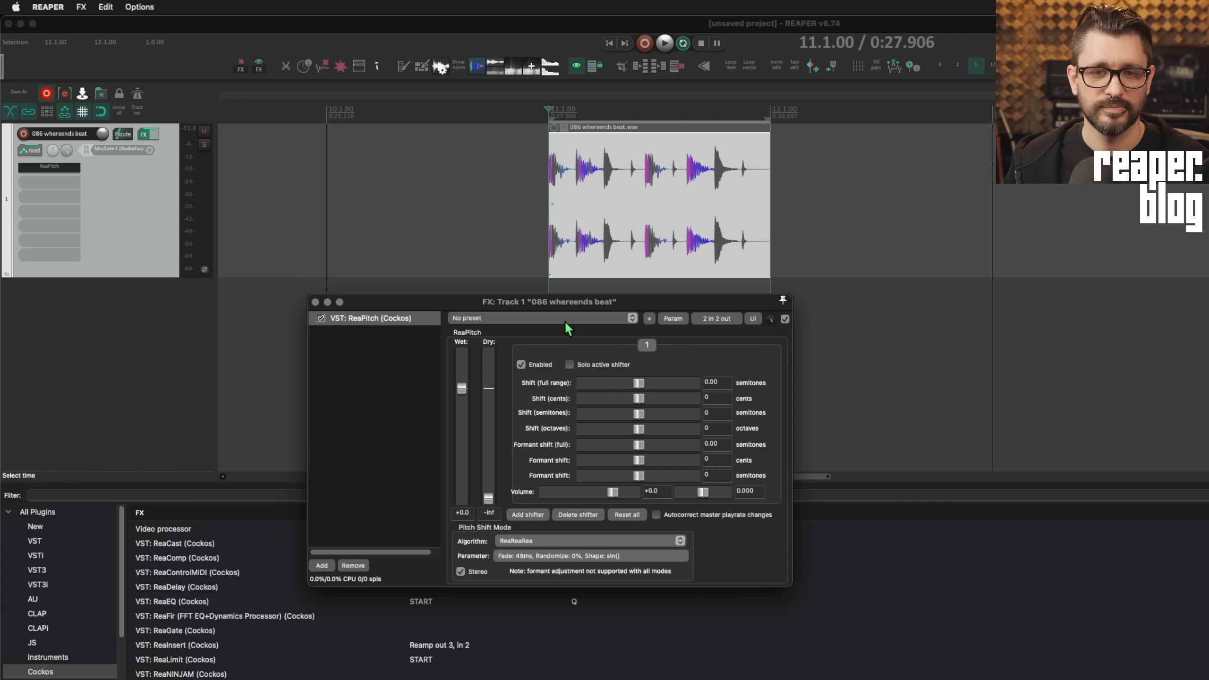
# Step: Play the looped beat while lowering ReaPitch's full-range shift to about -12.72 semitones, and stop playback
pyautogui.press('space')
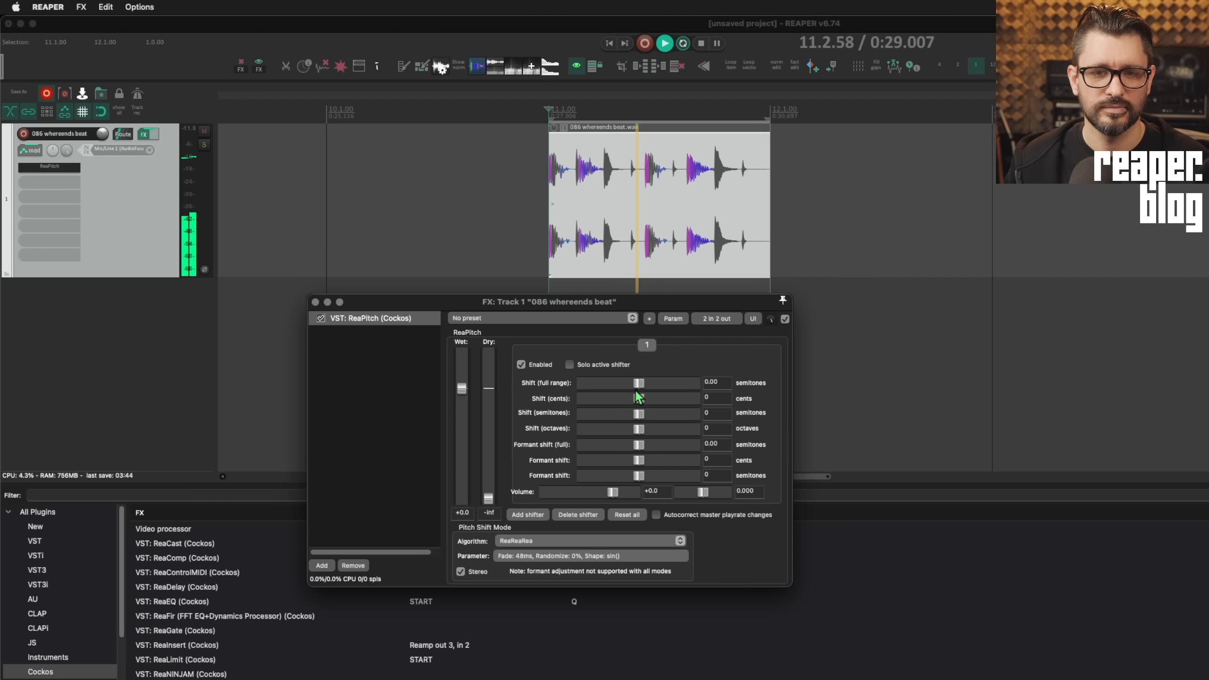
pyautogui.moveTo(639, 384); pyautogui.dragTo(610, 383)
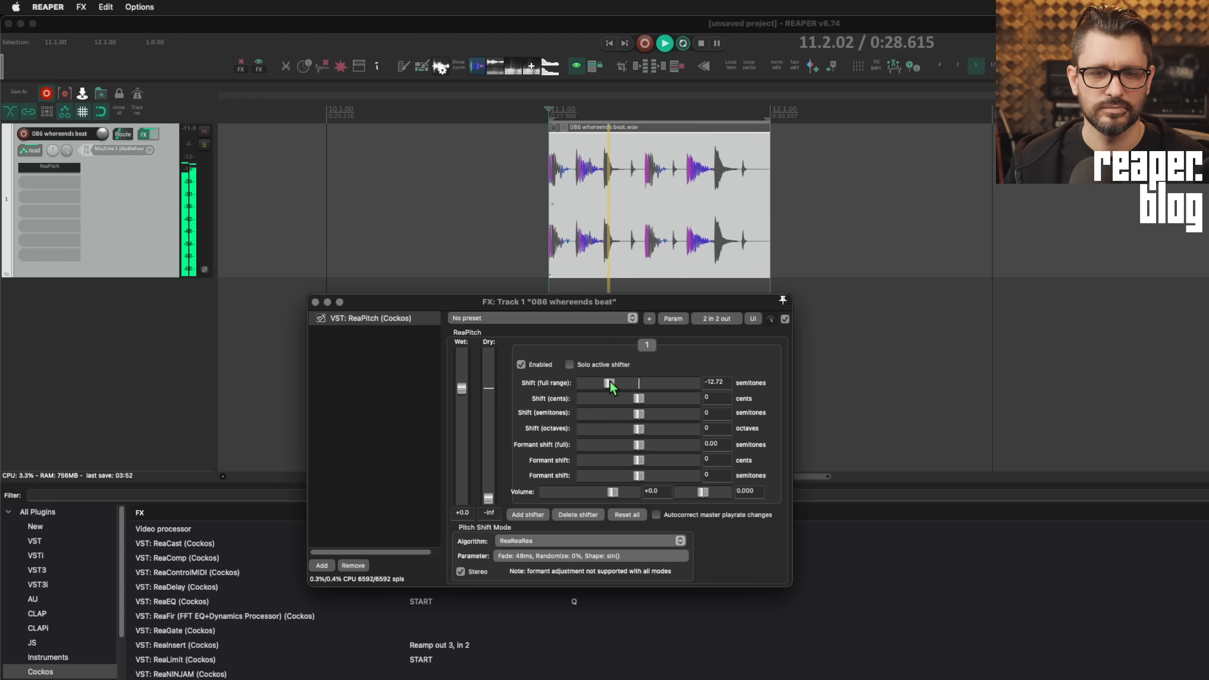
pyautogui.press('space')
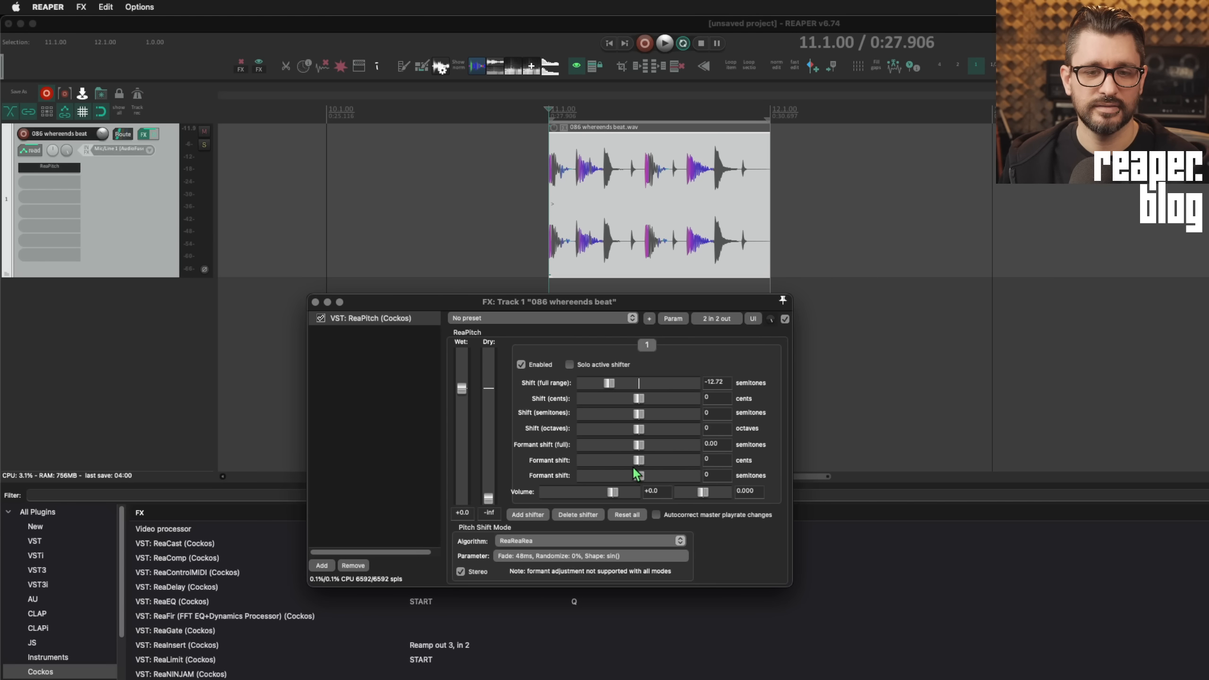
# Step: Set ReaPitch's ReaReaRea parameter to a tempo-synchronized 1/16 note fade
pyautogui.click(553, 554)
pyautogui.moveTo(553, 552)
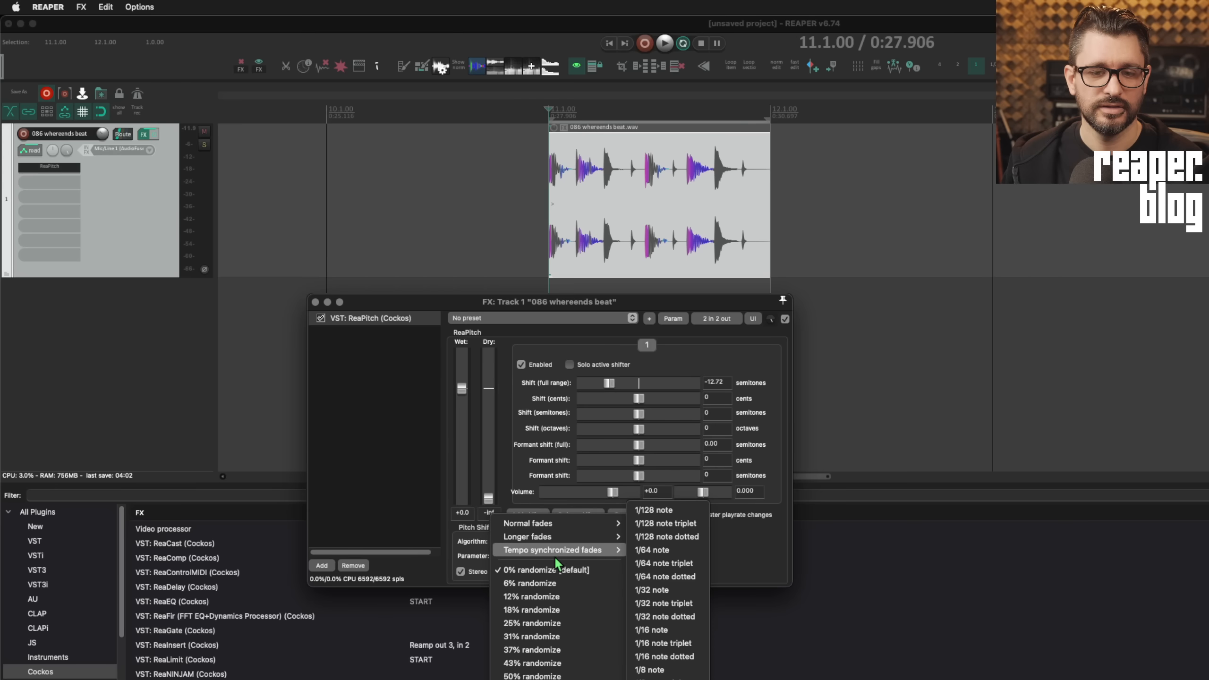
pyautogui.click(675, 631)
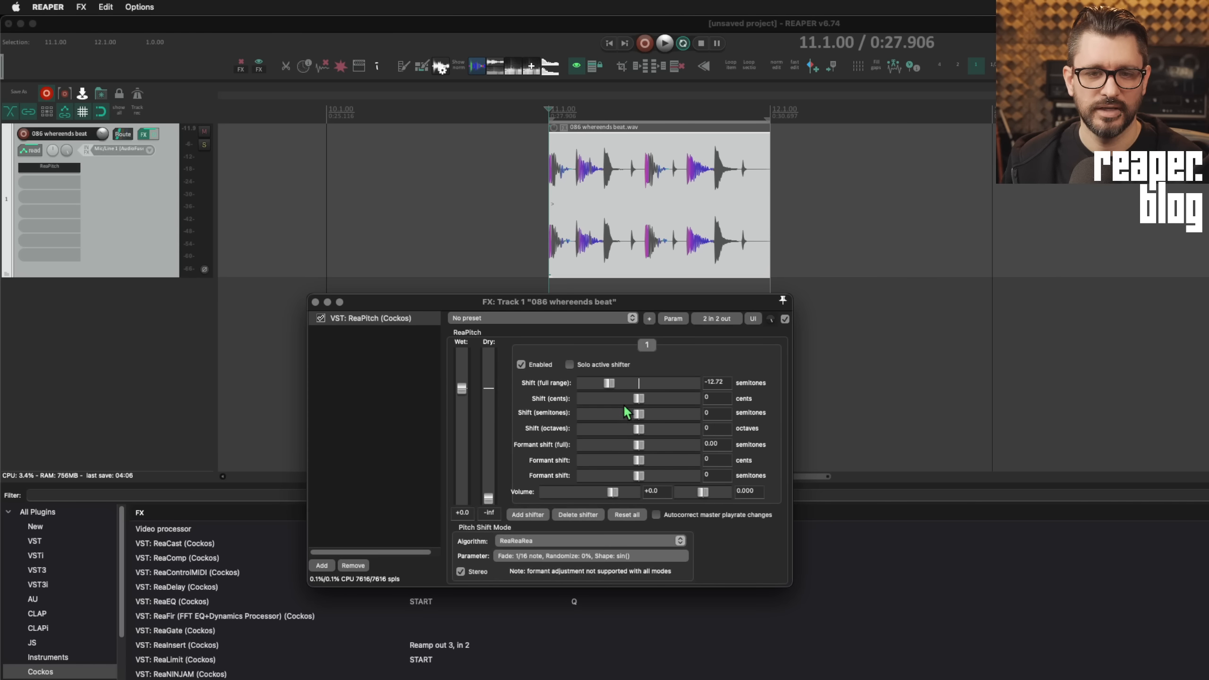
# Step: Play the looped beat while raising ReaPitch's full-range shift to about 8.06 semitones, and stop playback
pyautogui.press('space')
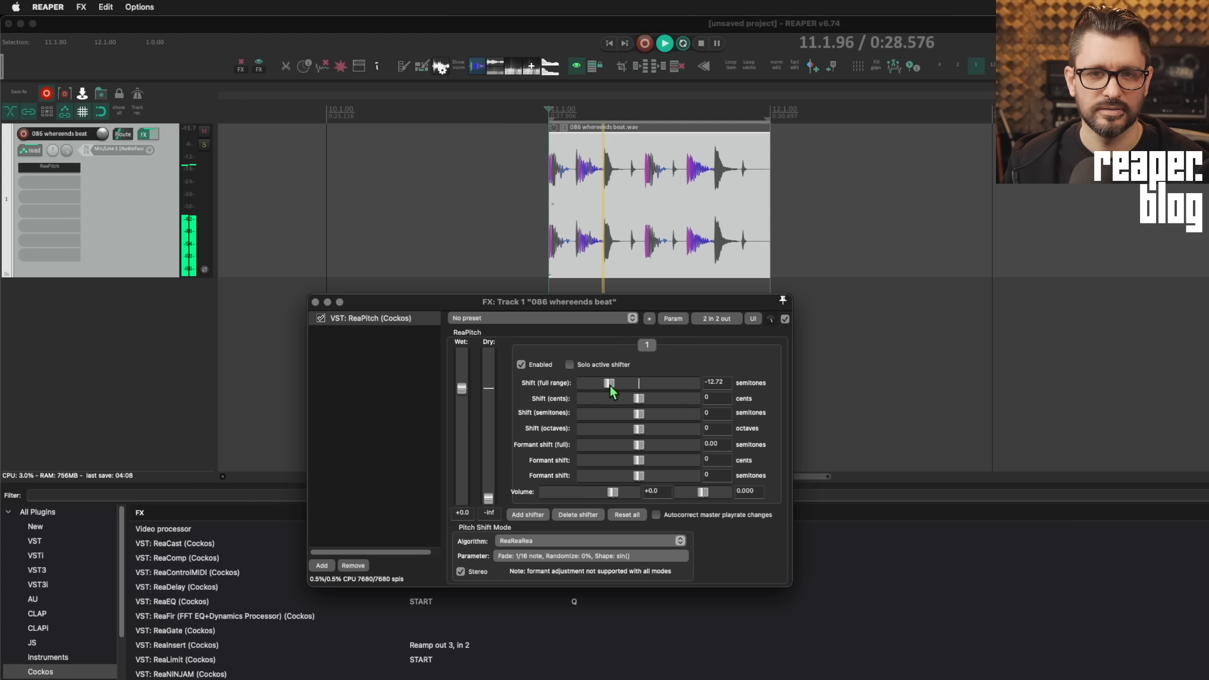
pyautogui.moveTo(609, 384); pyautogui.dragTo(659, 385)
pyautogui.press('space')
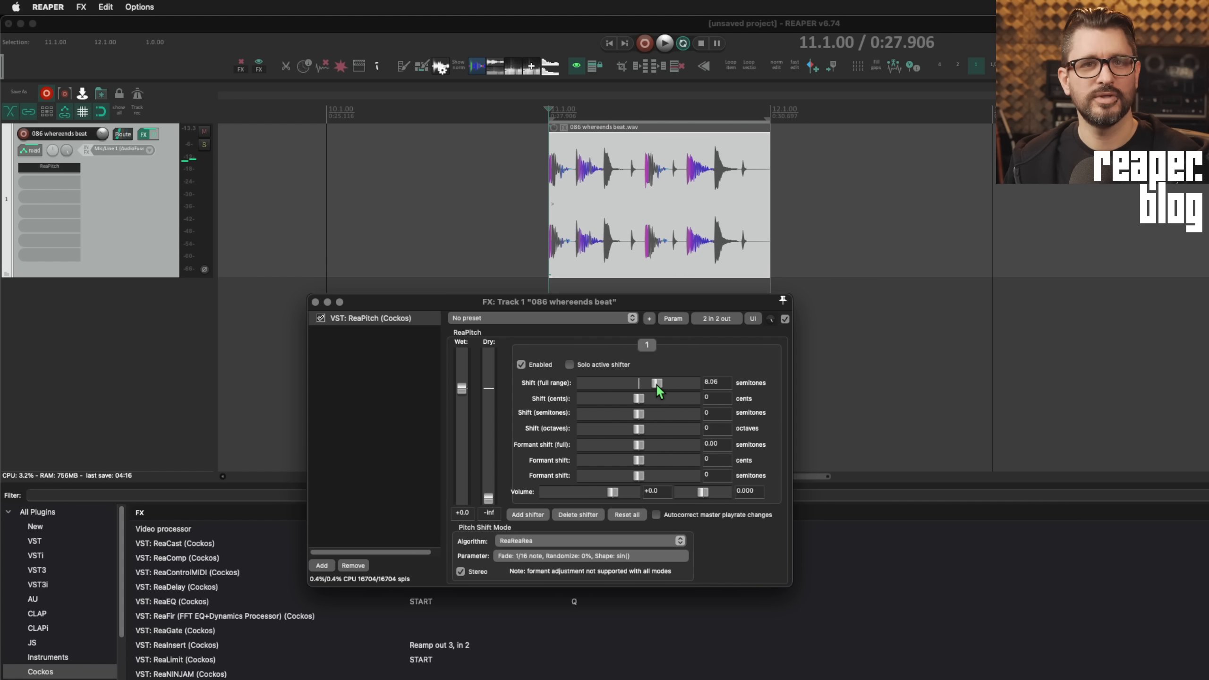